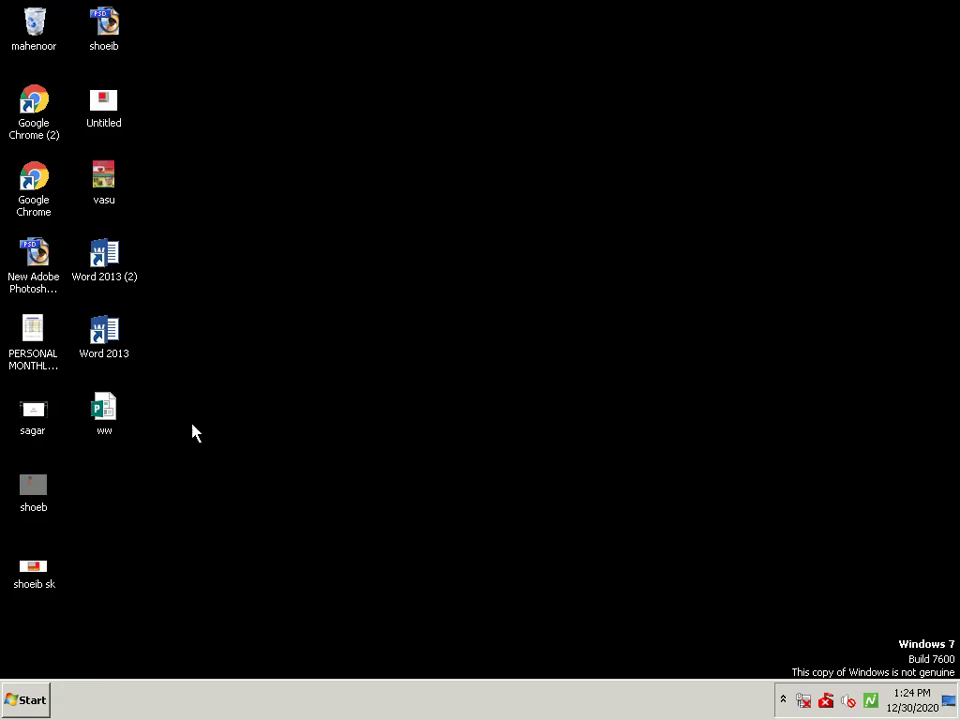
# Launch Word 2013, dismiss the activation notice, and create a blank document
pyautogui.click(12, 704)
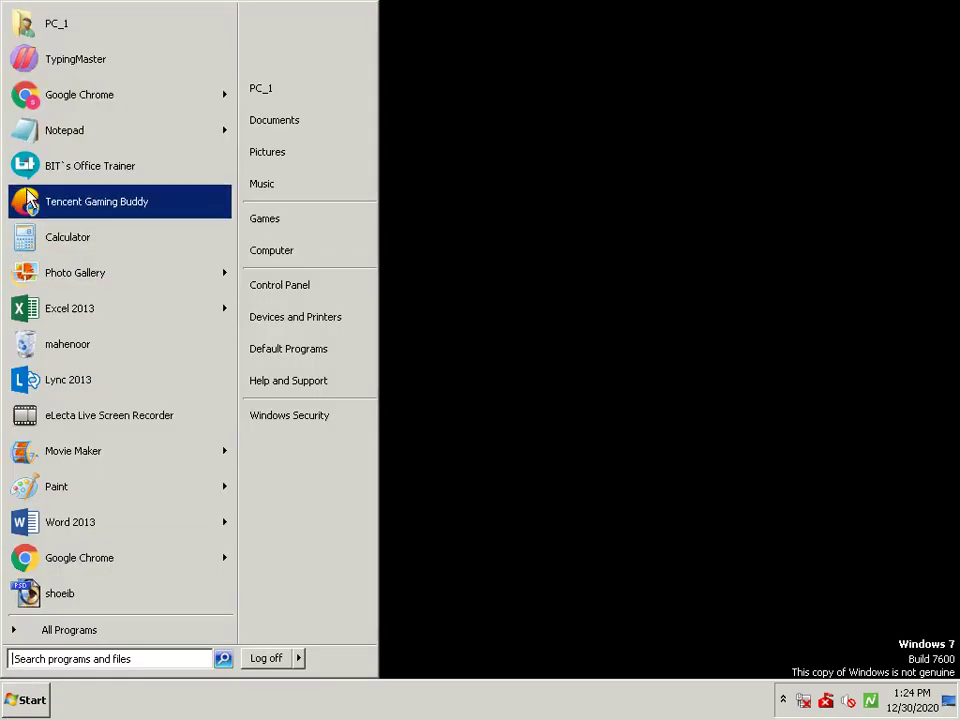
pyautogui.click(28, 521)
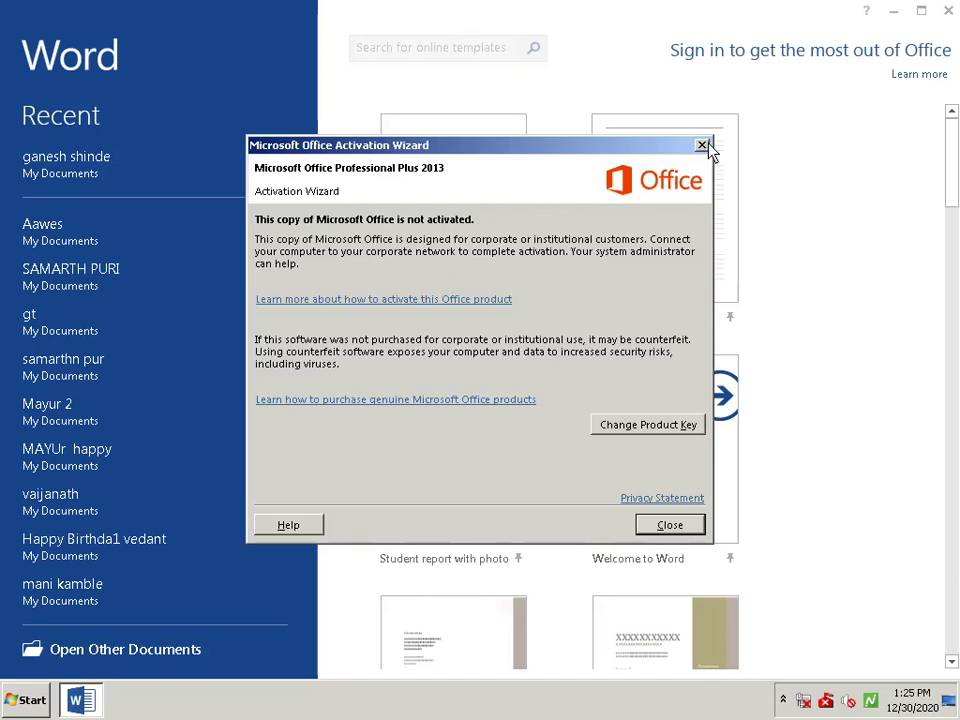
pyautogui.click(702, 145)
pyautogui.click(437, 277)
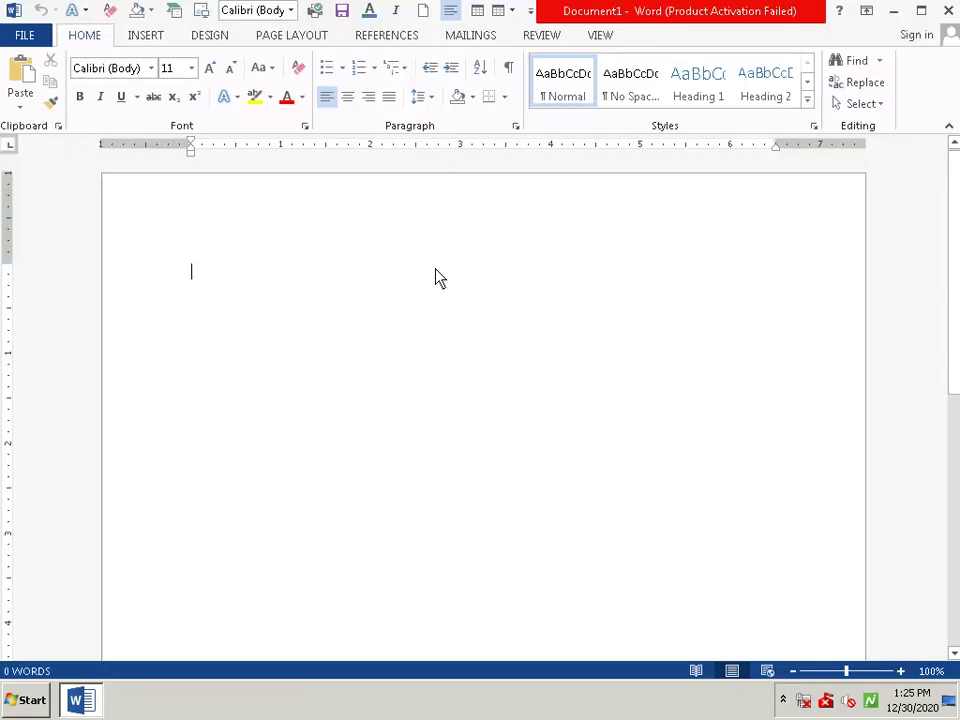
# Add empty lines at the start of the new document
pyautogui.press('Return')
pyautogui.press('Return')
pyautogui.press('Return')
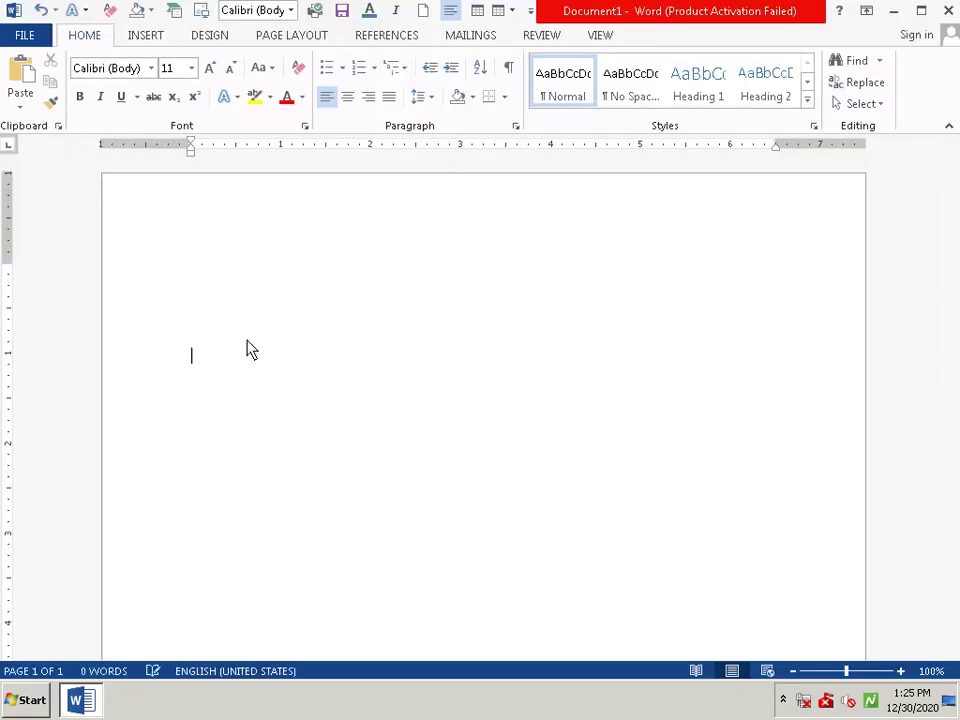
pyautogui.press('Return')
pyautogui.press('Return')
pyautogui.click(213, 38)
pyautogui.scroll(-5, 213, 38)
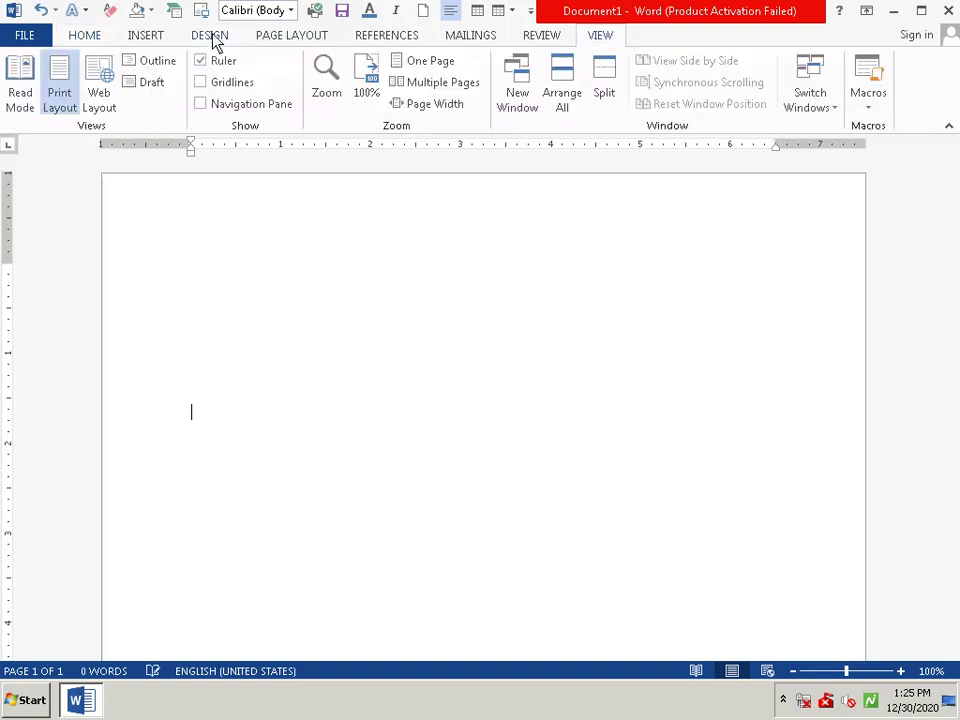
pyautogui.click(158, 37)
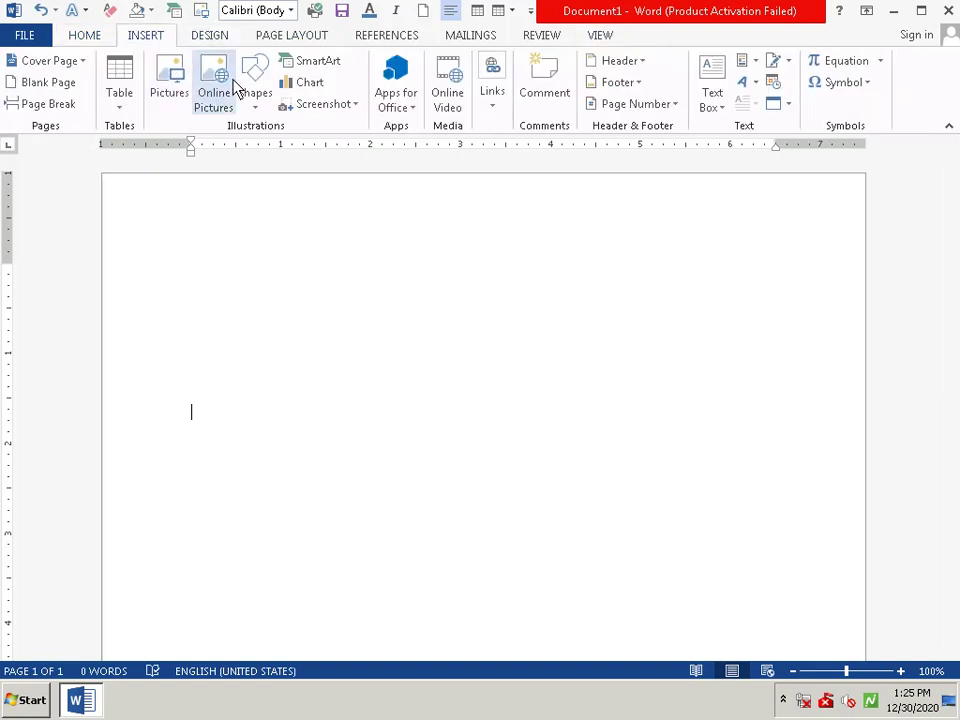
# Draw a wide 0.88" by 6.29" rectangle near the page top and shift it slightly left
pyautogui.click(258, 86)
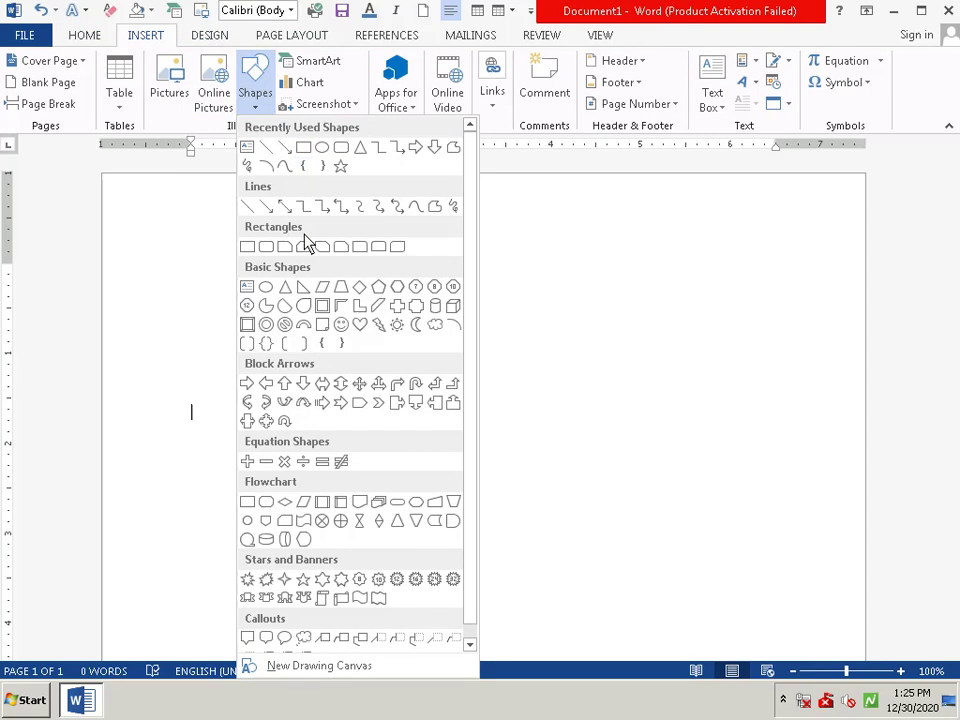
pyautogui.click(304, 149)
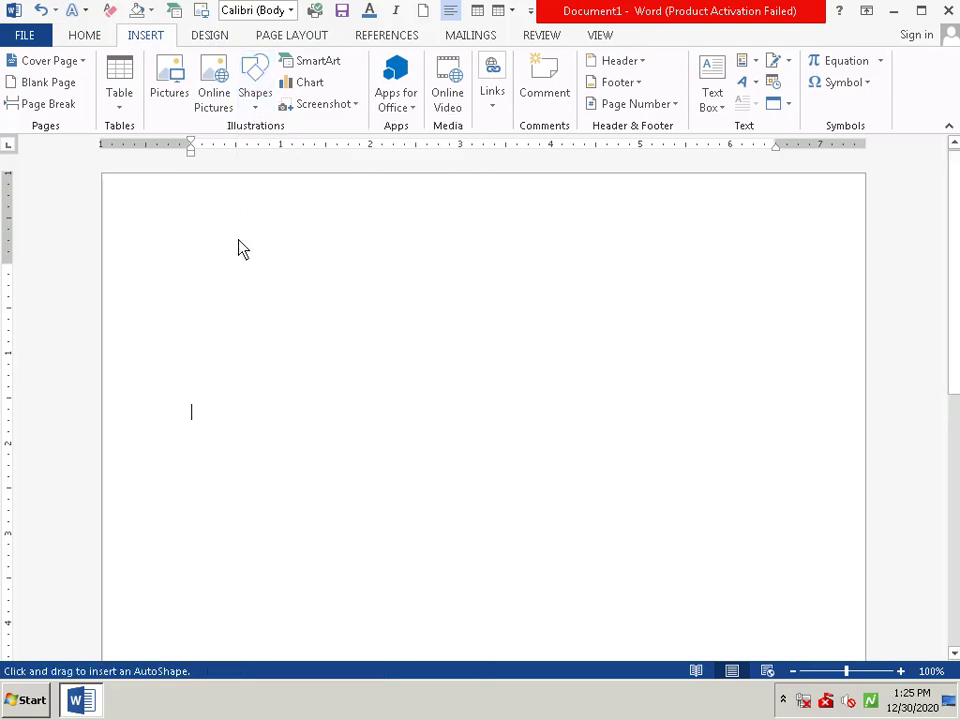
pyautogui.moveTo(239, 241)
pyautogui.mouseDown()
pyautogui.moveTo(649, 341)
pyautogui.moveTo(778, 339)
pyautogui.moveTo(803, 327)
pyautogui.mouseUp()
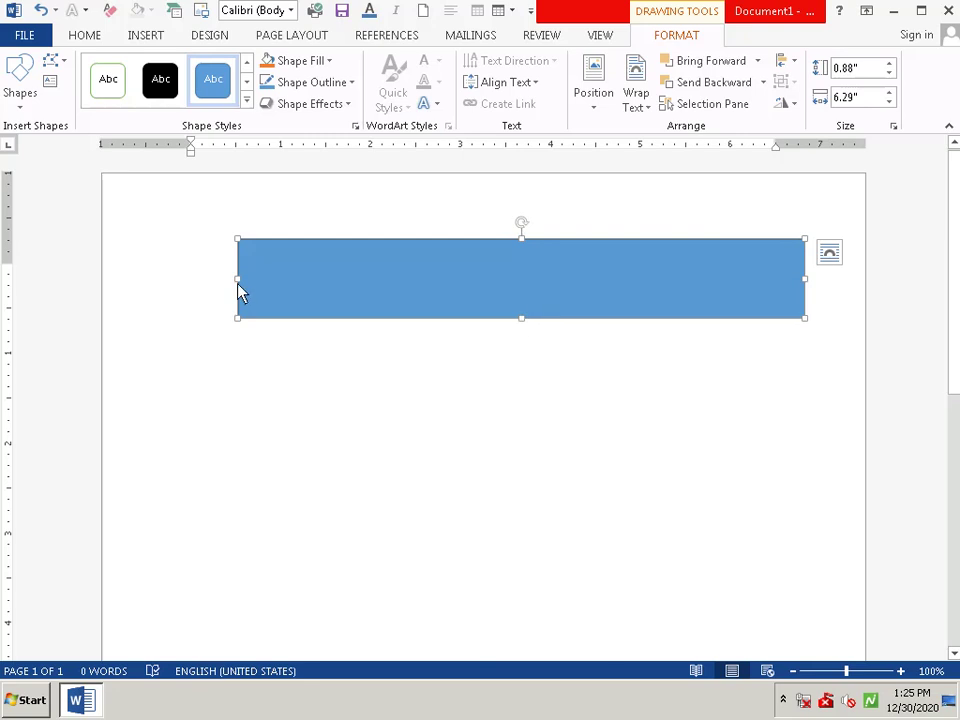
pyautogui.moveTo(238, 284); pyautogui.dragTo(203, 290)
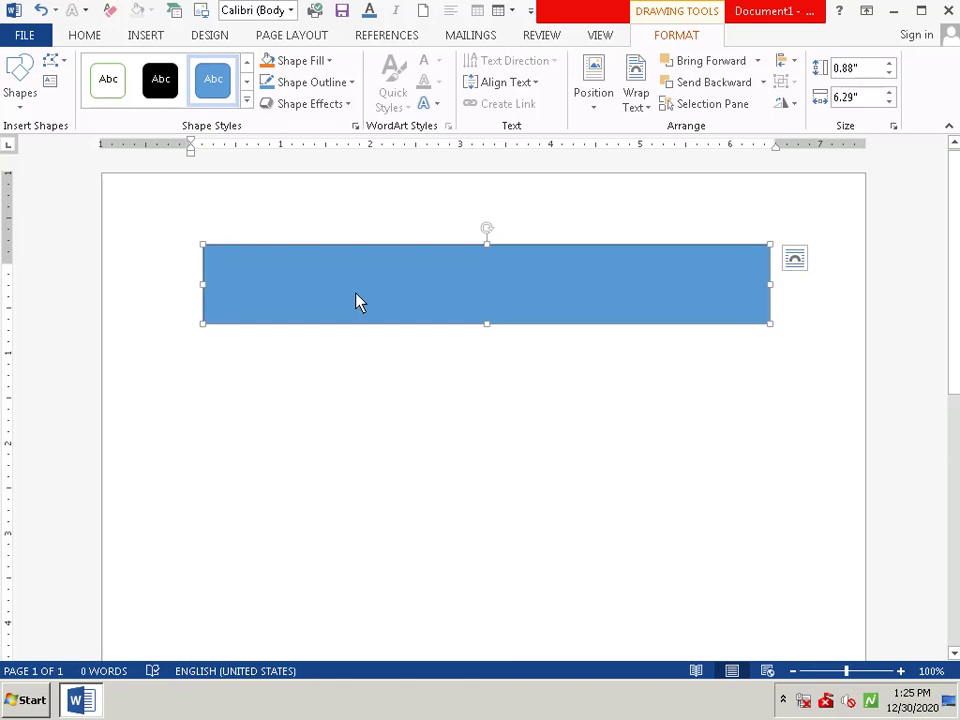
# Type 'SHREE INFOTECH' inside the rectangle and select that text
pyautogui.write('S')
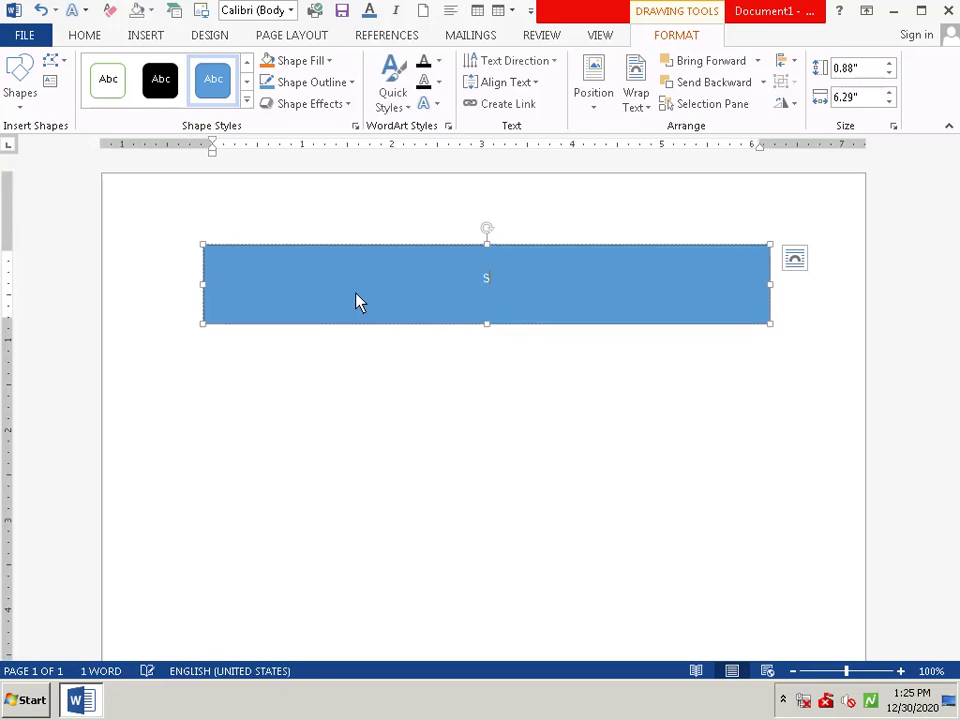
pyautogui.write('H')
pyautogui.write('REE ')
pyautogui.write('IN')
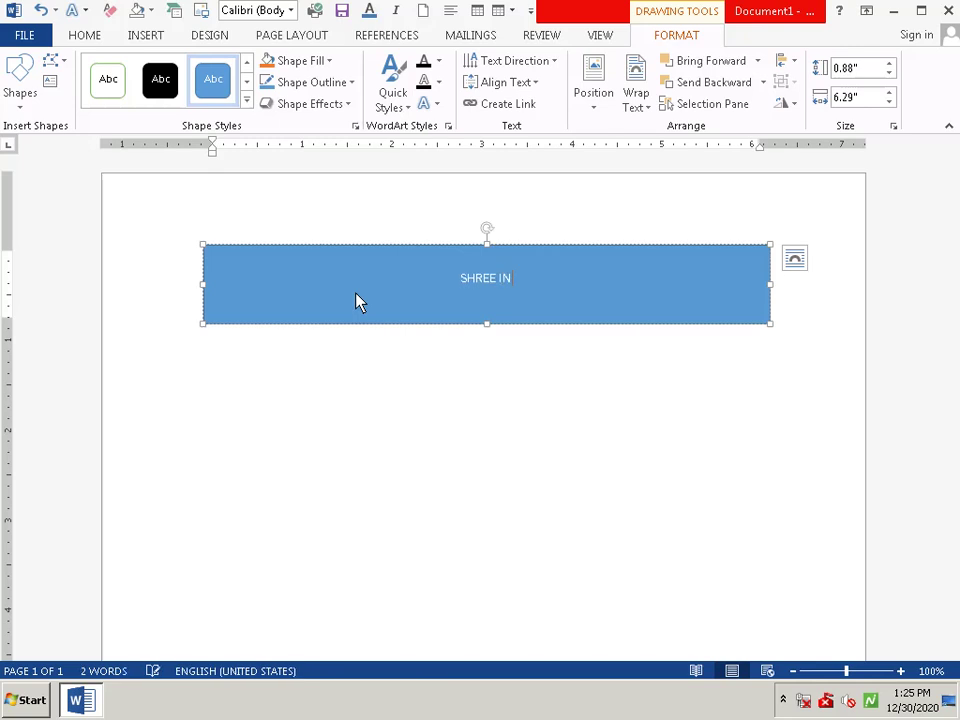
pyautogui.write('FO')
pyautogui.write('TE')
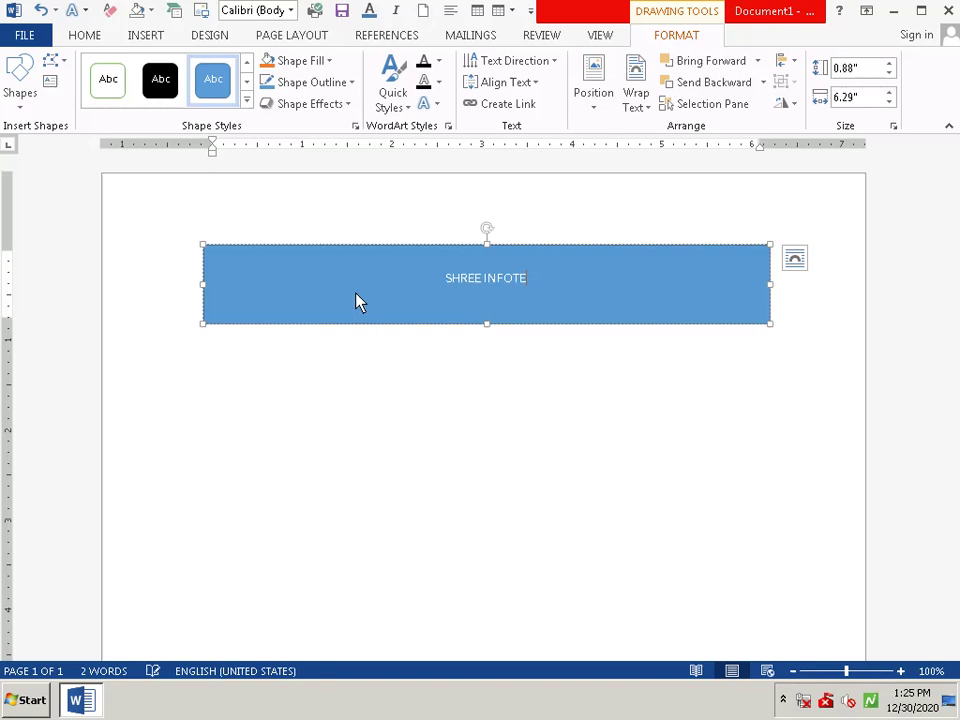
pyautogui.write('CH')
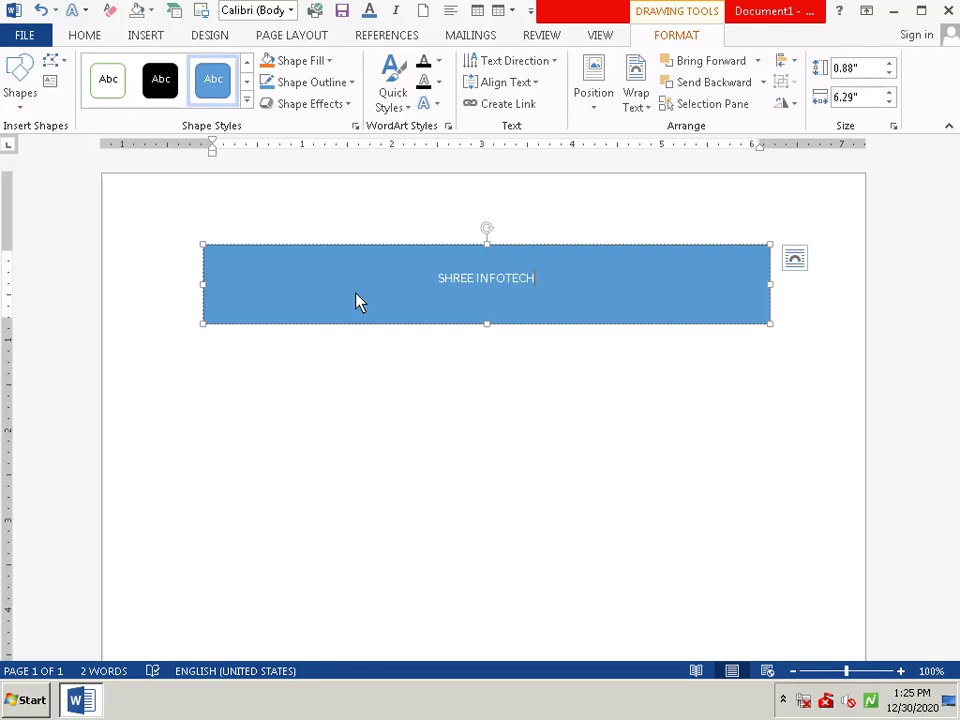
pyautogui.click(440, 291)
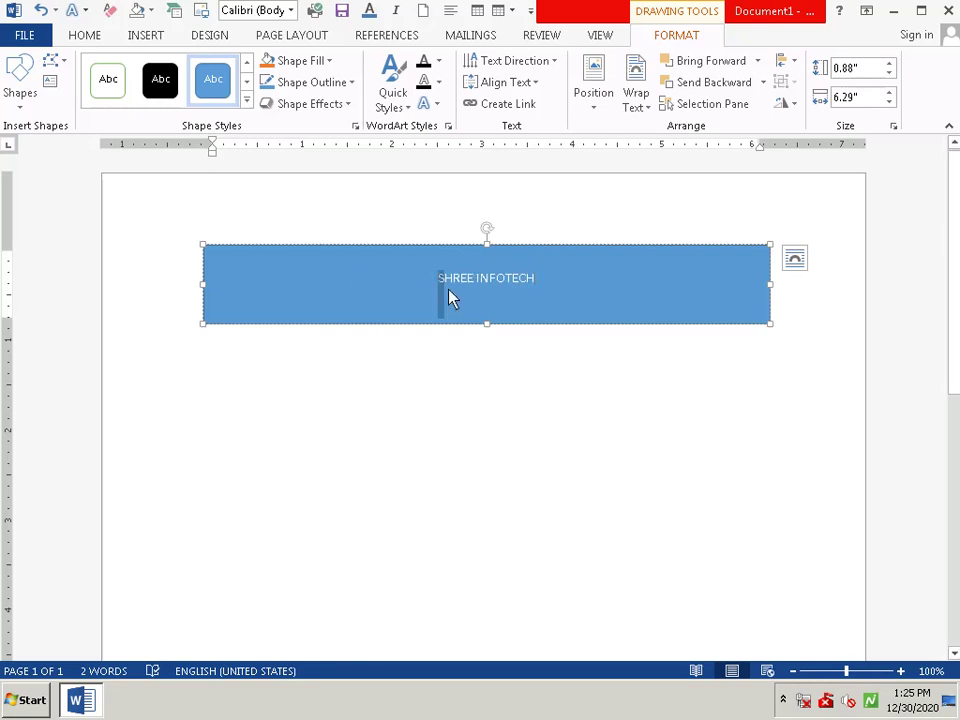
pyautogui.moveTo(448, 291); pyautogui.dragTo(581, 302)
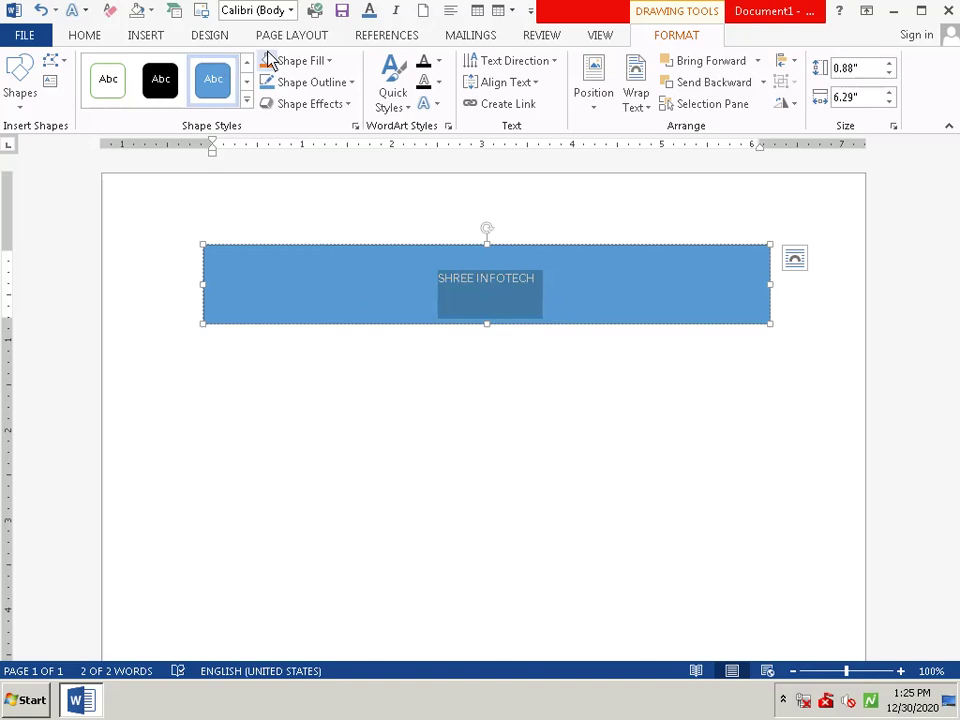
# Make the SHREE INFOTECH text 36 pt with a text effect and orange font colour
pyautogui.click(75, 33)
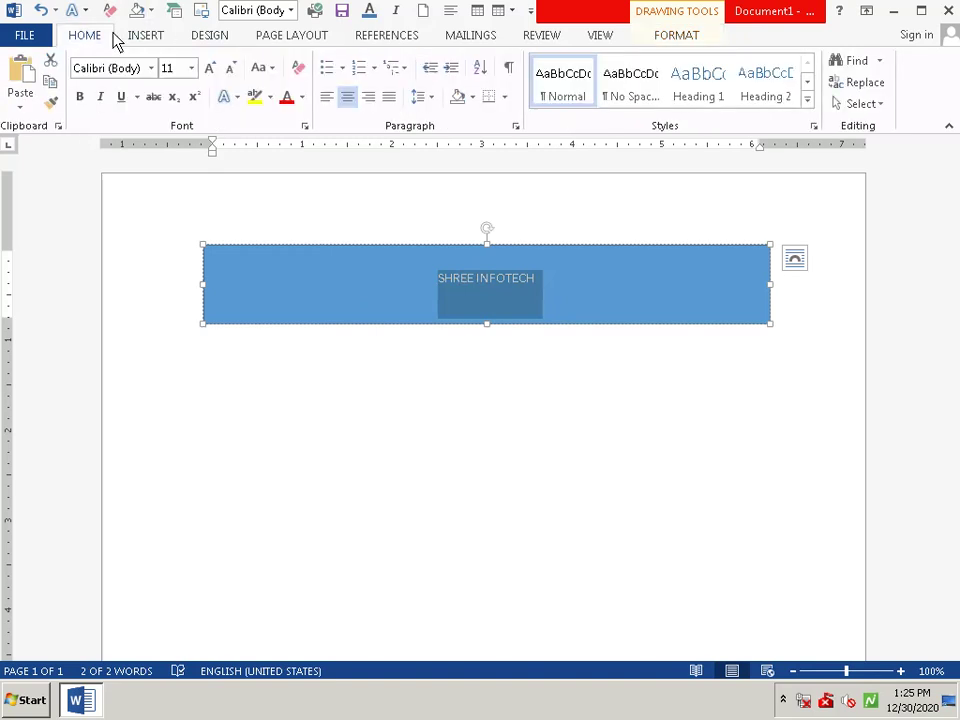
pyautogui.click(191, 68)
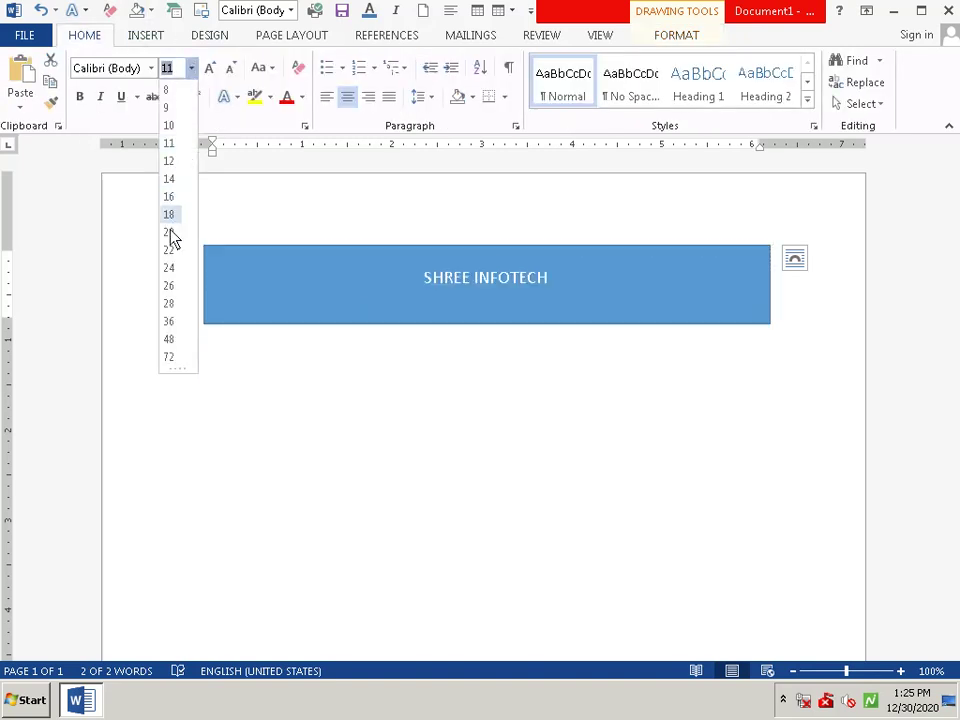
pyautogui.click(173, 325)
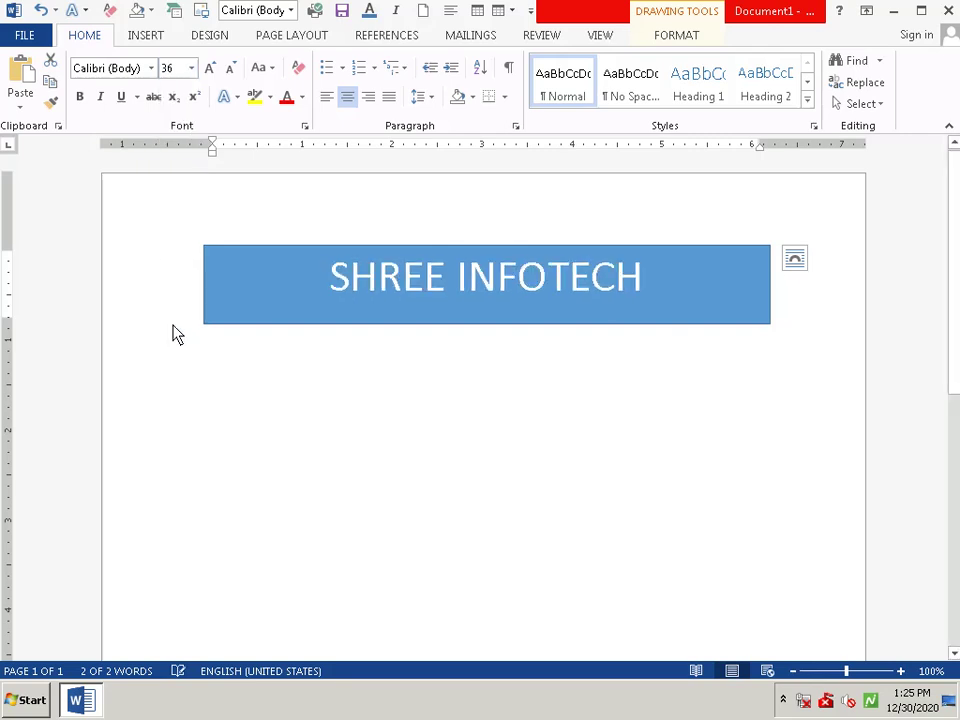
pyautogui.click(280, 322)
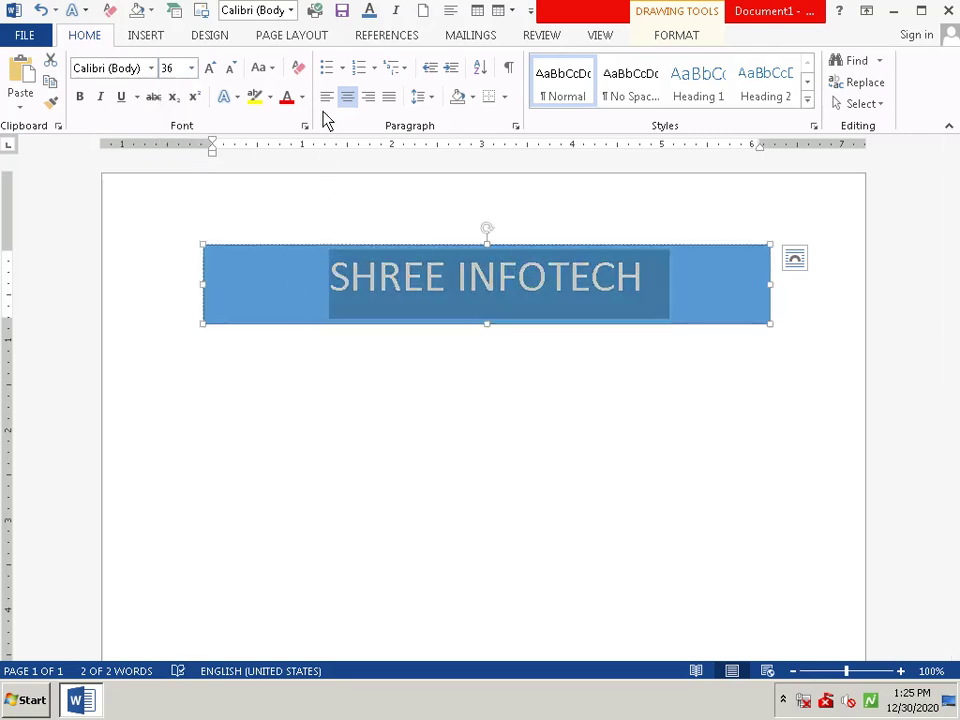
pyautogui.click(236, 98)
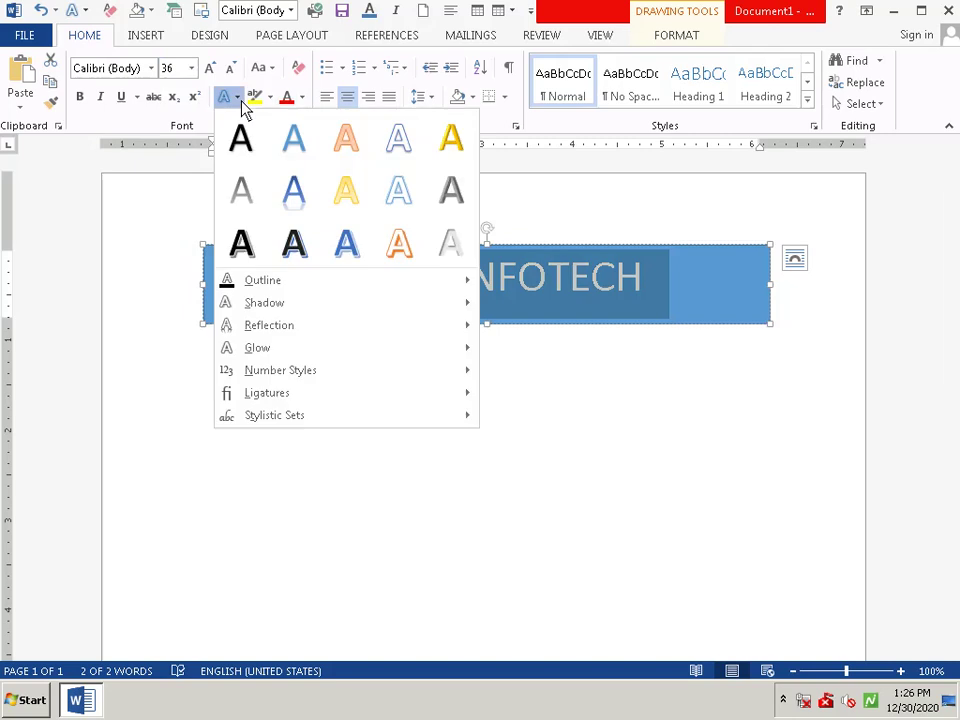
pyautogui.click(345, 242)
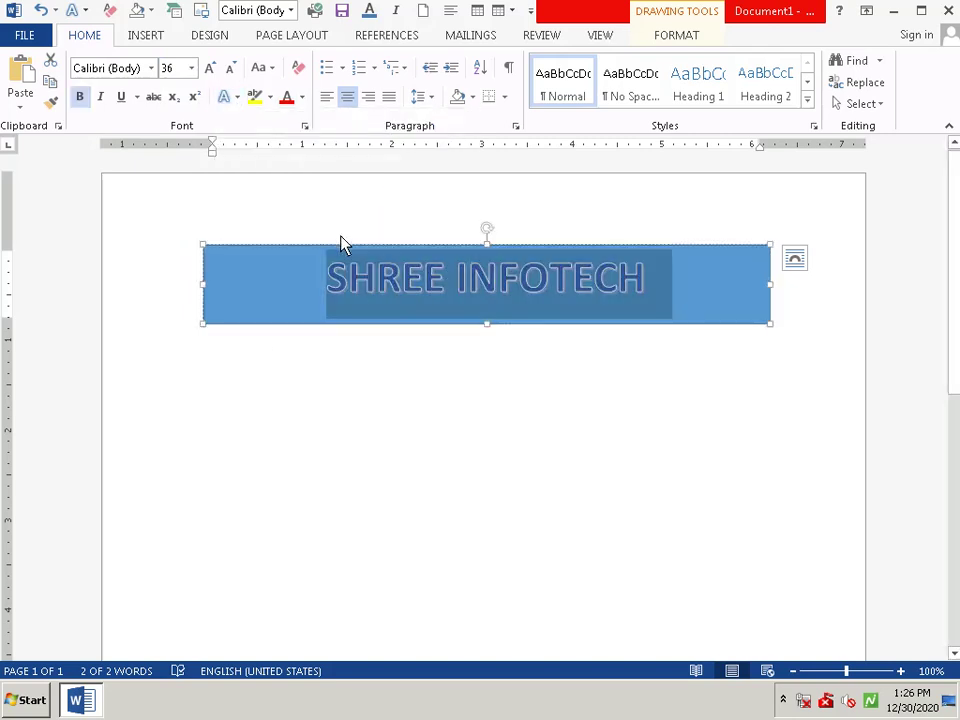
pyautogui.click(302, 97)
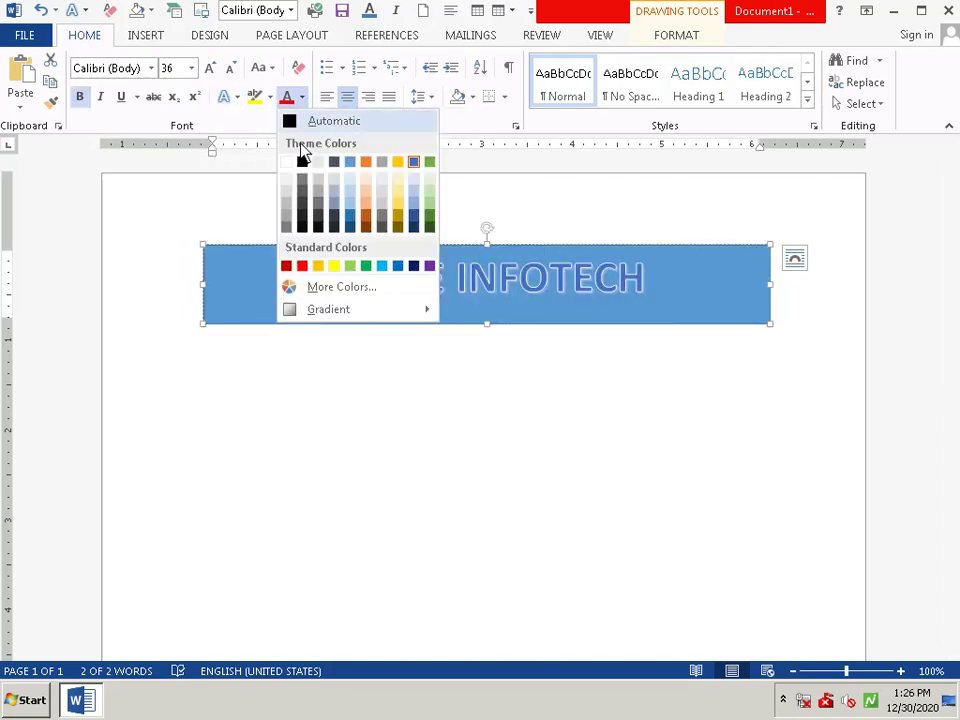
pyautogui.click(317, 266)
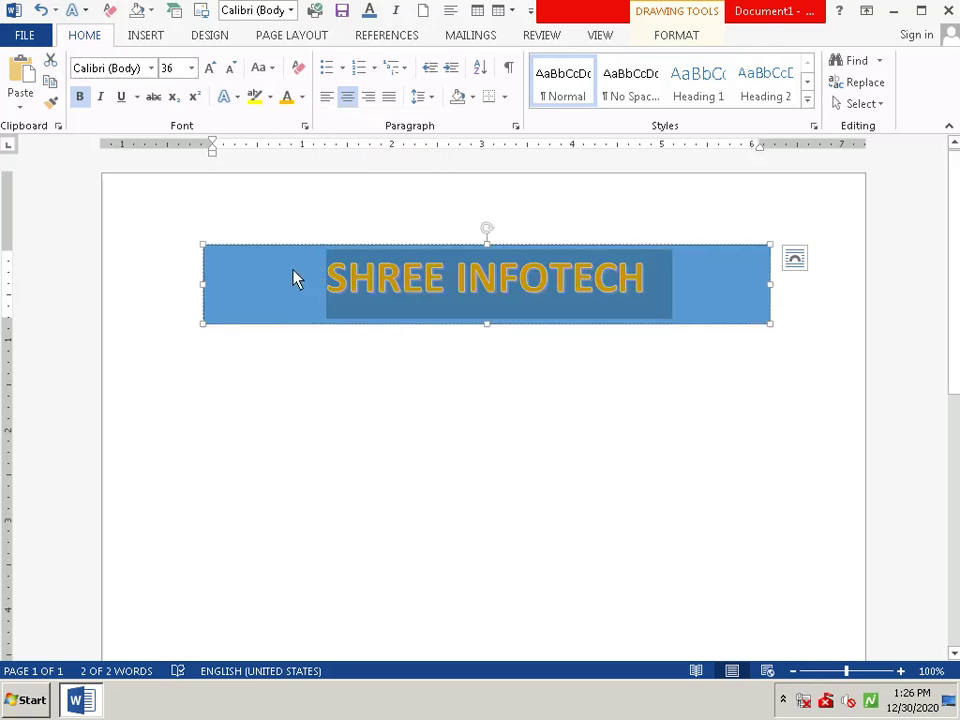
pyautogui.click(148, 37)
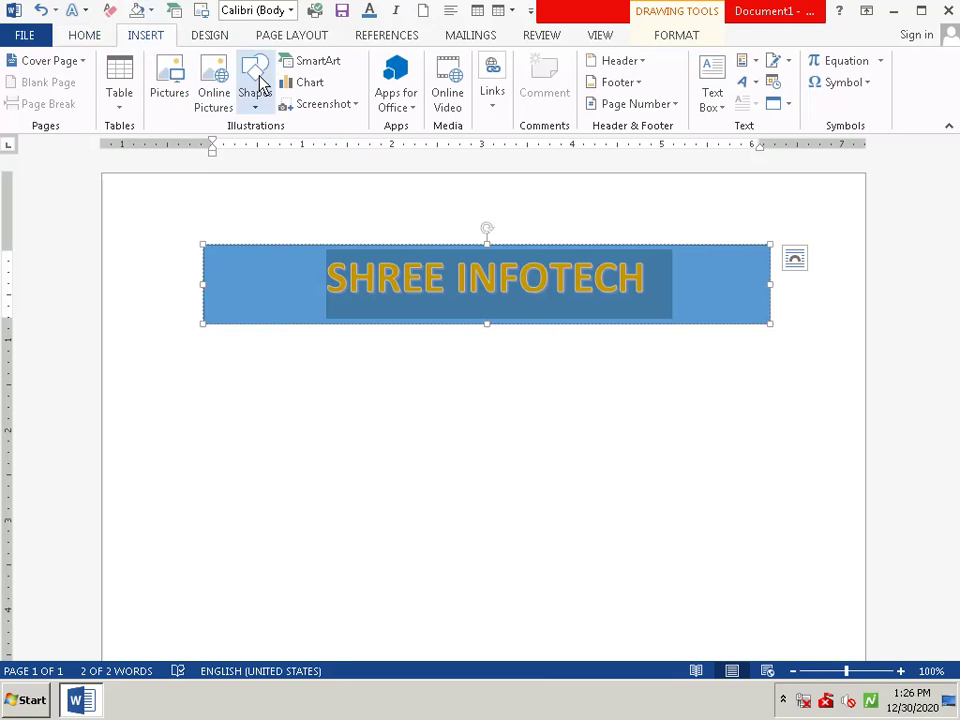
pyautogui.click(85, 37)
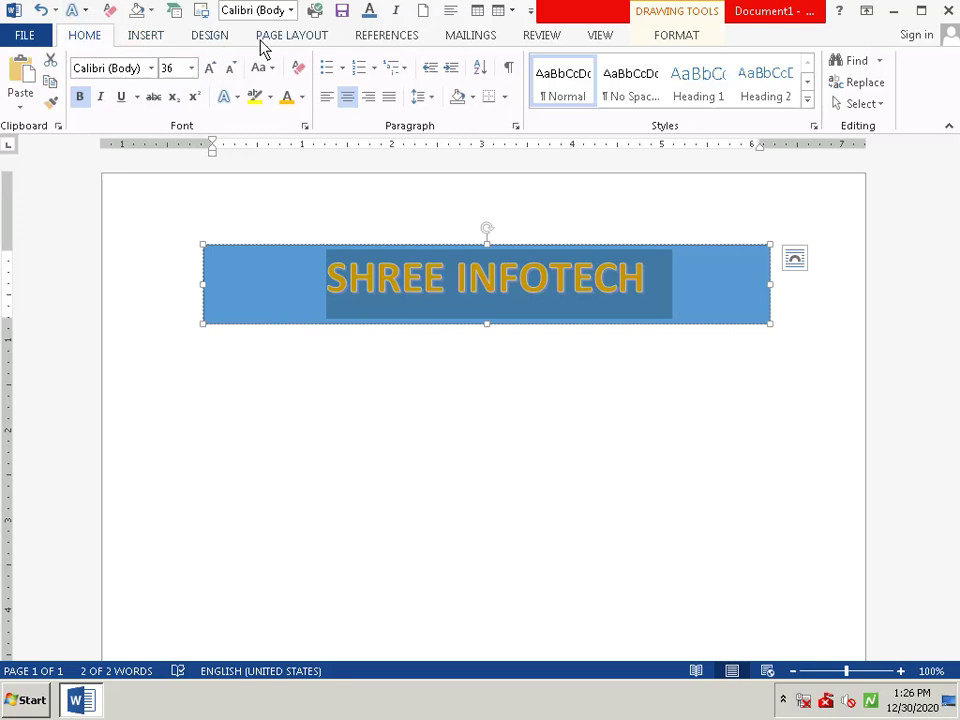
pyautogui.click(205, 38)
pyautogui.click(152, 37)
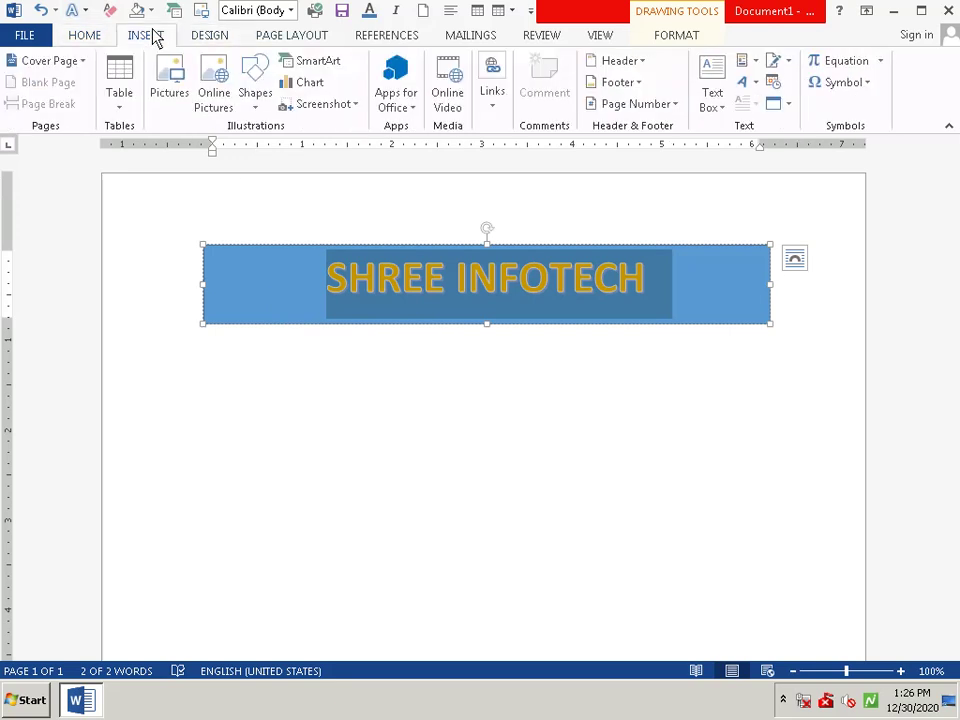
pyautogui.click(256, 80)
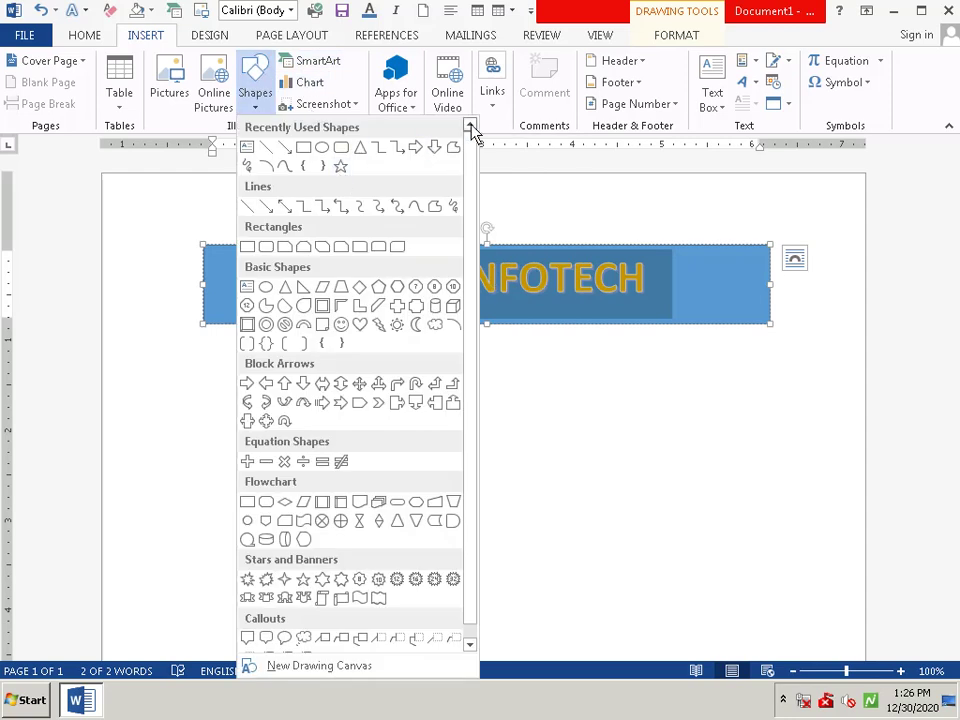
pyautogui.click(471, 645)
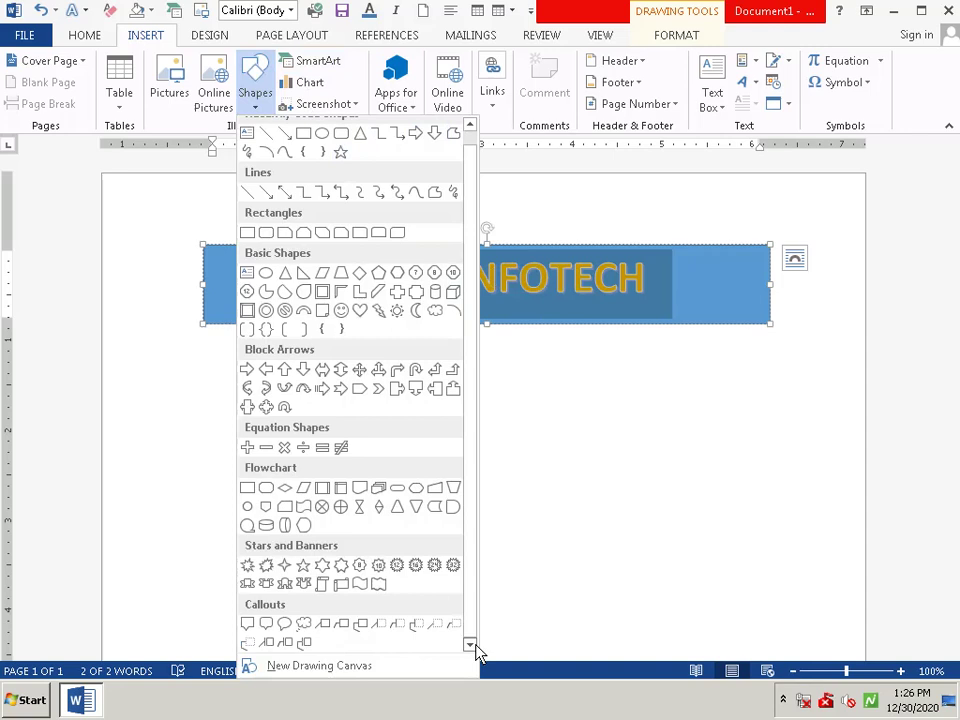
pyautogui.click(758, 465)
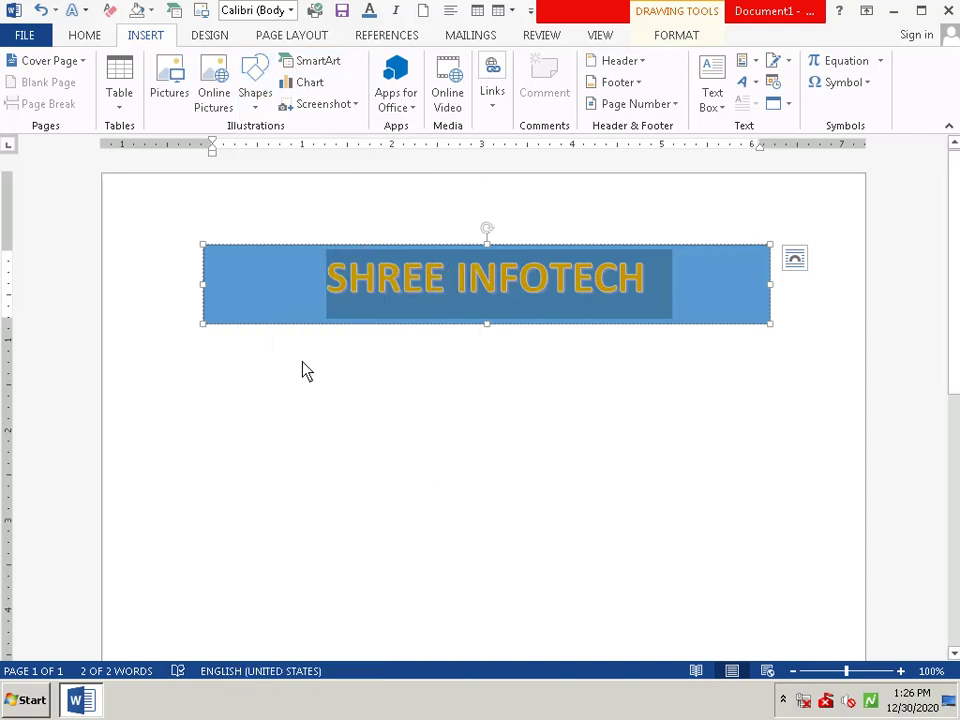
pyautogui.click(276, 321)
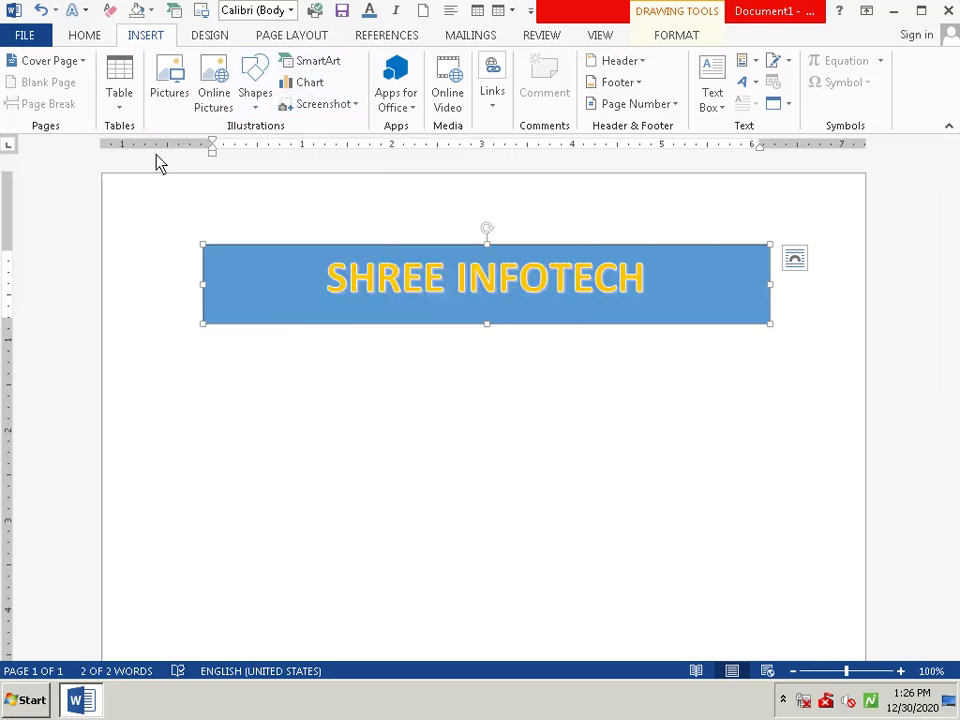
pyautogui.click(266, 425)
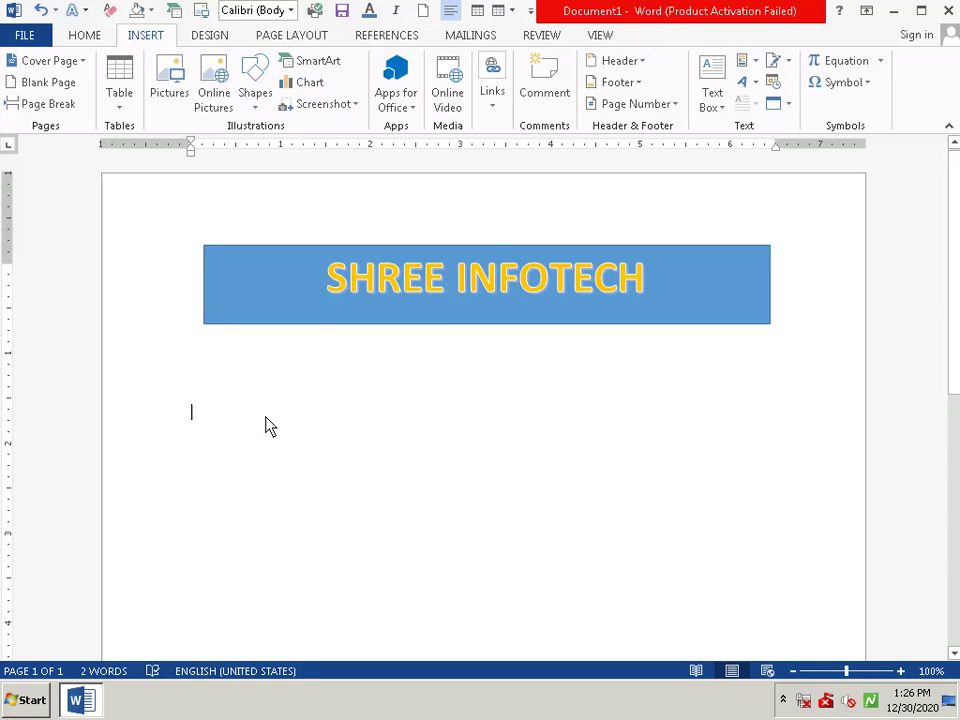
pyautogui.press('BackSpace')
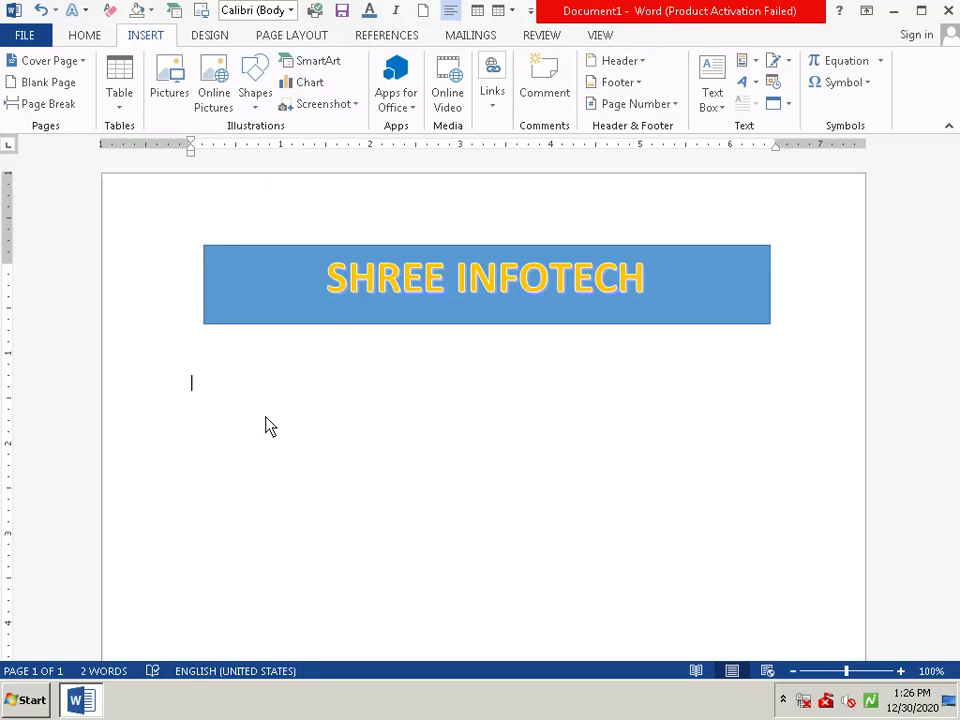
# Type the address lines REF no, To, Co-ordination, District head office and Beed district
pyautogui.write('R')
pyautogui.write('EF')
pyautogui.write(' no')
pyautogui.press('Return')
pyautogui.write('To')
pyautogui.press('Return')
pyautogui.write('co')
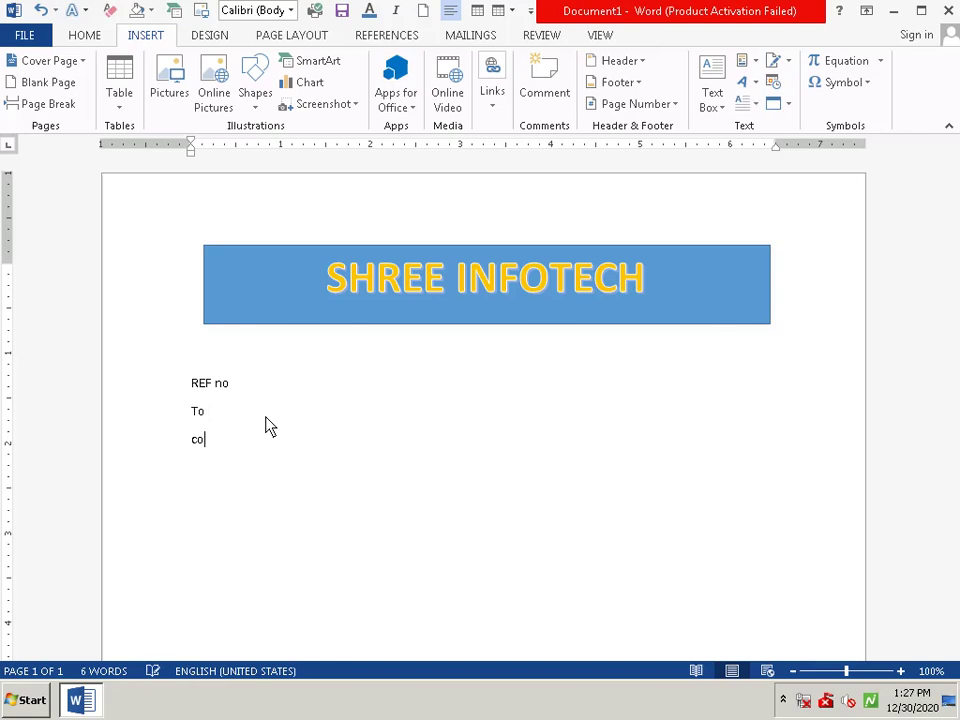
pyautogui.write('-')
pyautogui.write('ord')
pyautogui.write('i')
pyautogui.write('nation')
pyautogui.press('Return')
pyautogui.write('d')
pyautogui.write('i')
pyautogui.write('s')
pyautogui.write('tr')
pyautogui.write('ic')
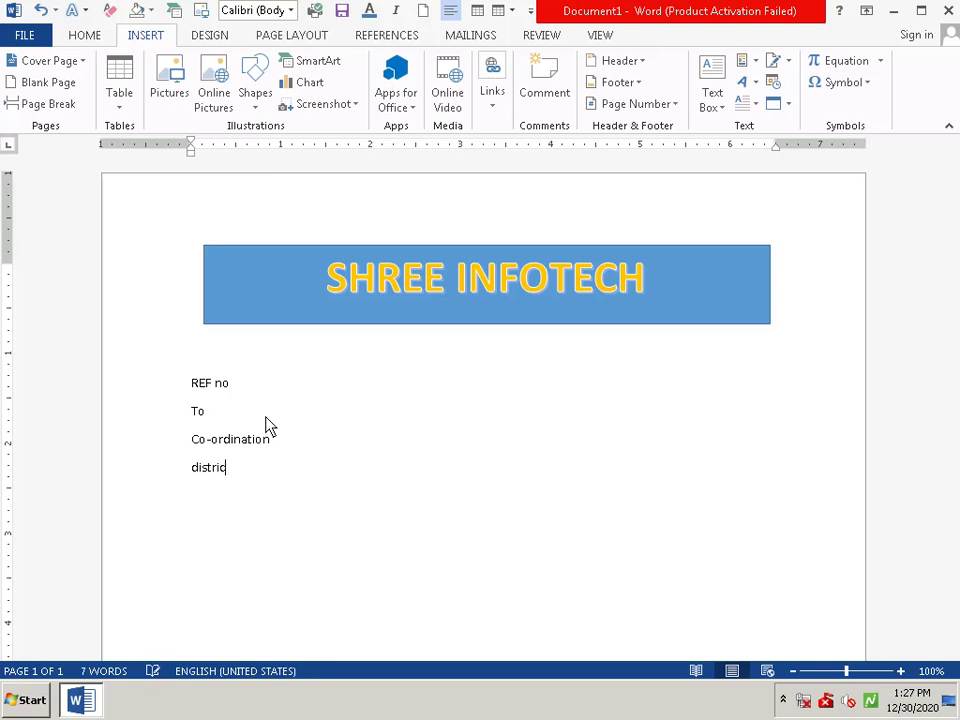
pyautogui.write('t ')
pyautogui.write('he')
pyautogui.write('ad')
pyautogui.write('o')
pyautogui.write('ffi')
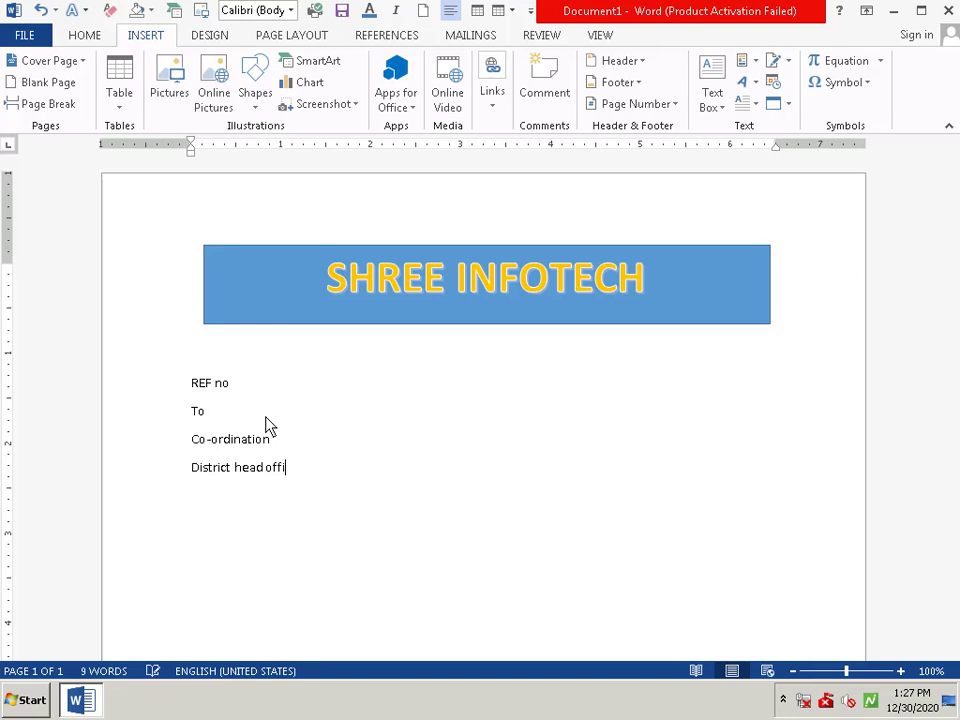
pyautogui.write('ce')
pyautogui.press('Return')
pyautogui.write('Beed')
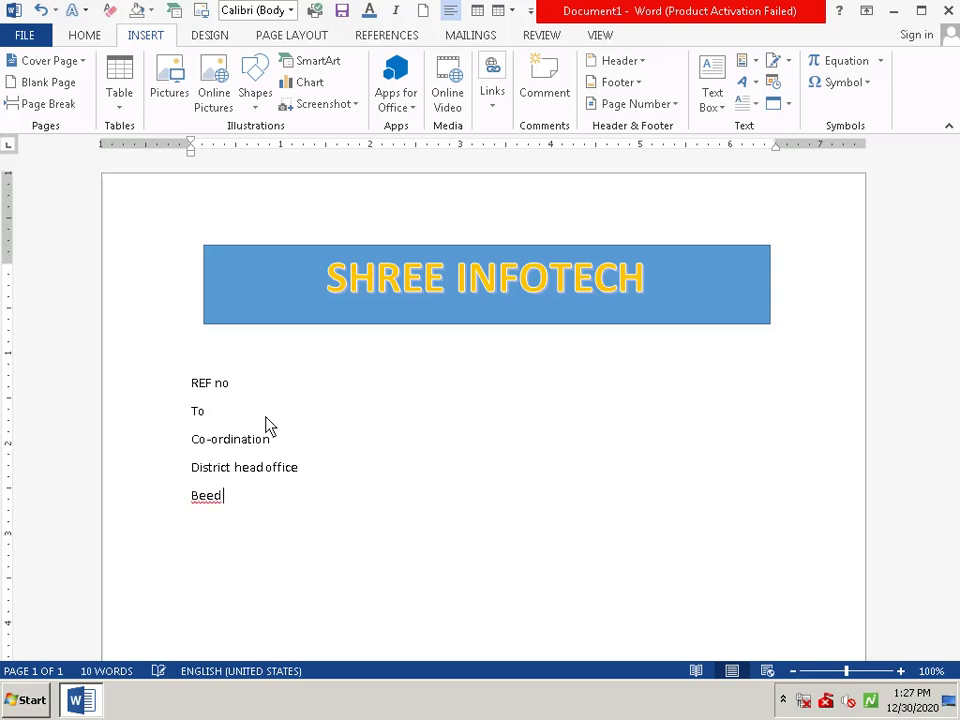
pyautogui.write(' di')
pyautogui.write('s')
pyautogui.write('t')
pyautogui.write('ric')
pyautogui.write('t')
pyautogui.press('Return')
pyautogui.press('Return')
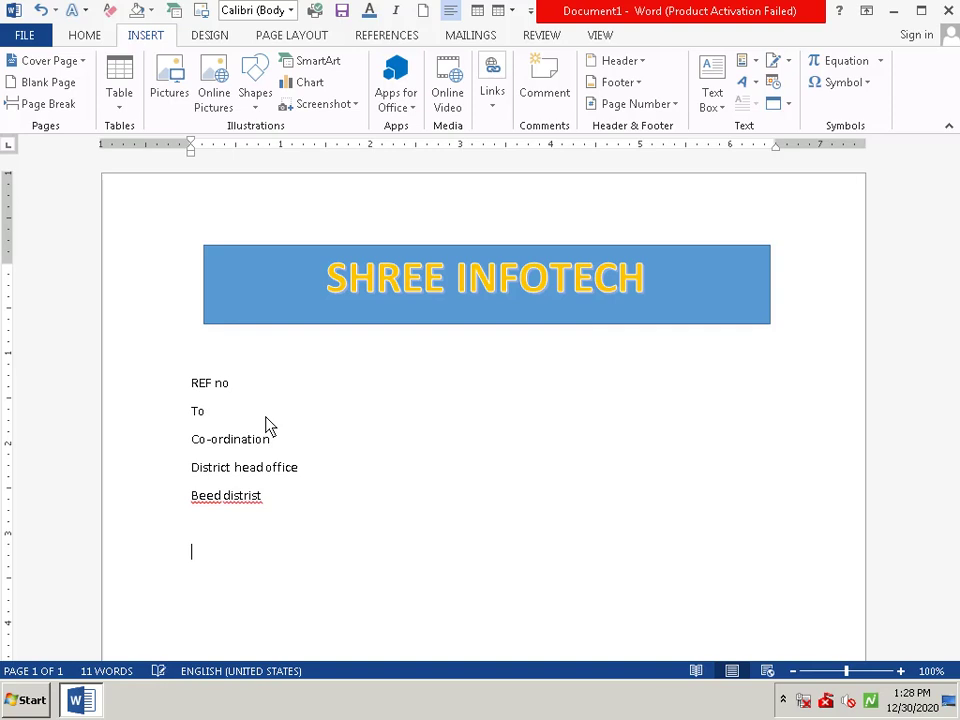
# On an indented line, type 'Subject ; list student for examination'
pyautogui.press('Tab')
pyautogui.press('Tab')
pyautogui.press('Tab')
pyautogui.write('s')
pyautogui.write('u')
pyautogui.write('b')
pyautogui.write('j')
pyautogui.write('ct ')
pyautogui.write(';')
pyautogui.write(' I')
pyautogui.write('is')
pyautogui.write('t ')
pyautogui.write('s')
pyautogui.write('t')
pyautogui.write('ud')
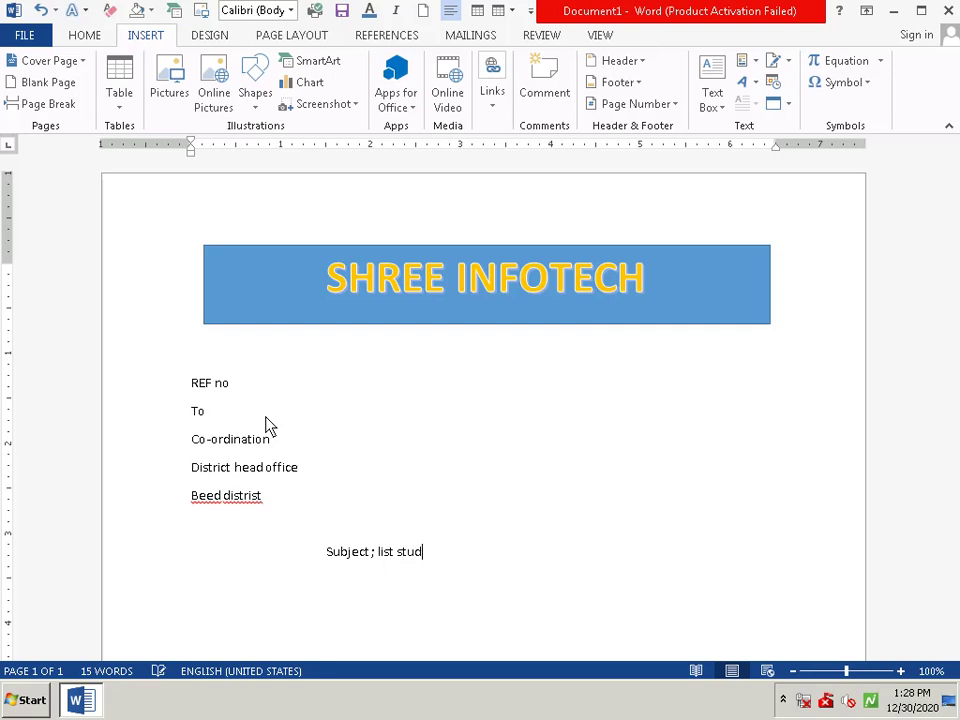
pyautogui.write('an')
pyautogui.press('BackSpace')
pyautogui.press('BackSpace')
pyautogui.write('ent ')
pyautogui.write('for')
pyautogui.write(' e')
pyautogui.write('xami')
pyautogui.write('nati')
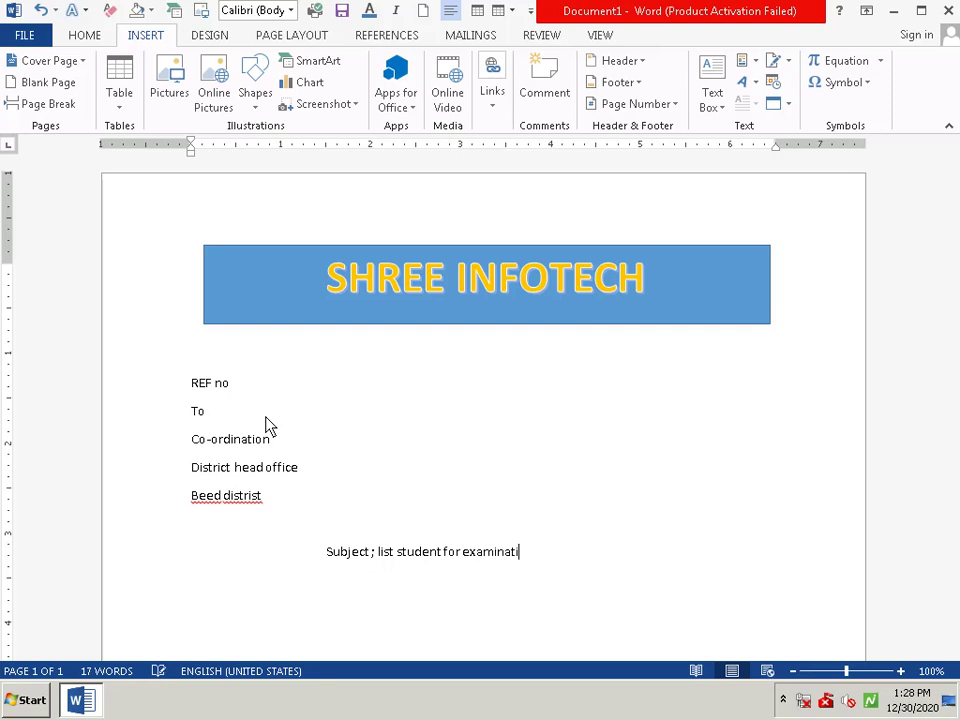
pyautogui.write('on')
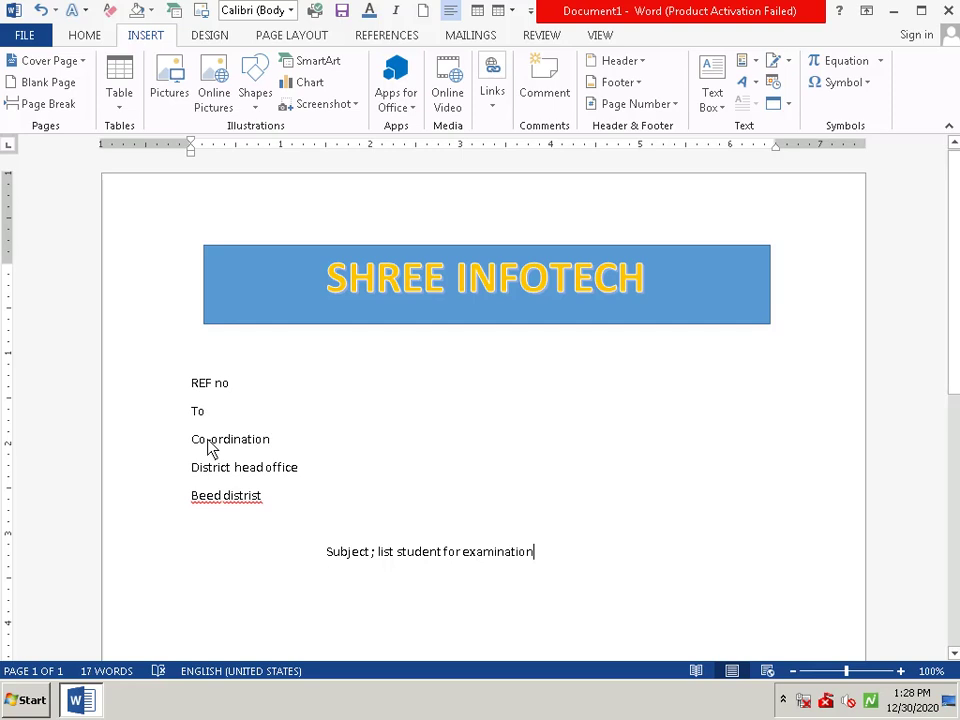
# Underline the whole Subject line
pyautogui.click(323, 553)
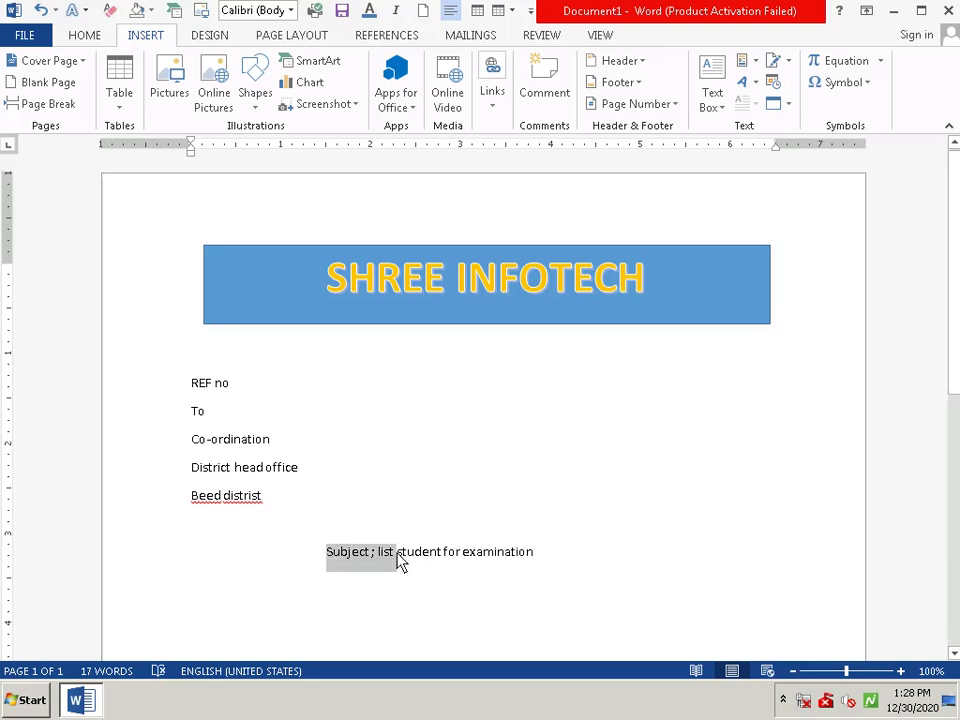
pyautogui.moveTo(323, 553); pyautogui.dragTo(551, 574)
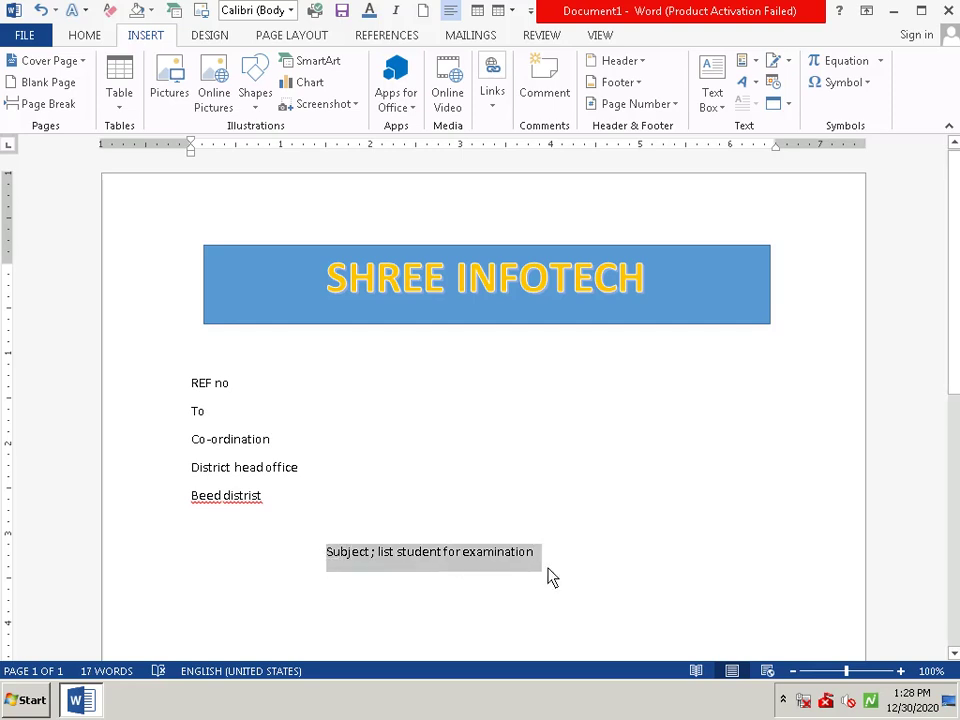
pyautogui.click(94, 37)
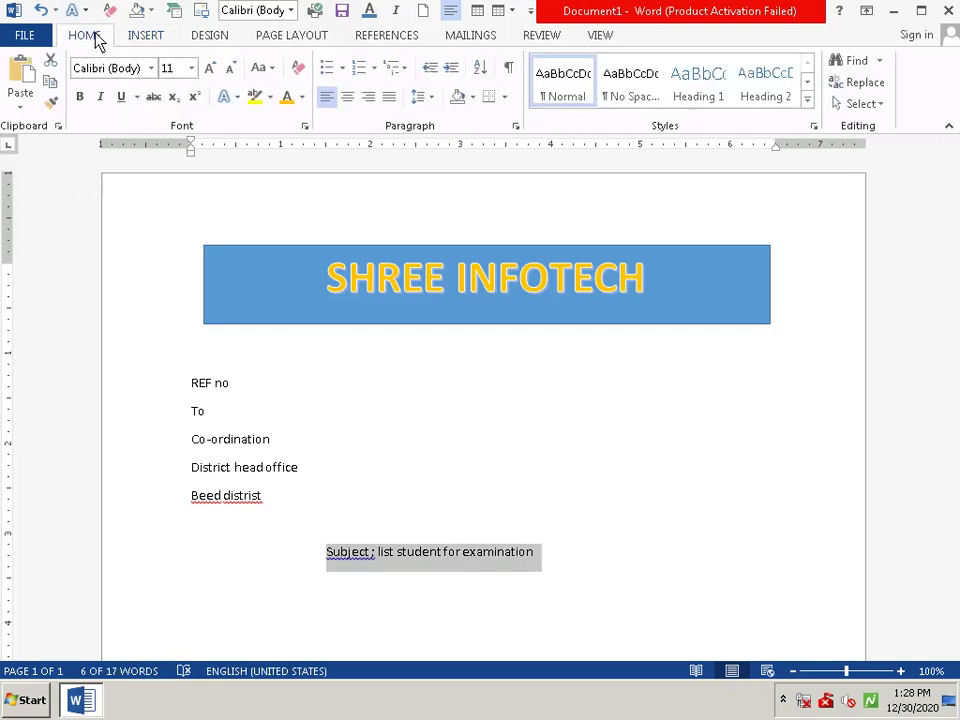
pyautogui.click(121, 106)
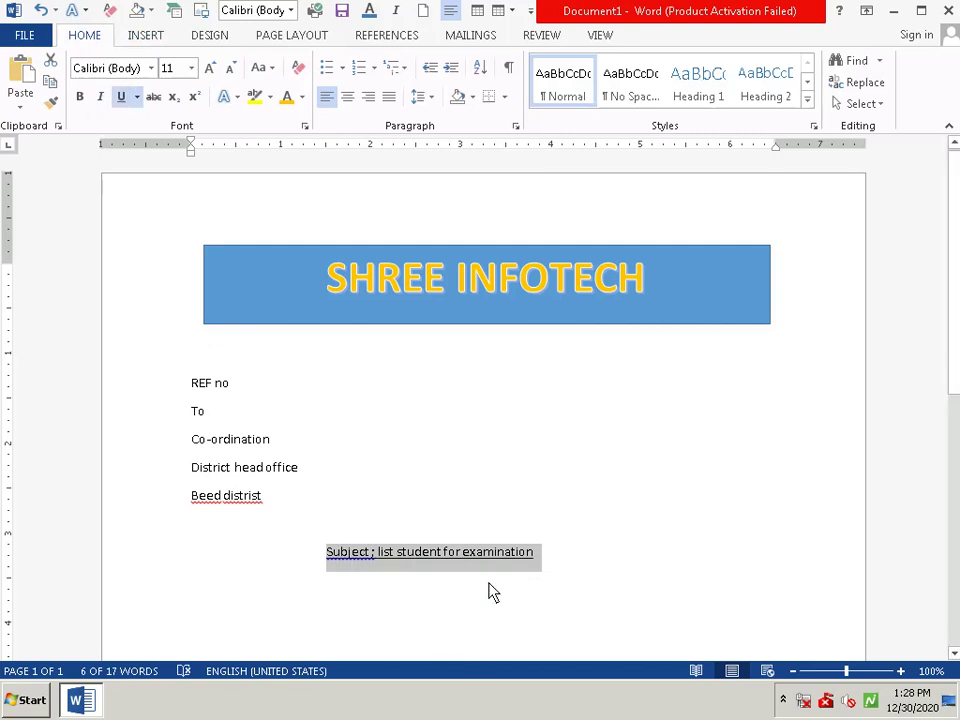
# Start a new empty line after 'examination' below the Subject line
pyautogui.scroll(-2, 490, 592)
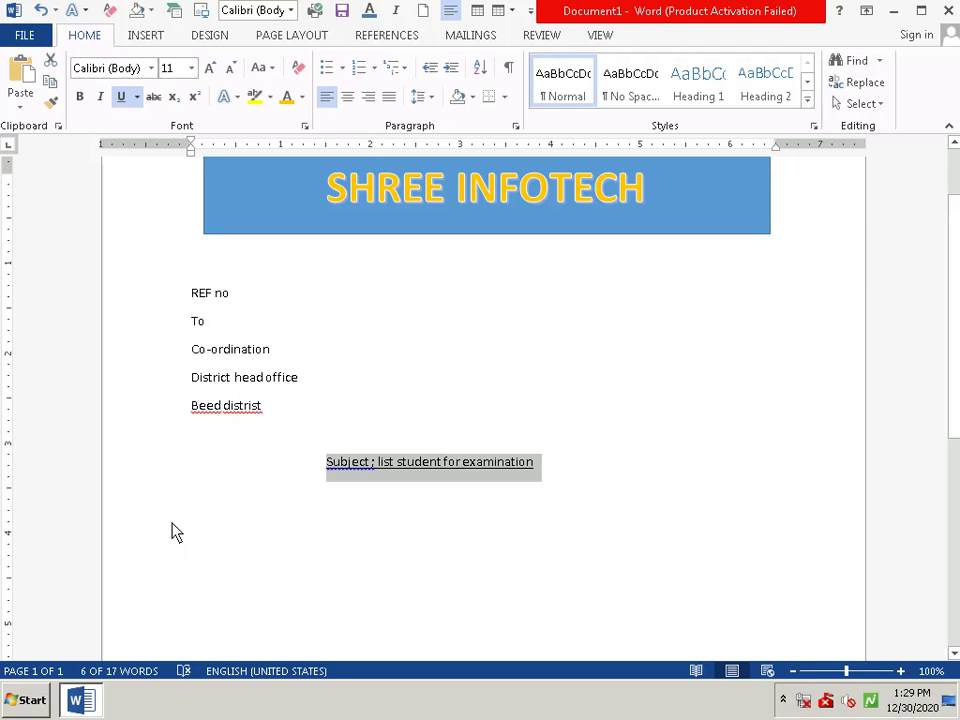
pyautogui.hotkey('shift', 'Home')
pyautogui.click(470, 586)
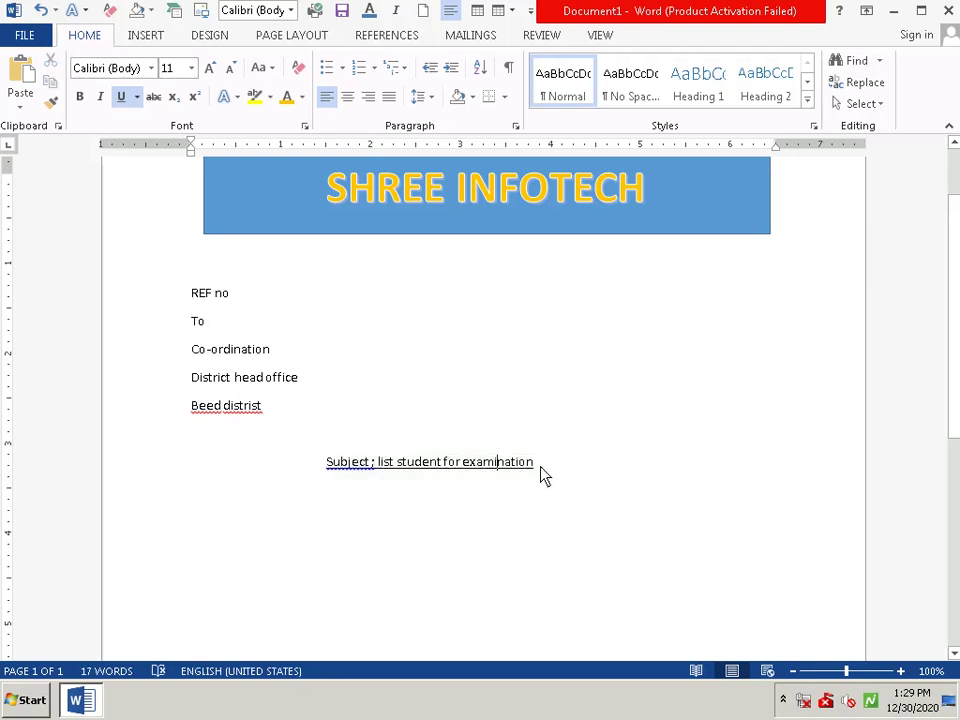
pyautogui.press('Return')
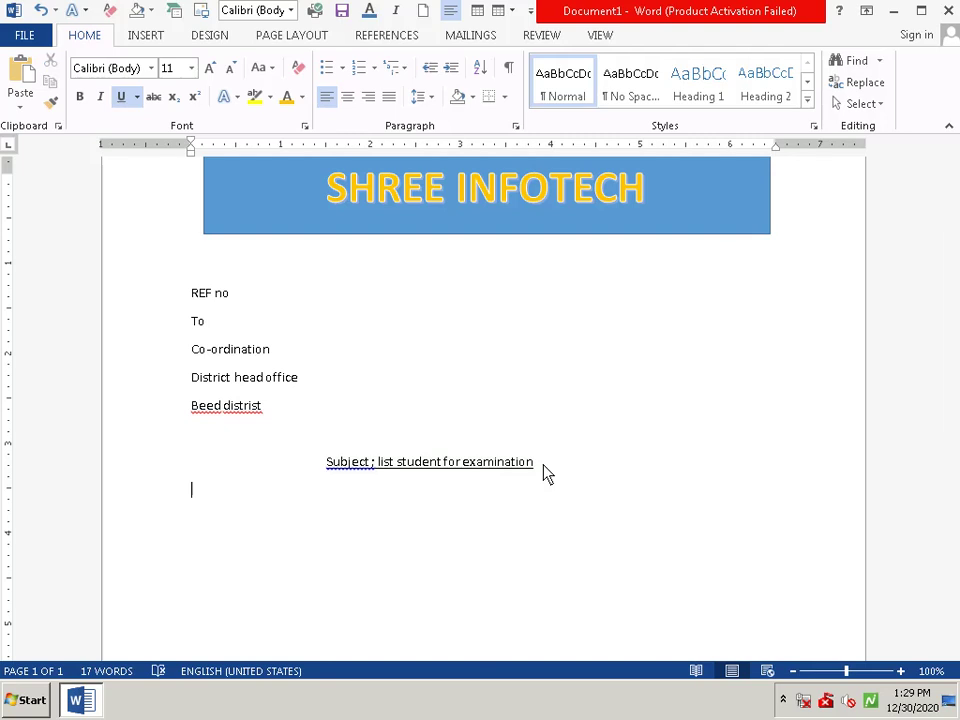
# Type the draft sentence 'My center 5 studant have been', then erase it
pyautogui.write('My')
pyautogui.write(' ce')
pyautogui.write('nter')
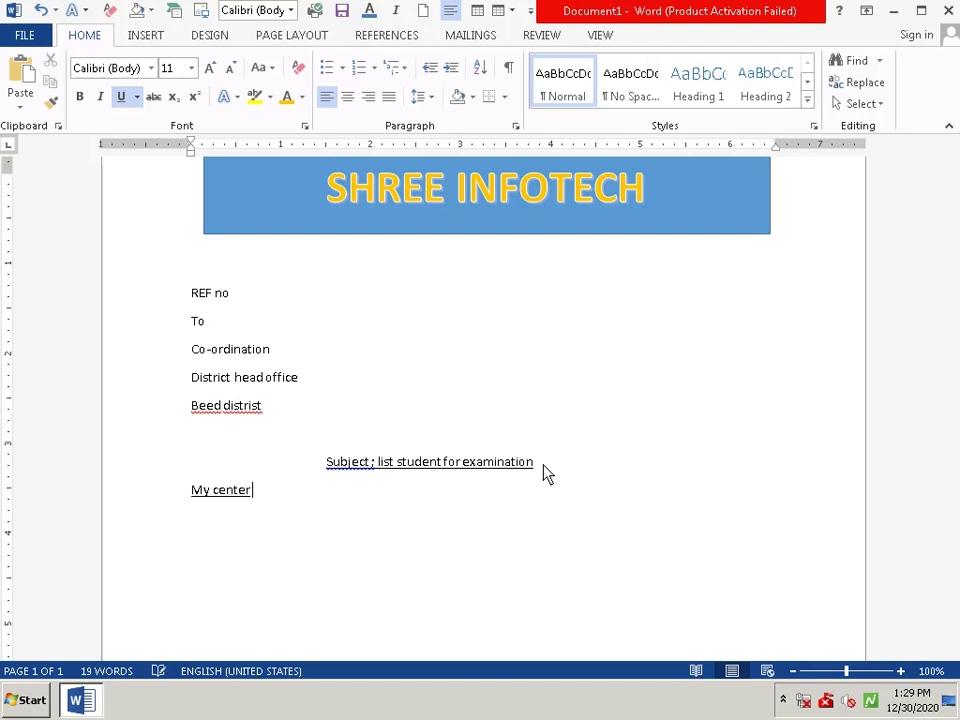
pyautogui.write(' 5')
pyautogui.write(' stu')
pyautogui.write('da')
pyautogui.write('nt')
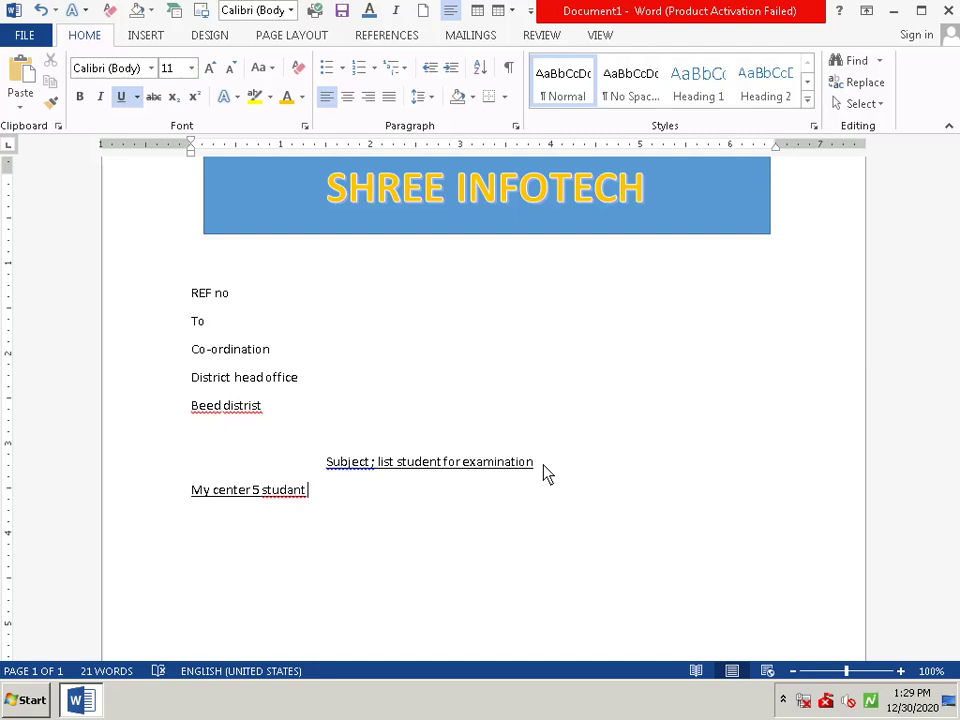
pyautogui.write(' ha')
pyautogui.write('ve ')
pyautogui.write('b')
pyautogui.write('een')
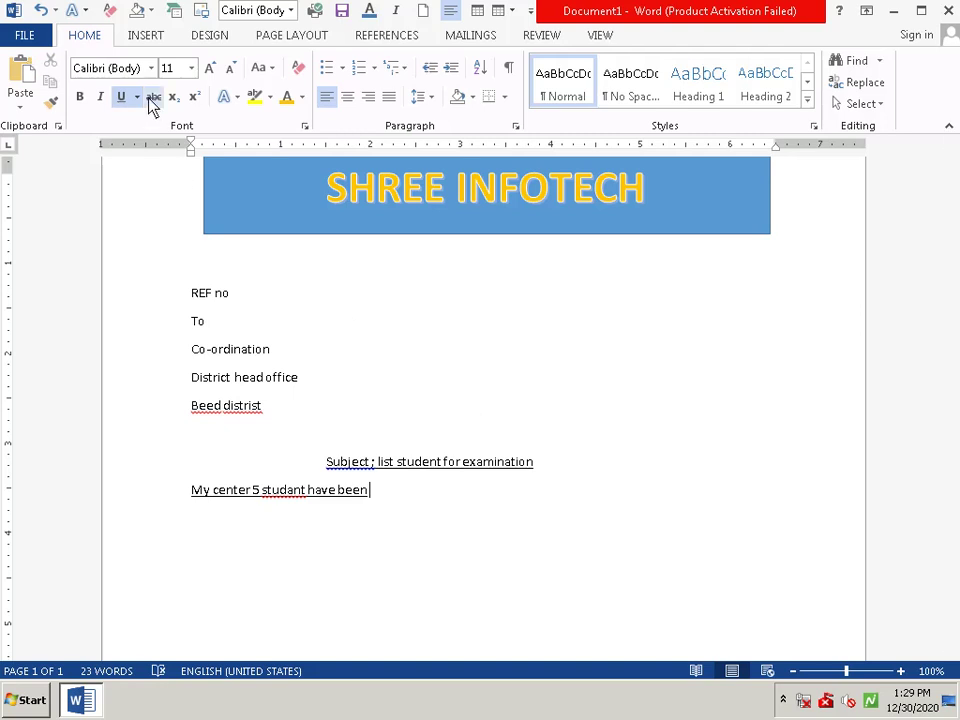
pyautogui.press('BackSpace')
pyautogui.press('BackSpace')
pyautogui.press('BackSpace')
pyautogui.press('BackSpace')
pyautogui.press('BackSpace')
pyautogui.press('BackSpace')
pyautogui.press('BackSpace')
pyautogui.press('BackSpace')
pyautogui.press('BackSpace')
pyautogui.press('BackSpace')
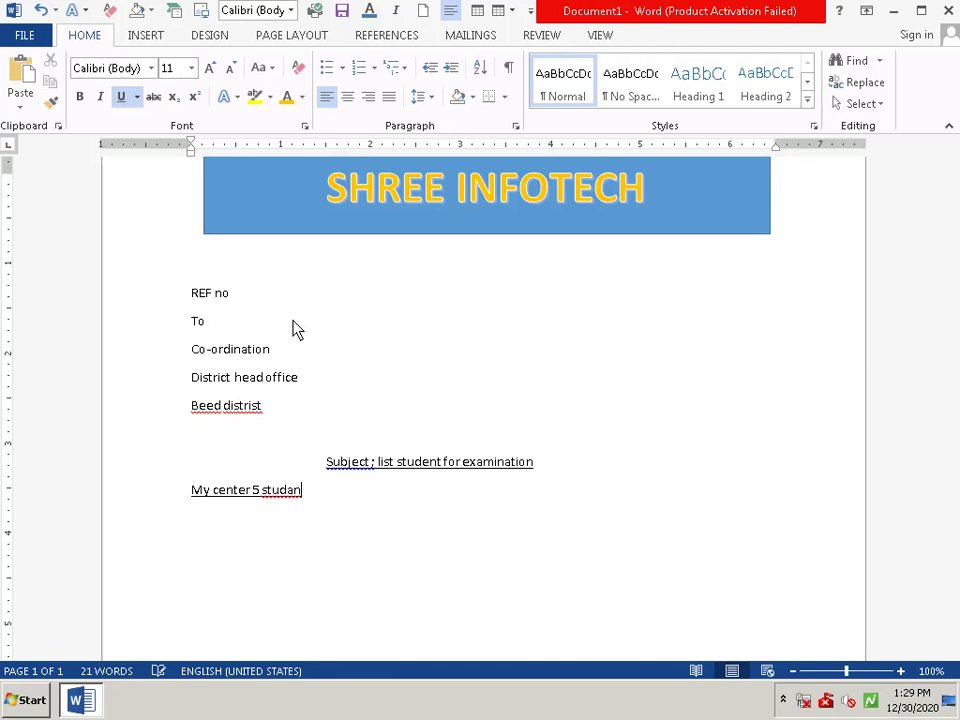
pyautogui.press('BackSpace')
pyautogui.press('BackSpace')
pyautogui.press('BackSpace')
pyautogui.press('BackSpace')
pyautogui.press('BackSpace')
pyautogui.press('BackSpace')
pyautogui.press('BackSpace')
pyautogui.press('BackSpace')
pyautogui.press('BackSpace')
pyautogui.press('BackSpace')
pyautogui.press('BackSpace')
pyautogui.press('BackSpace')
pyautogui.press('BackSpace')
pyautogui.press('BackSpace')
pyautogui.press('BackSpace')
pyautogui.press('BackSpace')
pyautogui.press('BackSpace')
pyautogui.press('BackSpace')
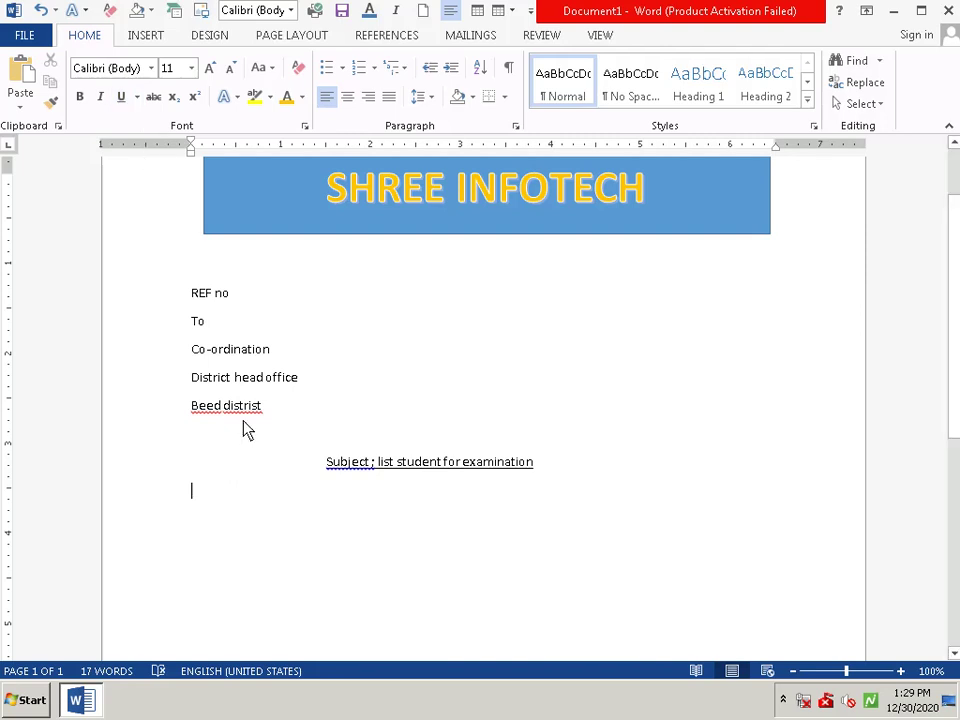
# Type 'my center 5 studant have been complet the', fixing the 'beeh' typo
pyautogui.write('m')
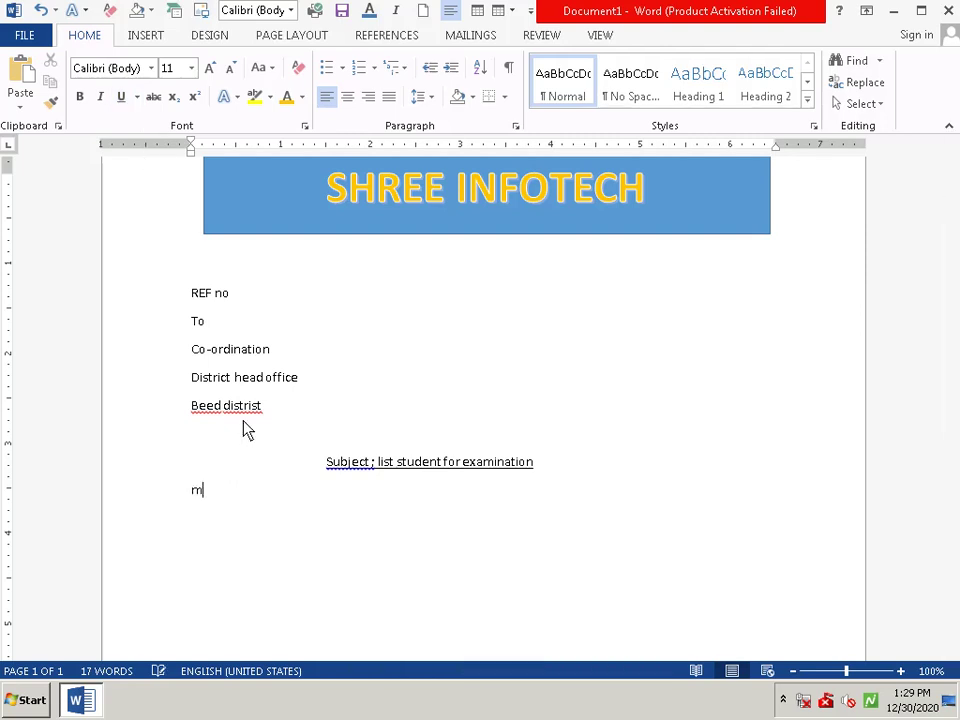
pyautogui.write('y ')
pyautogui.write('cen')
pyautogui.write('ter')
pyautogui.write(' 5')
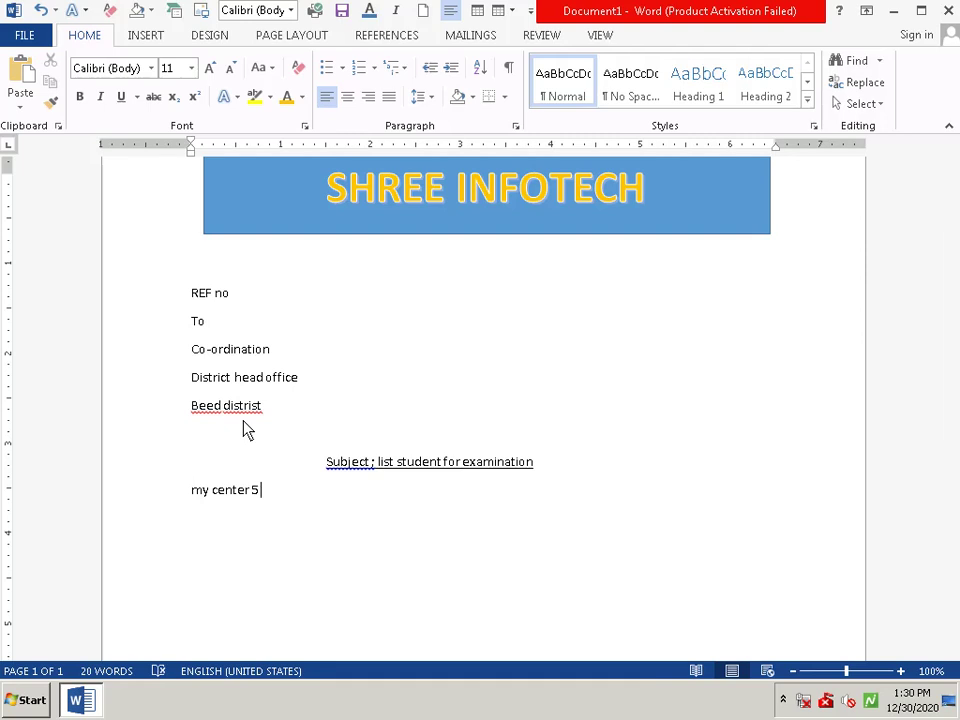
pyautogui.write(' st')
pyautogui.write('uda')
pyautogui.write('nt ')
pyautogui.write('ha')
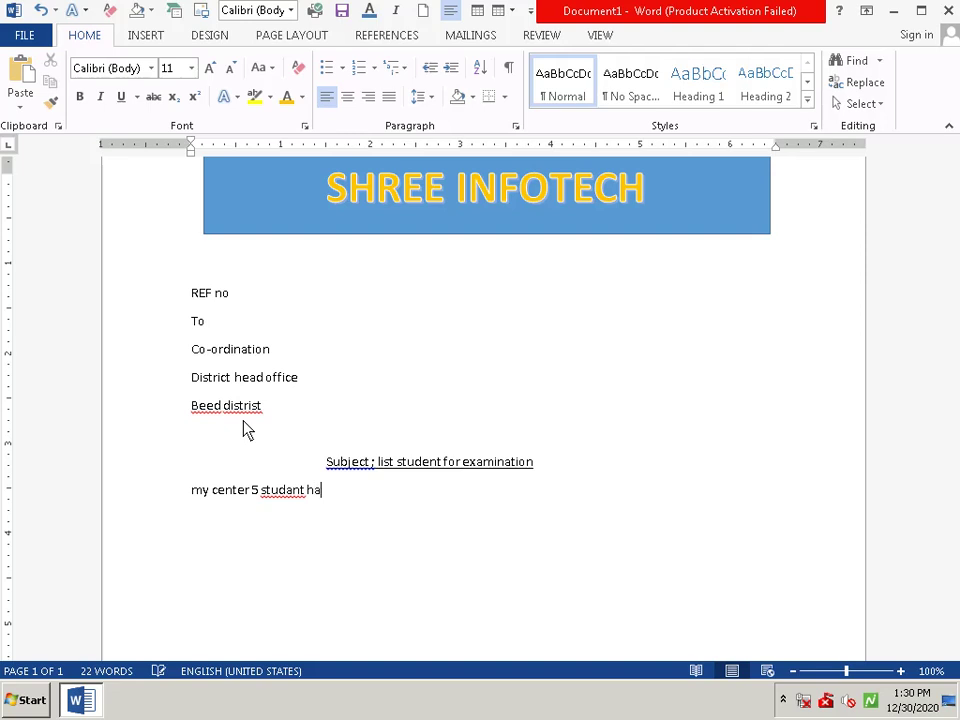
pyautogui.write('v')
pyautogui.write('e ')
pyautogui.write('bee')
pyautogui.write('h')
pyautogui.press('BackSpace')
pyautogui.write('n')
pyautogui.write(' co')
pyautogui.write('mple')
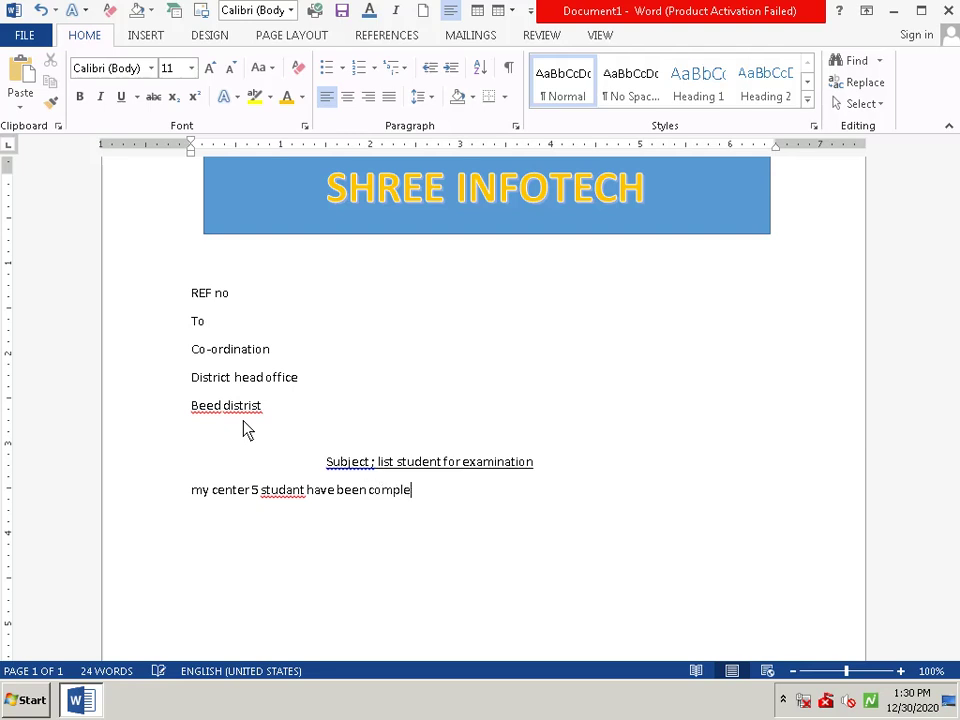
pyautogui.write('t')
pyautogui.write(' t')
pyautogui.write('he')
# Run the spelling check with F7 to change 'studant' to 'student'
pyautogui.press('F7')
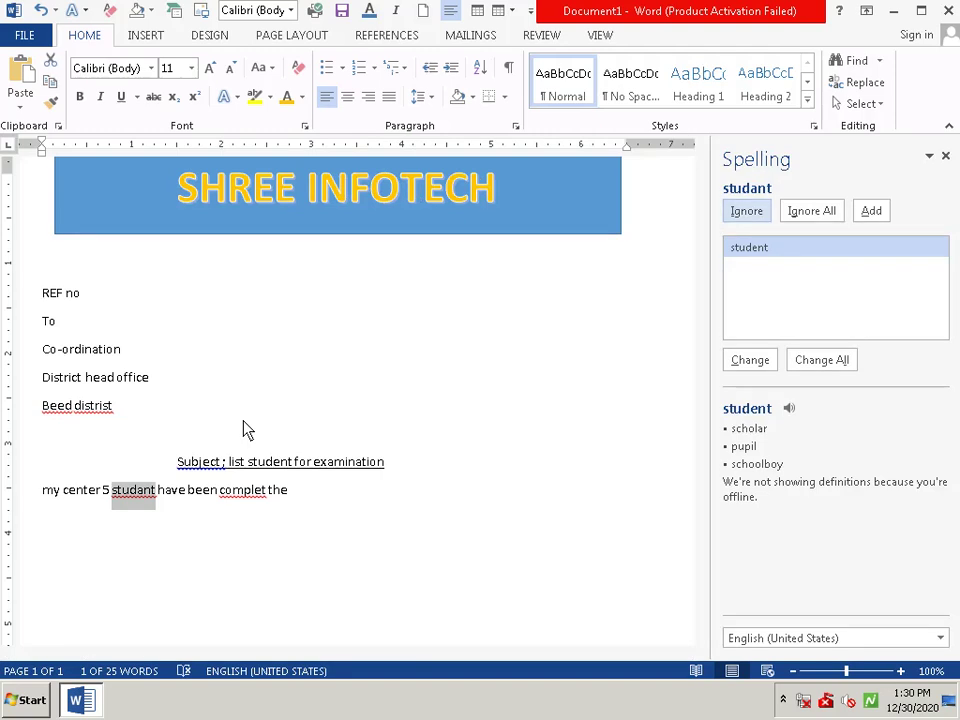
pyautogui.press('Return')
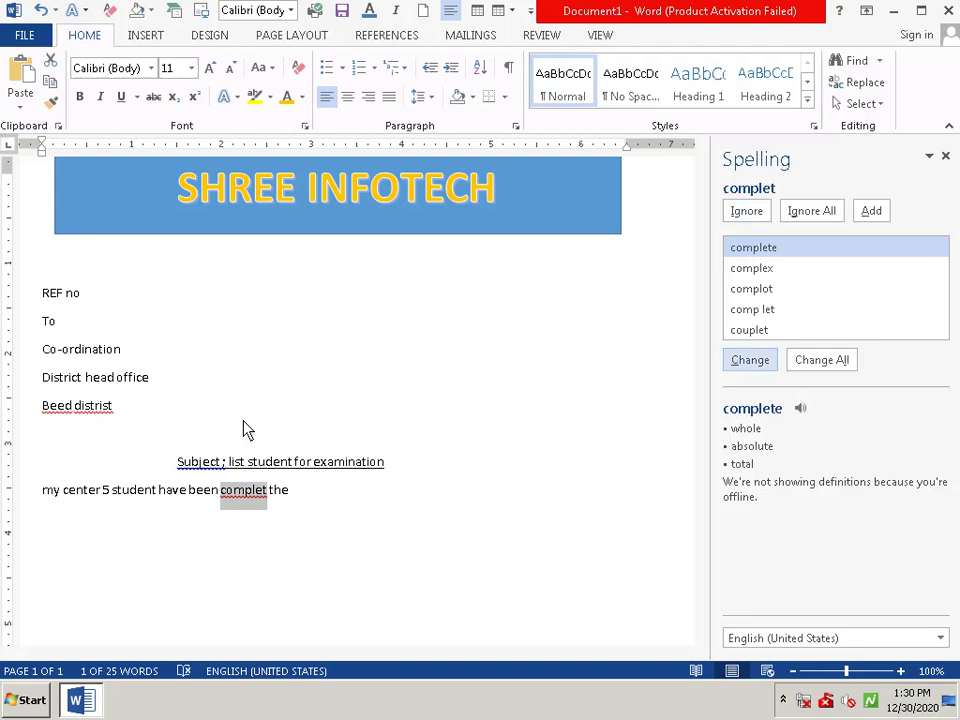
pyautogui.click(945, 156)
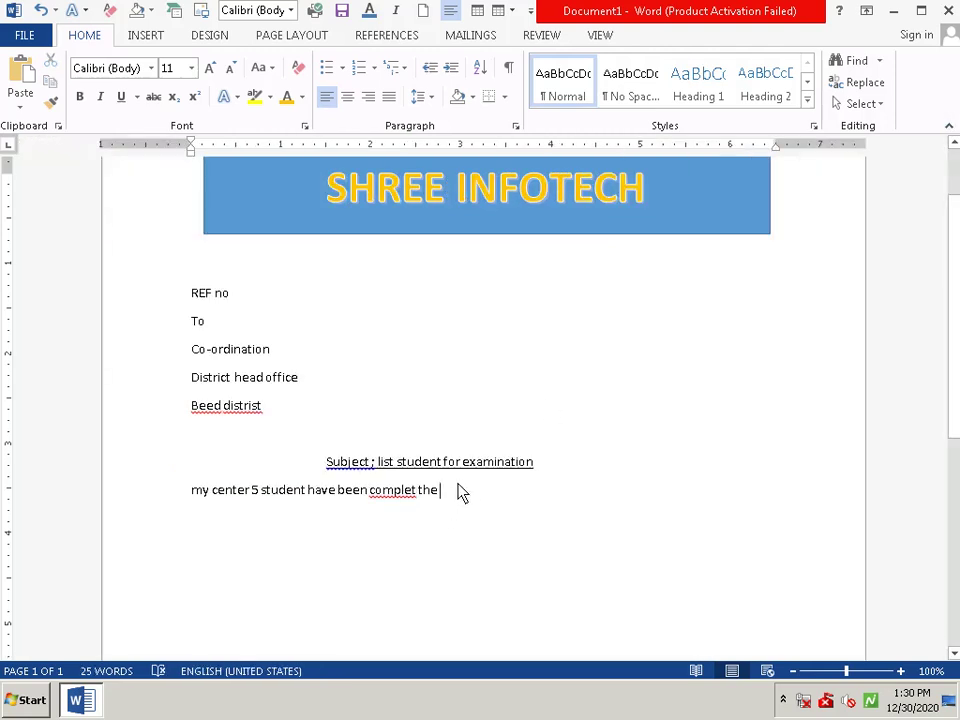
# Append 'CIT' after 'the' and recheck spelling, leaving 'complet' unchanged
pyautogui.write('C')
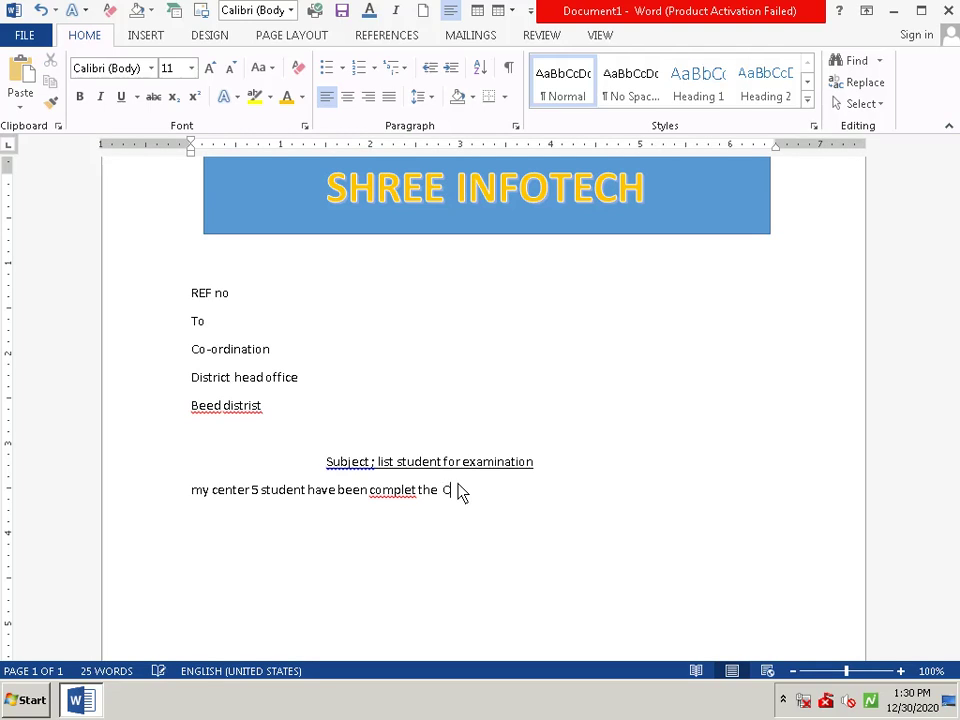
pyautogui.write('I')
pyautogui.write('COR')
pyautogui.press('BackSpace')
pyautogui.press('BackSpace')
pyautogui.press('BackSpace')
pyautogui.press('BackSpace')
pyautogui.press('F7')
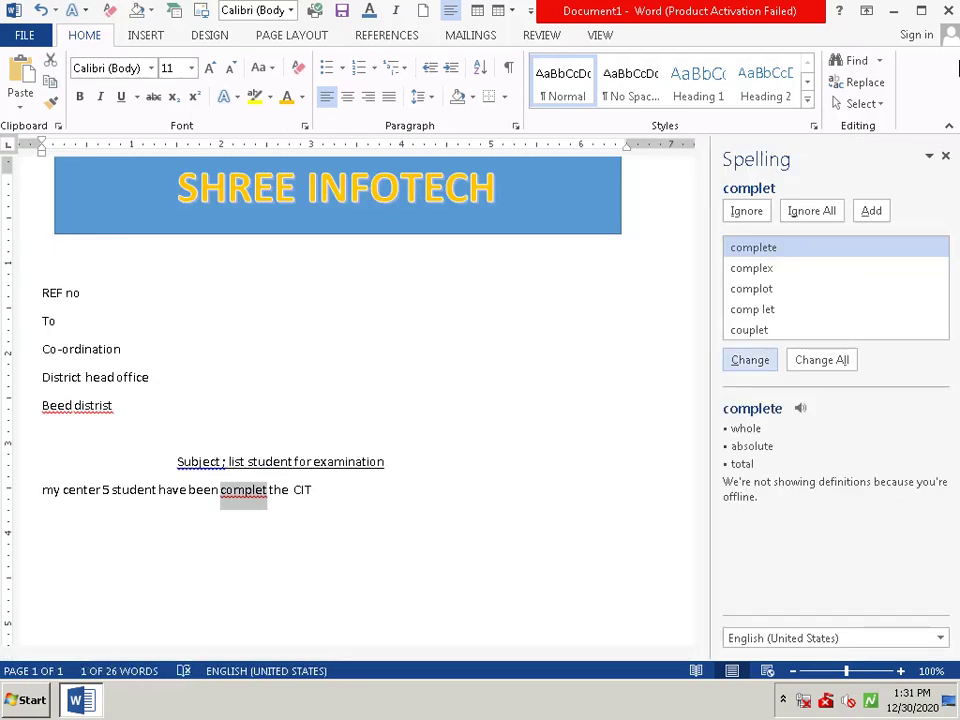
pyautogui.click(946, 157)
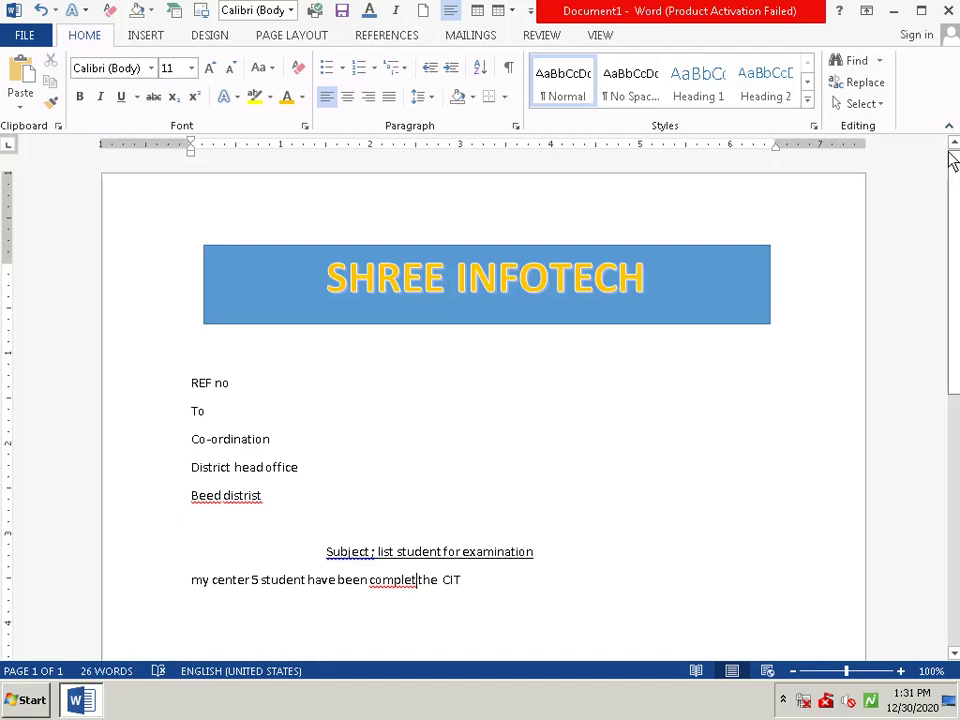
# Extend the body sentence after CIT through 'in next mont and tyey are ready for examination . so pleas plan any data', fixing typos
pyautogui.click(479, 591)
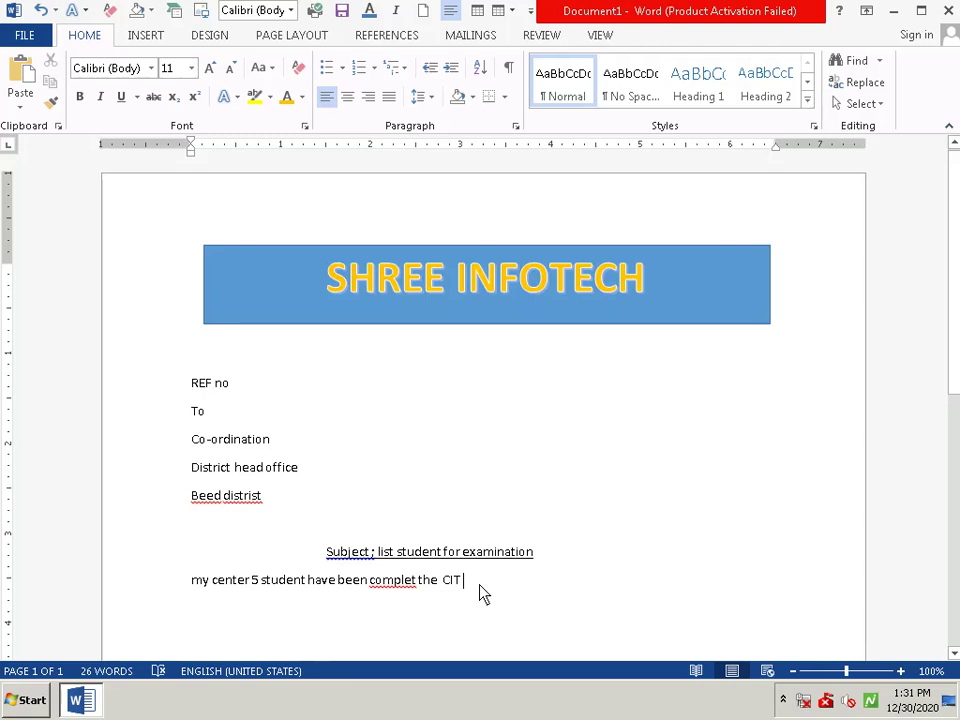
pyautogui.write('in ')
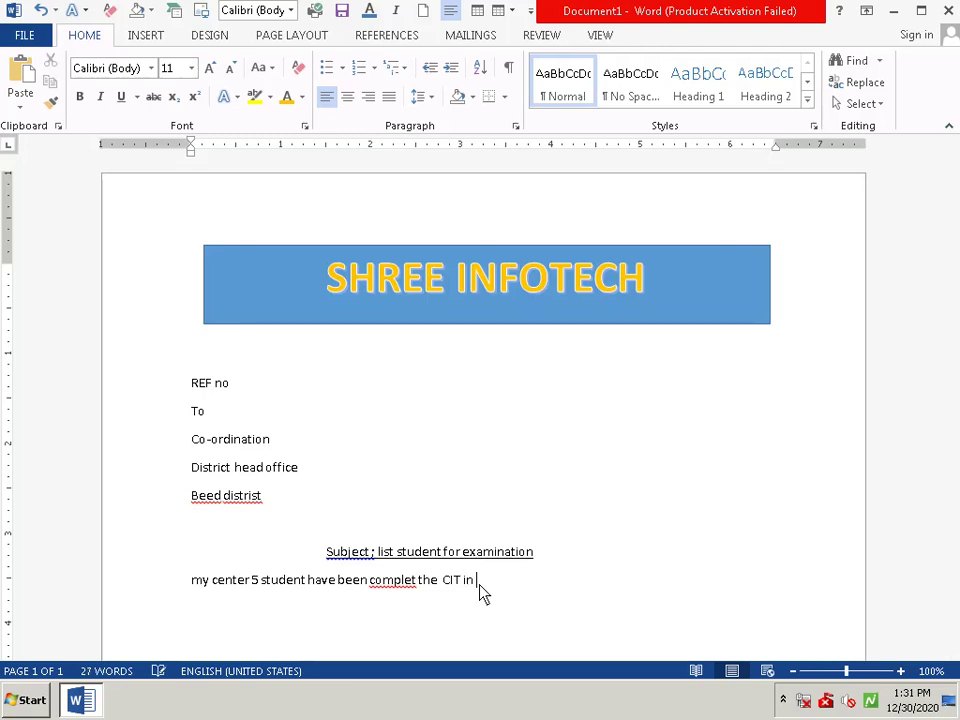
pyautogui.write('ne')
pyautogui.write('t ')
pyautogui.write('m')
pyautogui.write('ont')
pyautogui.write(' and ')
pyautogui.write('tye')
pyautogui.write('y ')
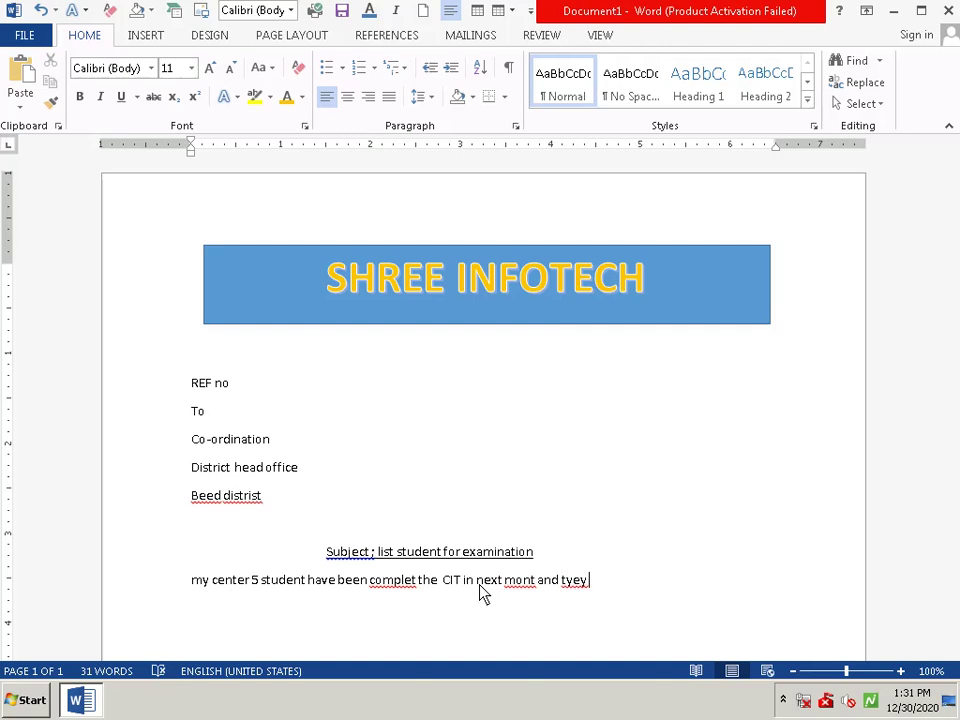
pyautogui.write('a')
pyautogui.write('re ')
pyautogui.write('rea')
pyautogui.write('dy ')
pyautogui.write('f')
pyautogui.write('or ')
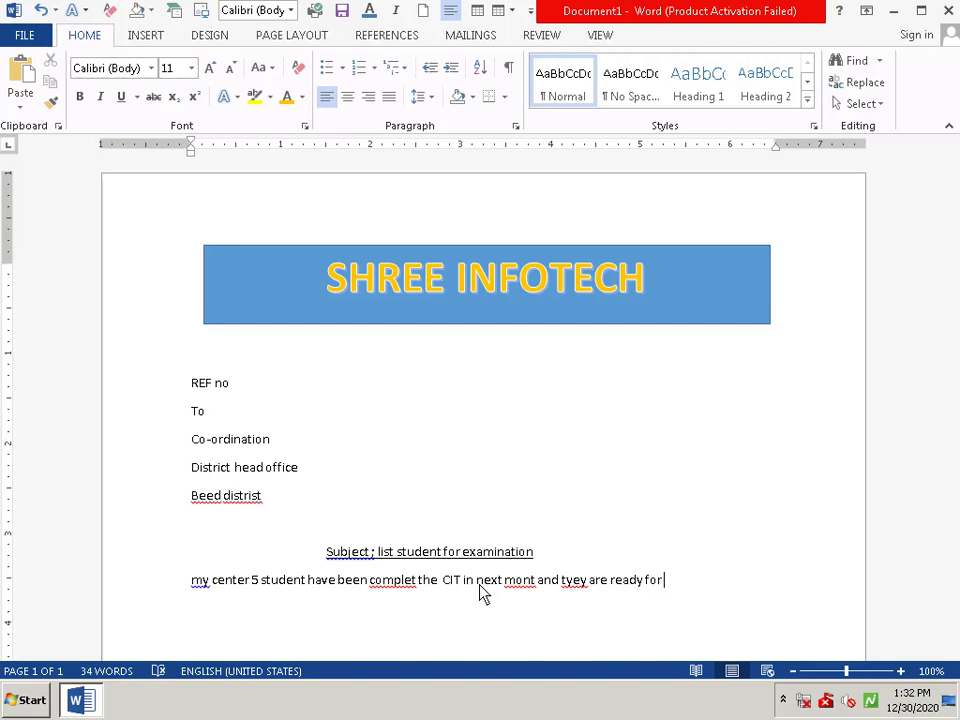
pyautogui.write('exam')
pyautogui.write('inat')
pyautogui.write('ion ')
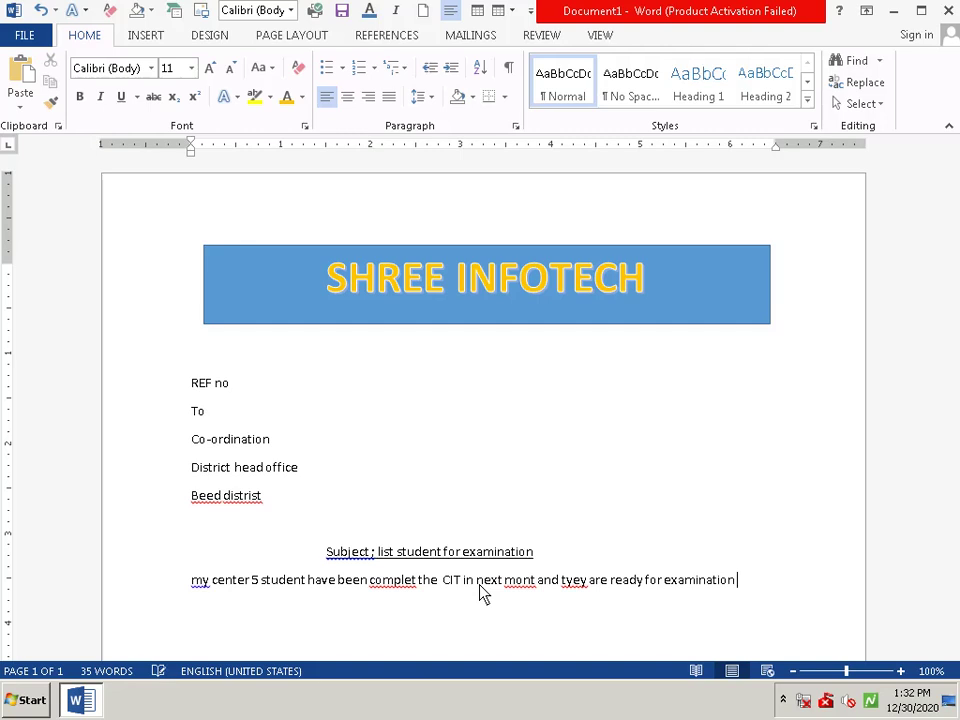
pyautogui.write('.')
pyautogui.write('so ')
pyautogui.write('pl')
pyautogui.write('e')
pyautogui.write('as')
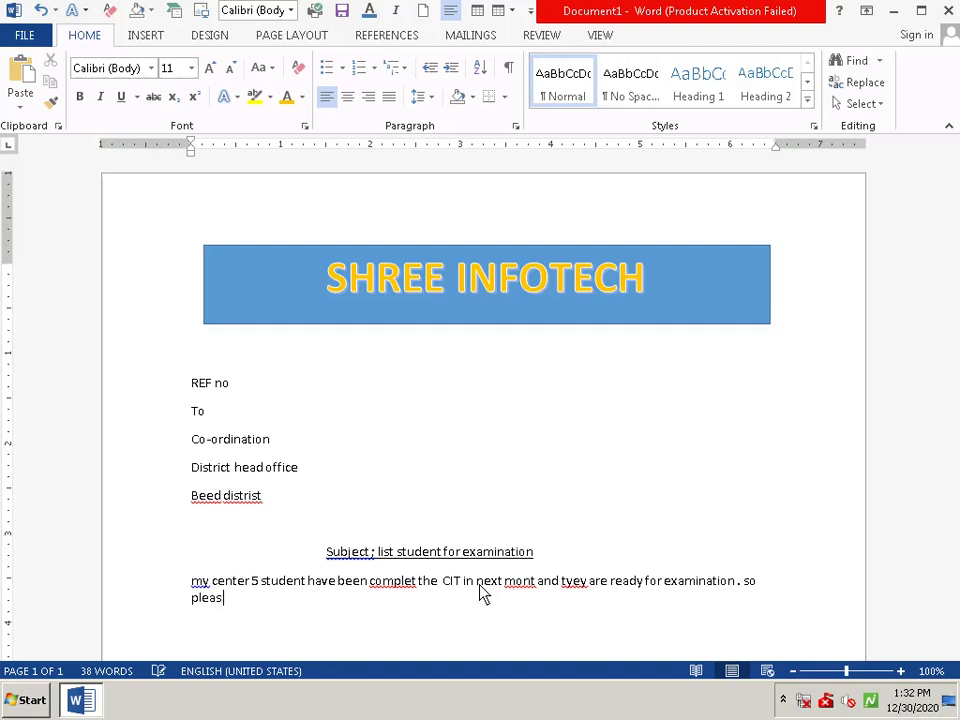
pyautogui.write(' pla')
pyautogui.write('nn')
pyautogui.press('BackSpace')
pyautogui.press('BackSpace')
pyautogui.press('BackSpace')
pyautogui.write('an')
pyautogui.press('BackSpace')
pyautogui.press('BackSpace')
pyautogui.press('BackSpace')
pyautogui.press('BackSpace')
pyautogui.write('pla')
pyautogui.write('n ')
pyautogui.write('an')
pyautogui.write('y ')
pyautogui.write('data ')
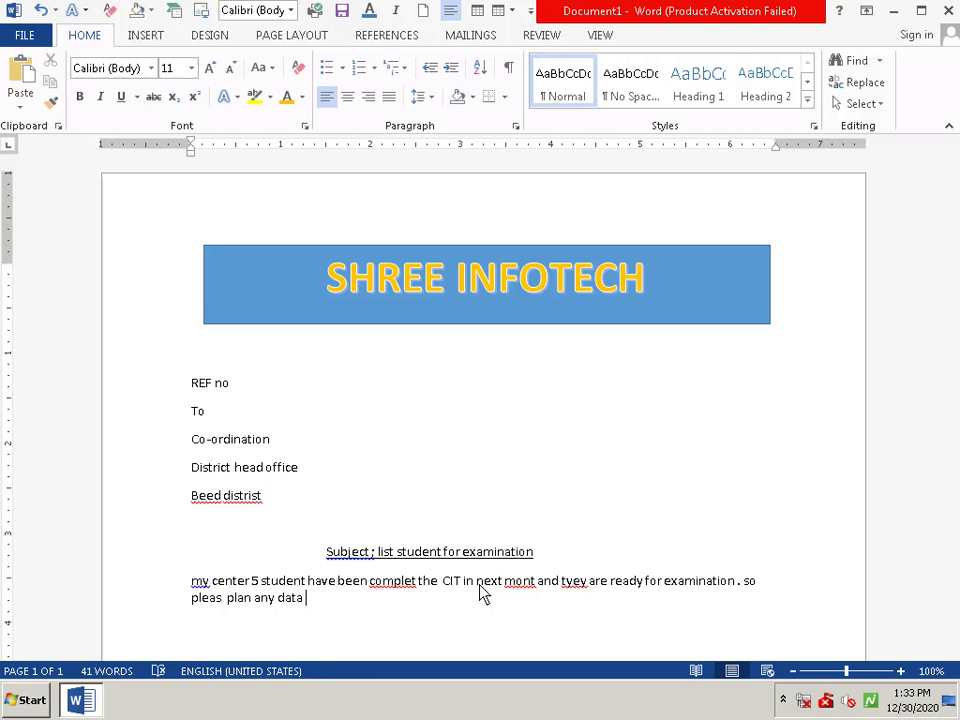
pyautogui.write('pla')
pyautogui.write('n ')
pyautogui.write('an')
pyautogui.write('y')
pyautogui.write(' da')
pyautogui.write('ta ')
pyautogui.write('co')
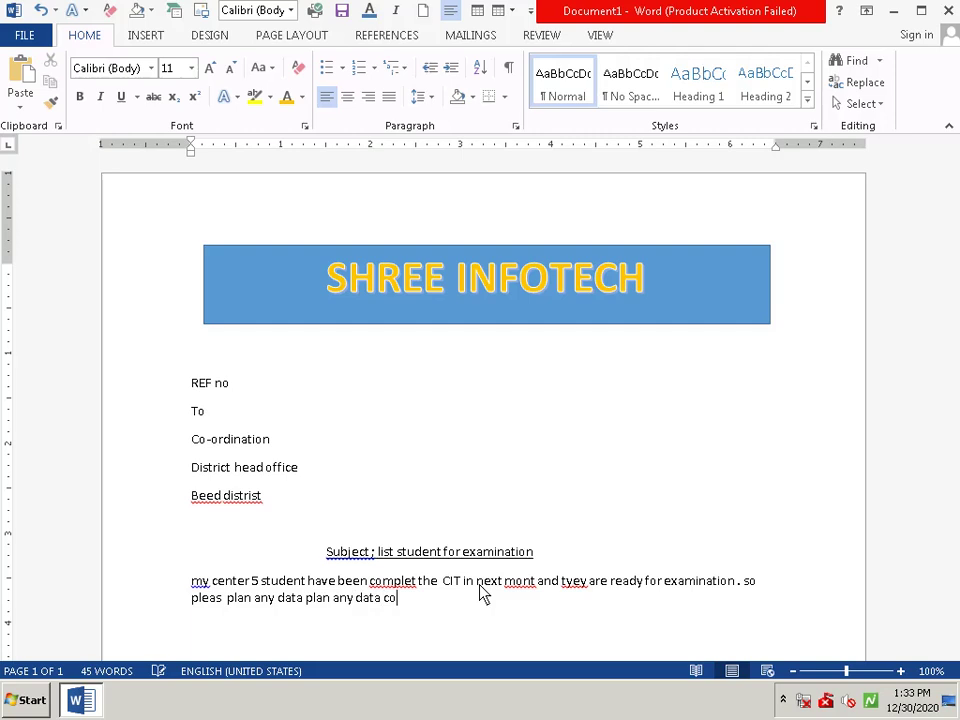
pyautogui.write('n')
pyautogui.write('du')
pyautogui.write('ct ')
pyautogui.write('exa')
pyautogui.write('mina')
pyautogui.write('ti')
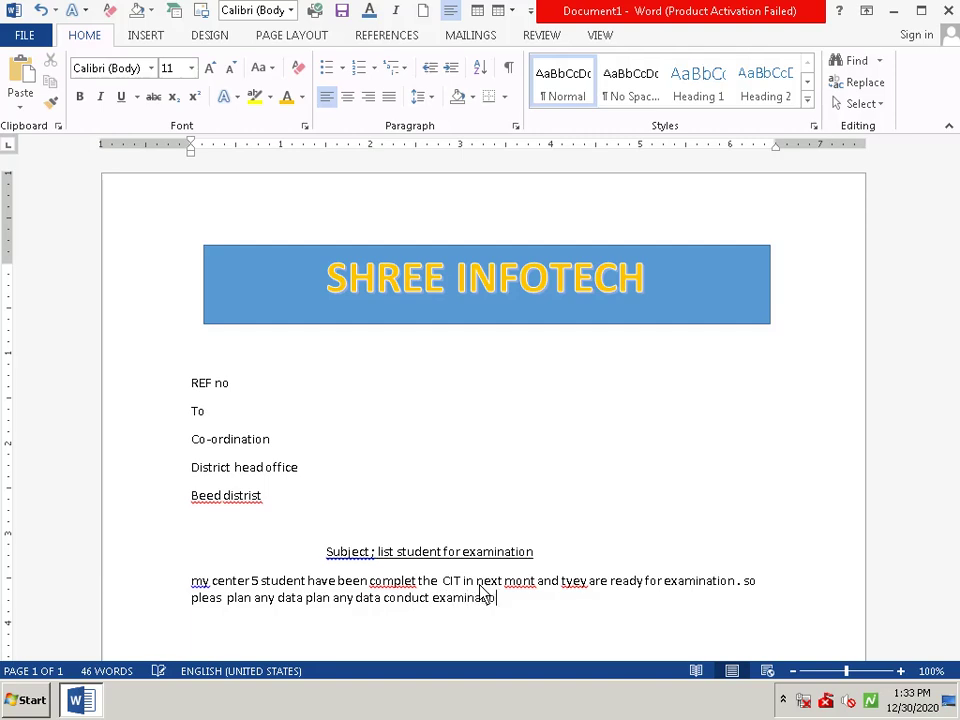
pyautogui.write('on')
pyautogui.write(' i')
pyautogui.write('n n')
pyautogui.write('e')
pyautogui.write('xt ')
pyautogui.write('mo')
pyautogui.write('nth ')
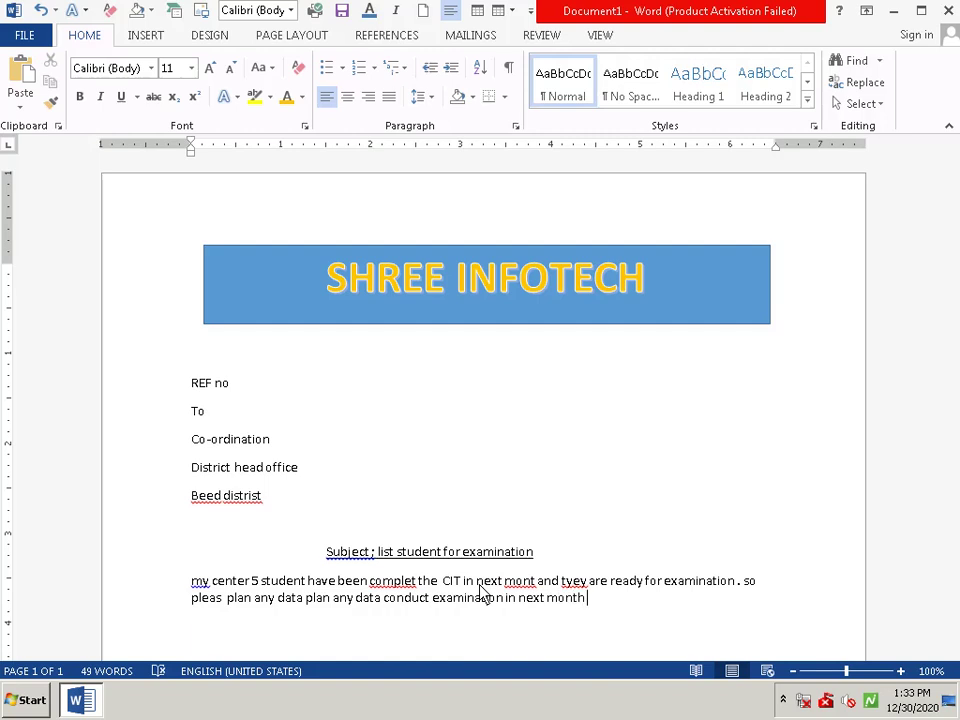
pyautogui.write('. ')
pyautogui.write('follo')
pyautogui.write('w')
pyautogui.write('in')
pyautogui.write('g ')
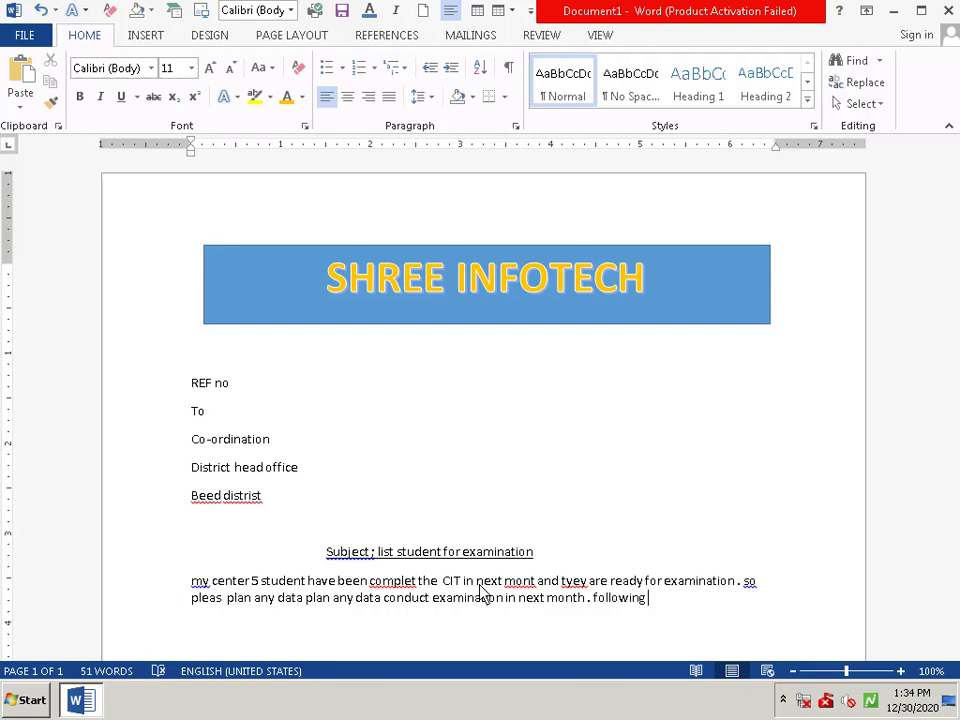
pyautogui.write('are ')
pyautogui.write('t')
pyautogui.write('hr')
# Correct 'thr' to 'the' and finish the paragraph with 'studant list of CIT'
pyautogui.press('BackSpace')
pyautogui.write('e ')
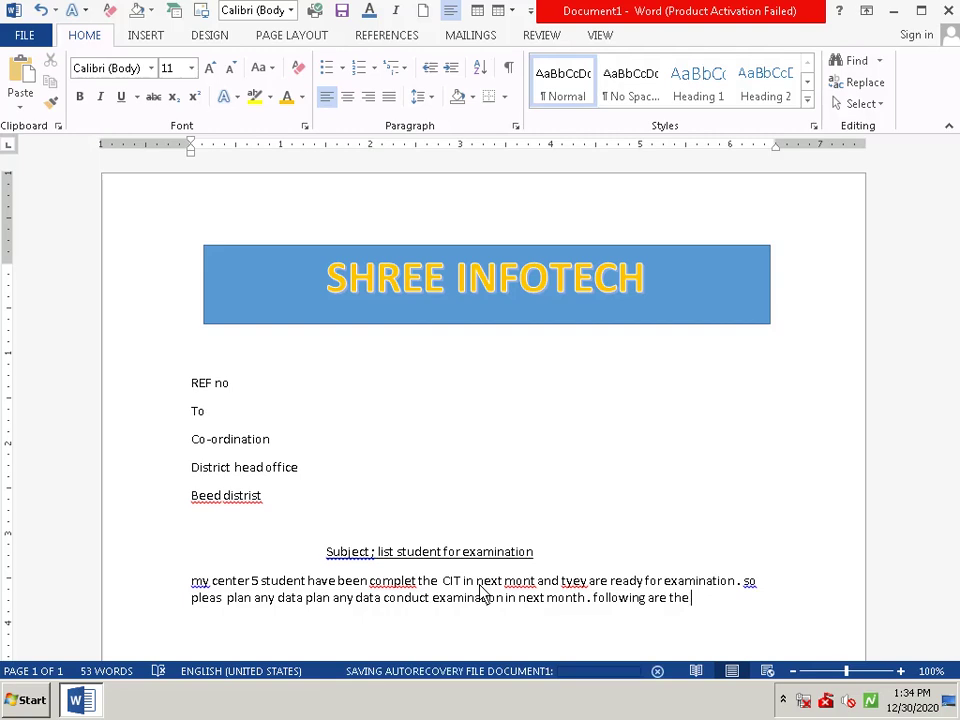
pyautogui.write('st')
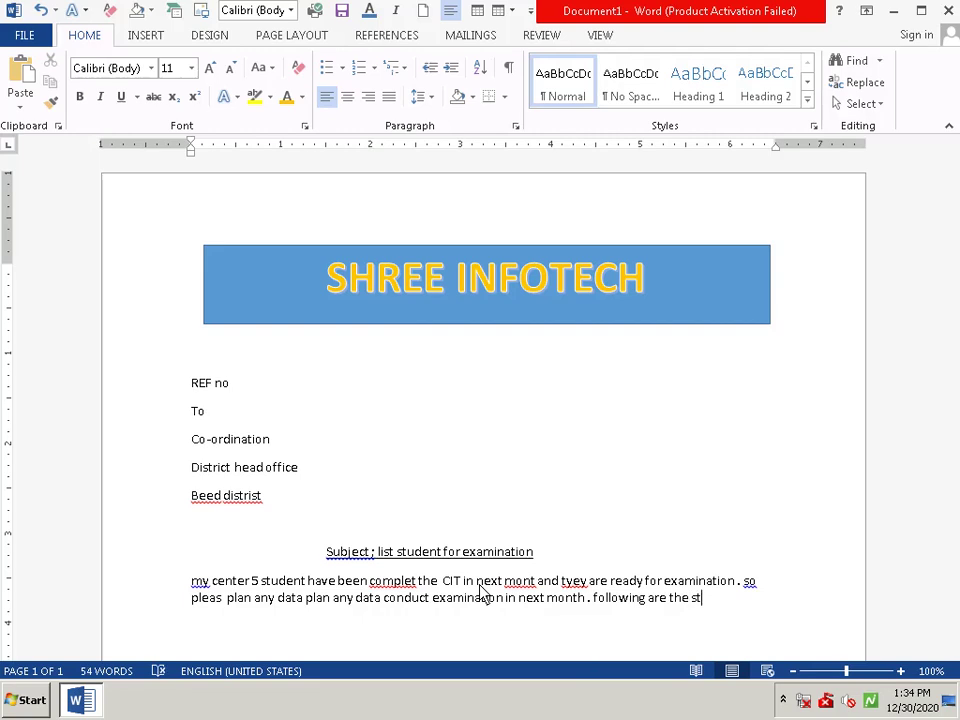
pyautogui.write('uda')
pyautogui.write('nt ')
pyautogui.write('li')
pyautogui.write('st ')
pyautogui.write('o')
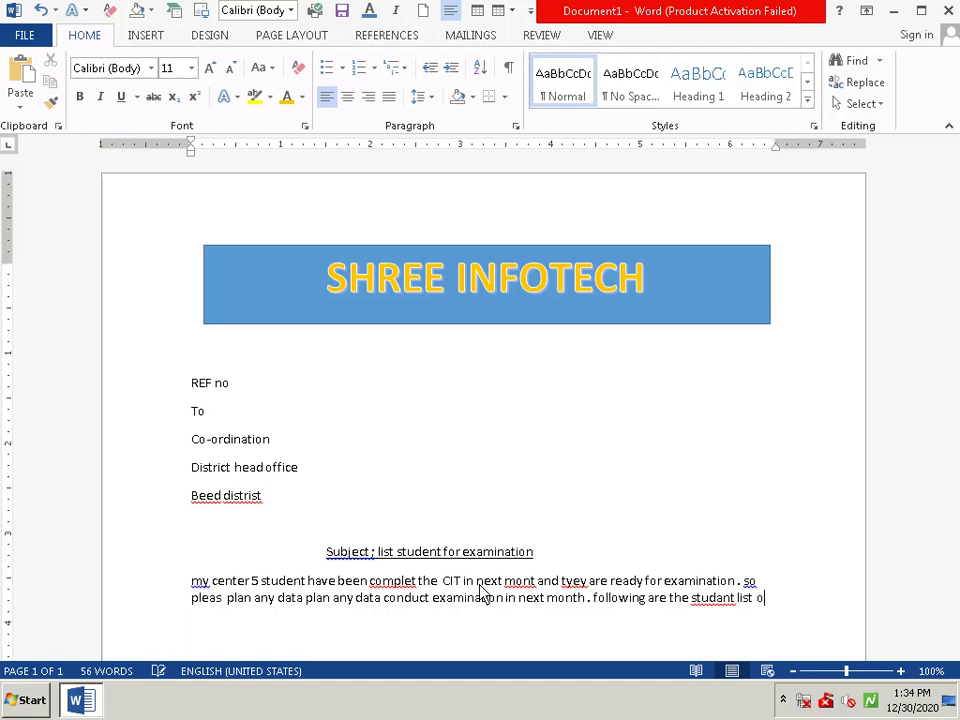
pyautogui.write('f')
pyautogui.write(' C')
pyautogui.write('I')
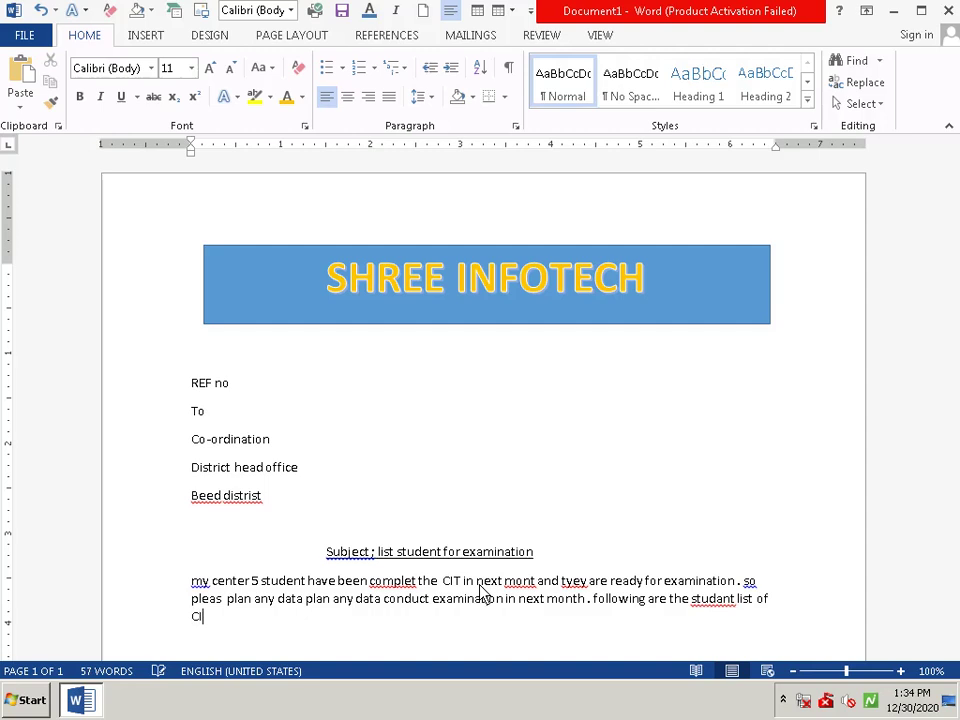
pyautogui.write('T')
# Leave a blank line under the paragraph, write 'corse', and start a new line below it
pyautogui.press('Return')
pyautogui.scroll(-3, 677, 516)
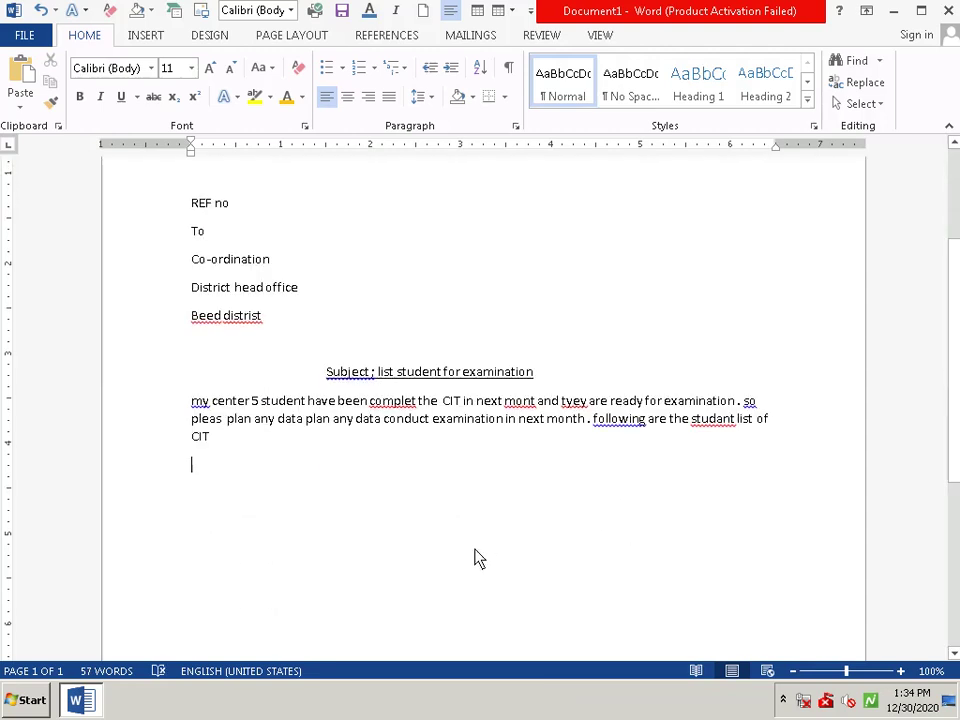
pyautogui.press('Return')
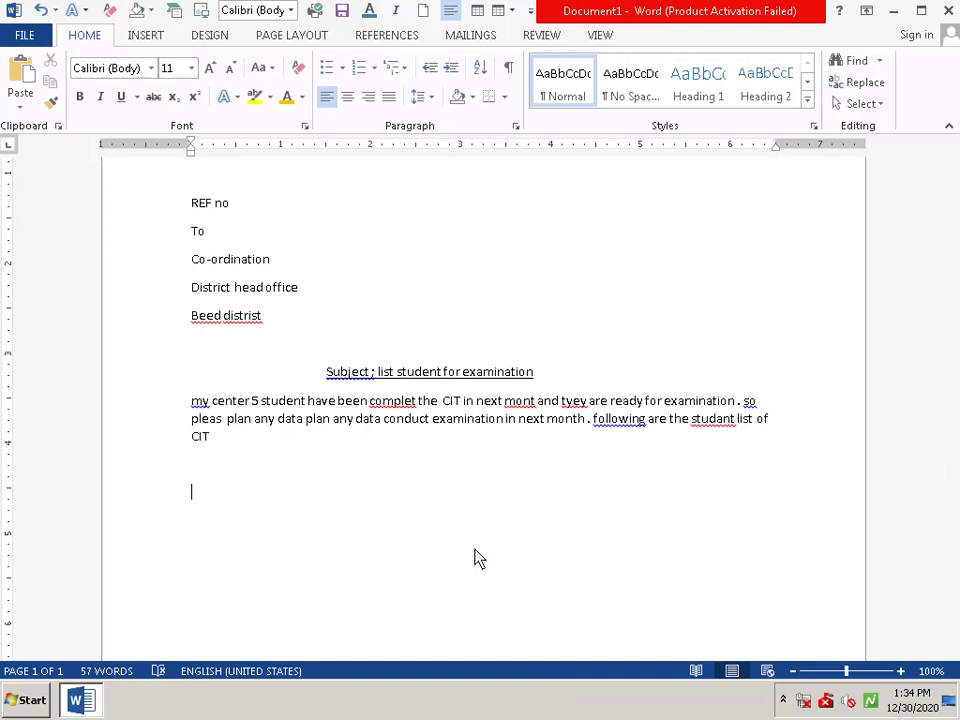
pyautogui.write('c')
pyautogui.write('or')
pyautogui.write('se')
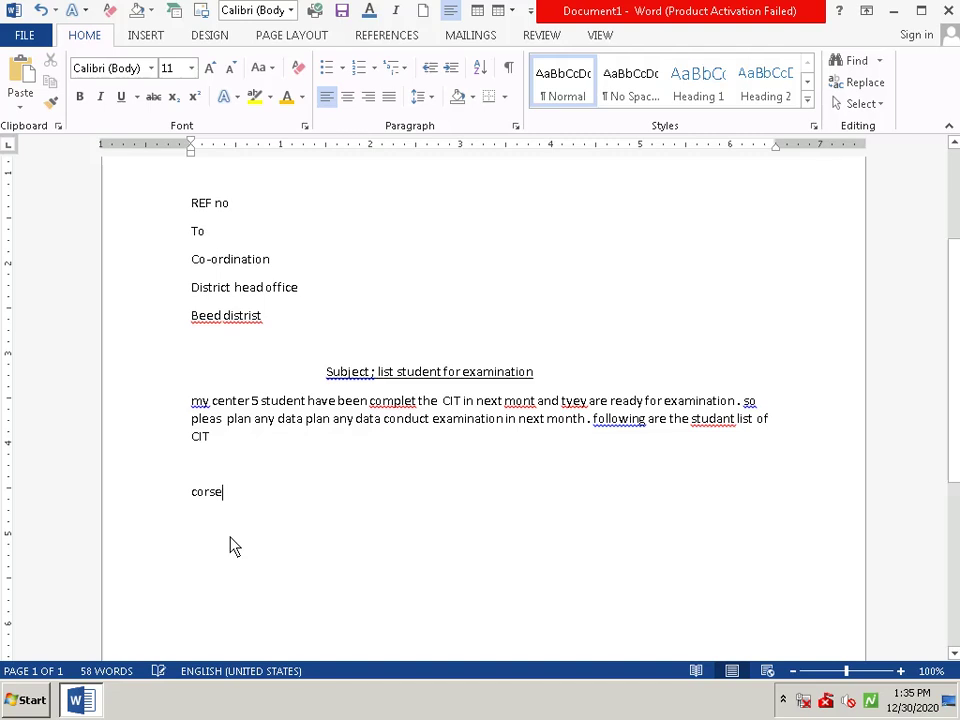
pyautogui.press('Return')
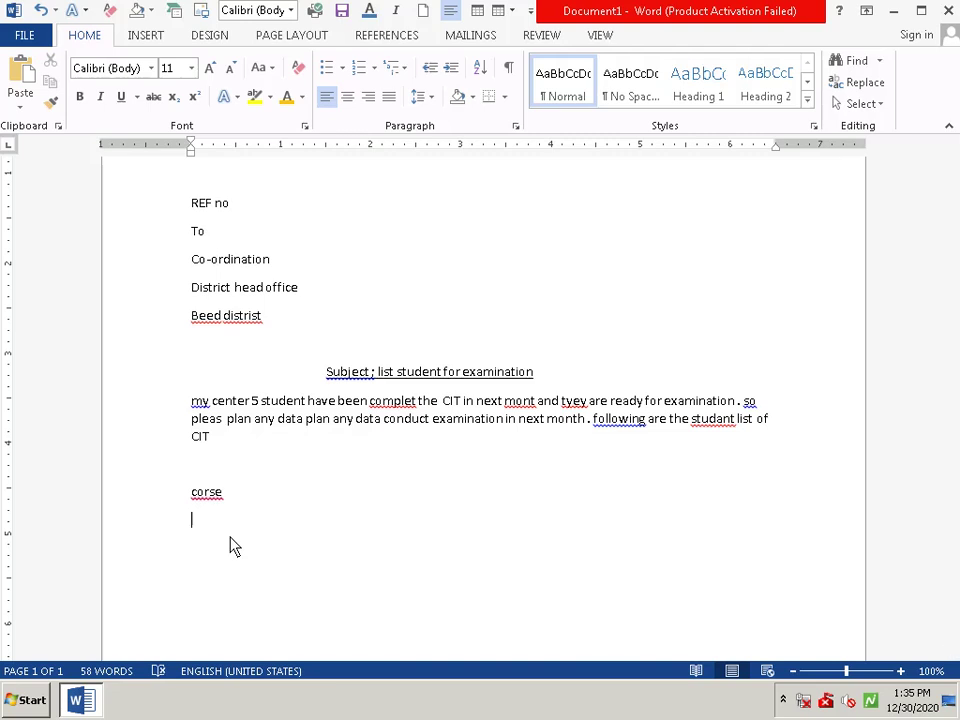
# Insert a 4-column, 4-row table below the 'corse' line using Insert Table
pyautogui.click(158, 40)
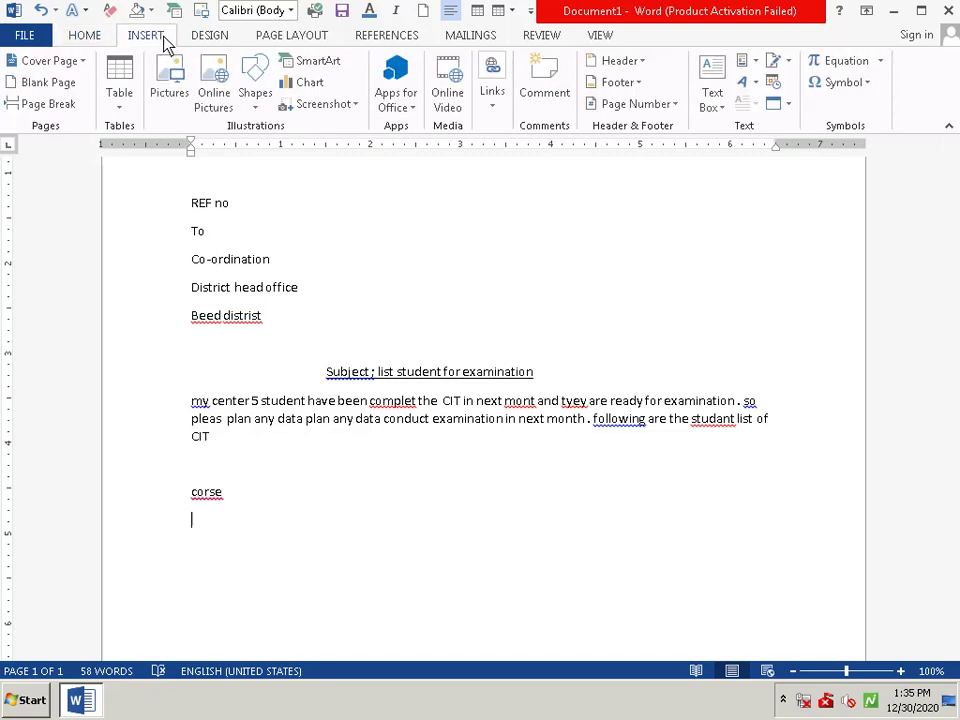
pyautogui.click(121, 80)
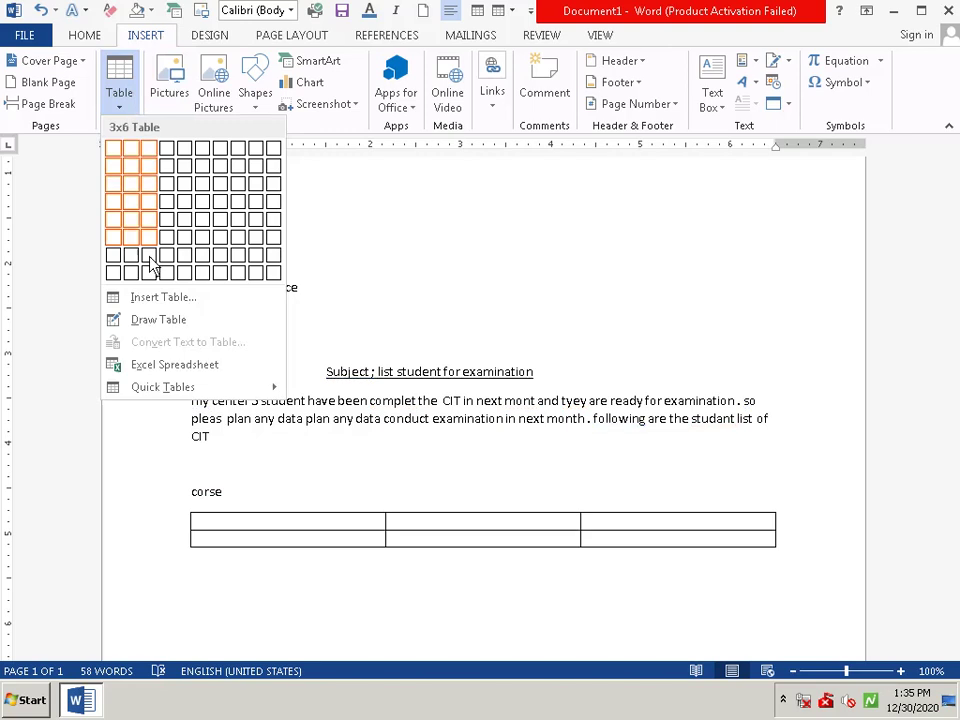
pyautogui.click(169, 302)
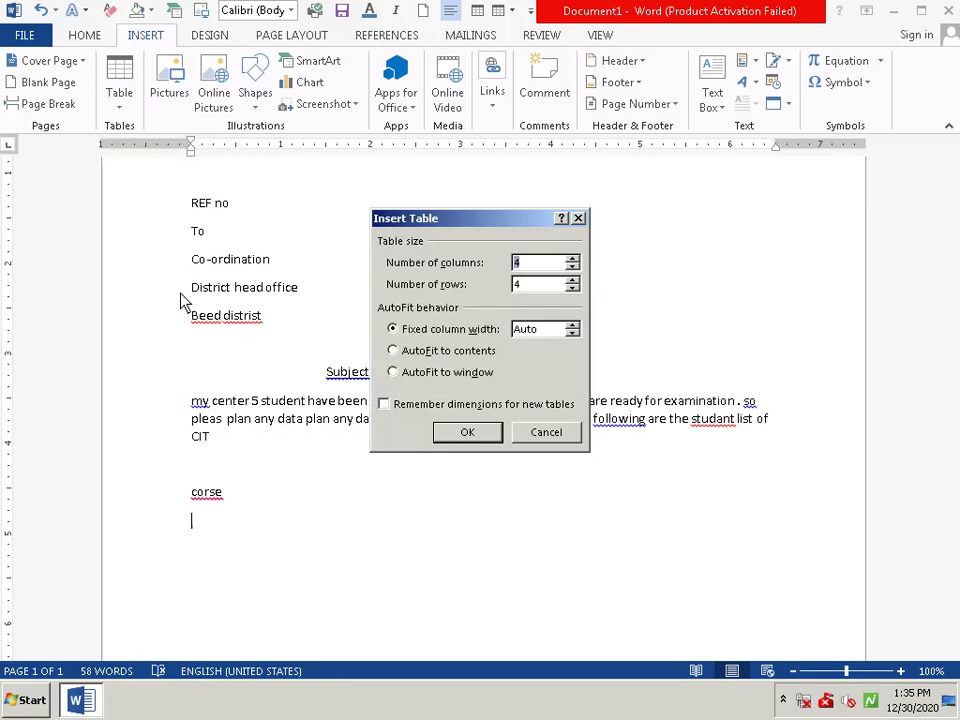
pyautogui.click(466, 432)
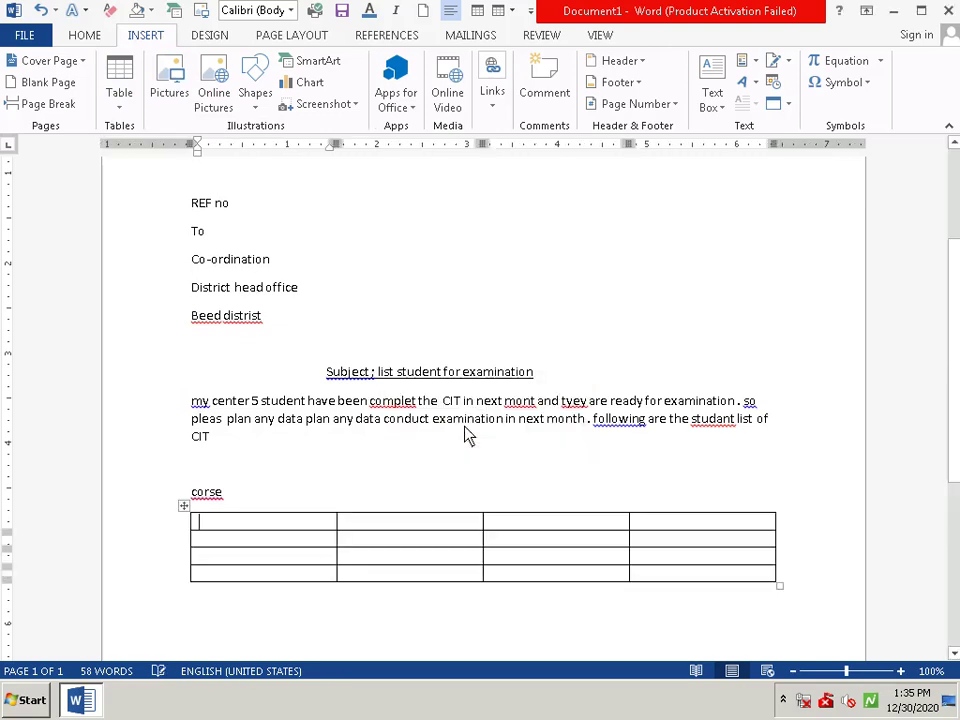
# Select the whole 4x4 table below 'corse' and remove it with Delete Table
pyautogui.rightClick(421, 566)
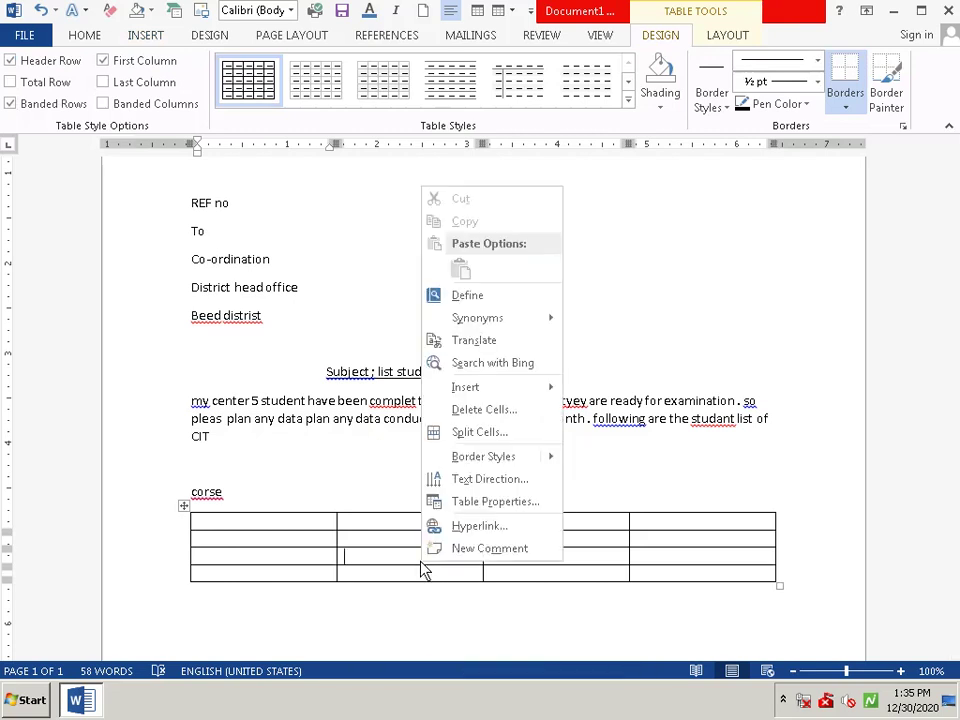
pyautogui.click(395, 562)
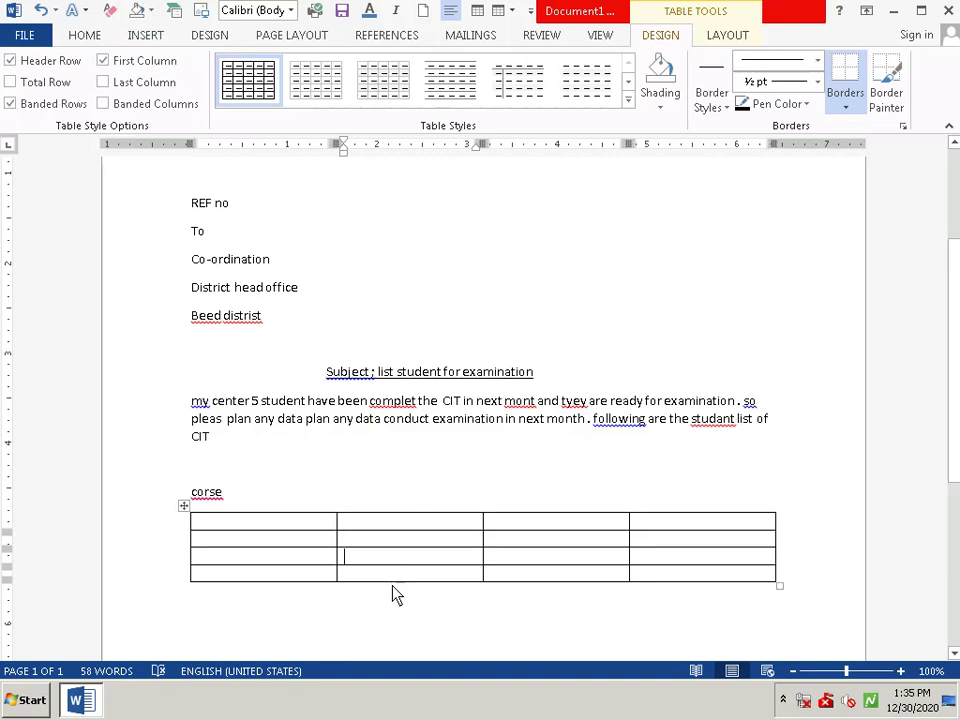
pyautogui.rightClick(188, 515)
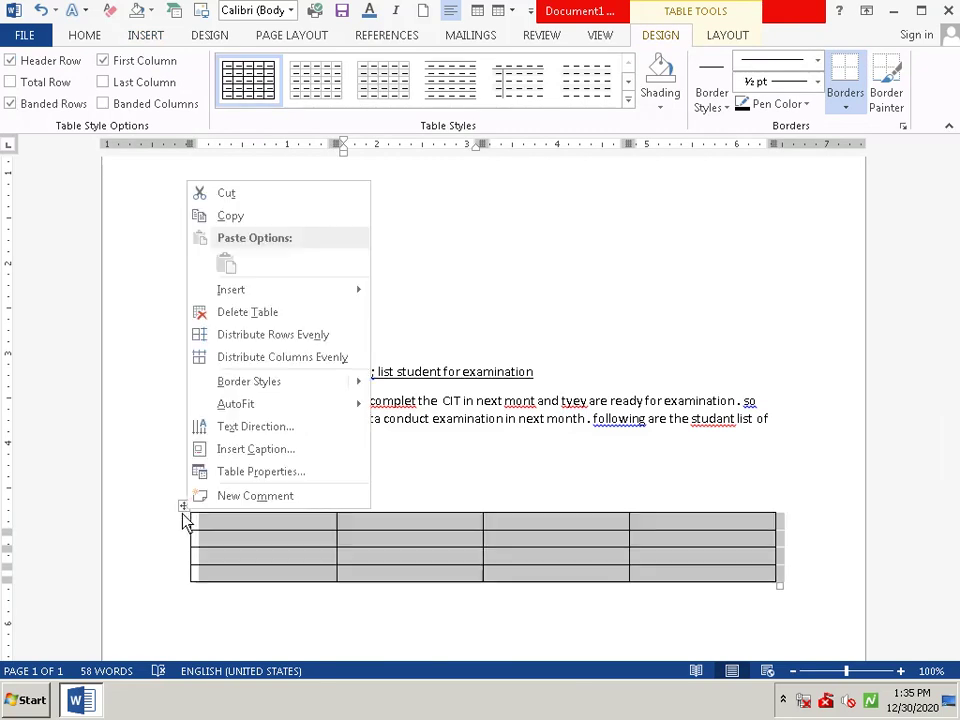
pyautogui.press('Escape')
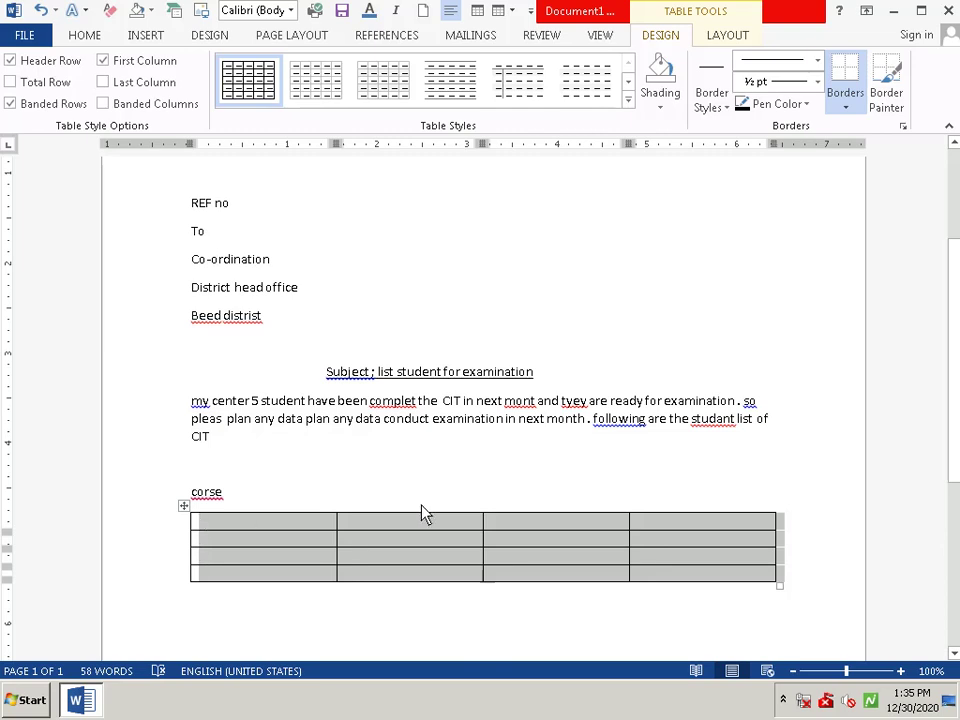
pyautogui.press('Left')
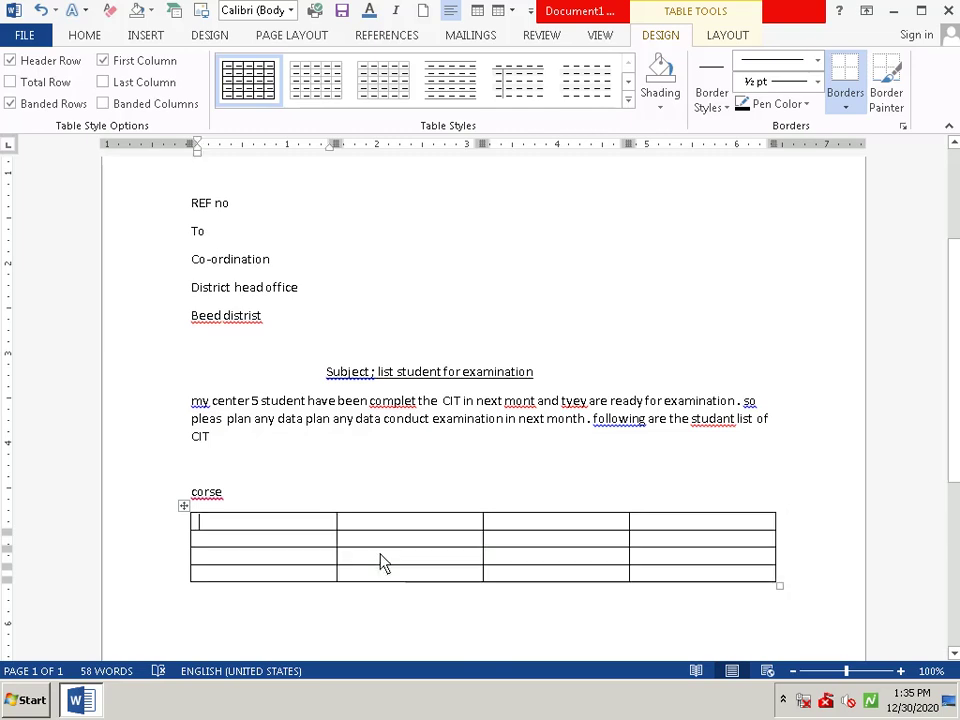
pyautogui.press('Left')
pyautogui.rightClick(338, 562)
pyautogui.press('Escape')
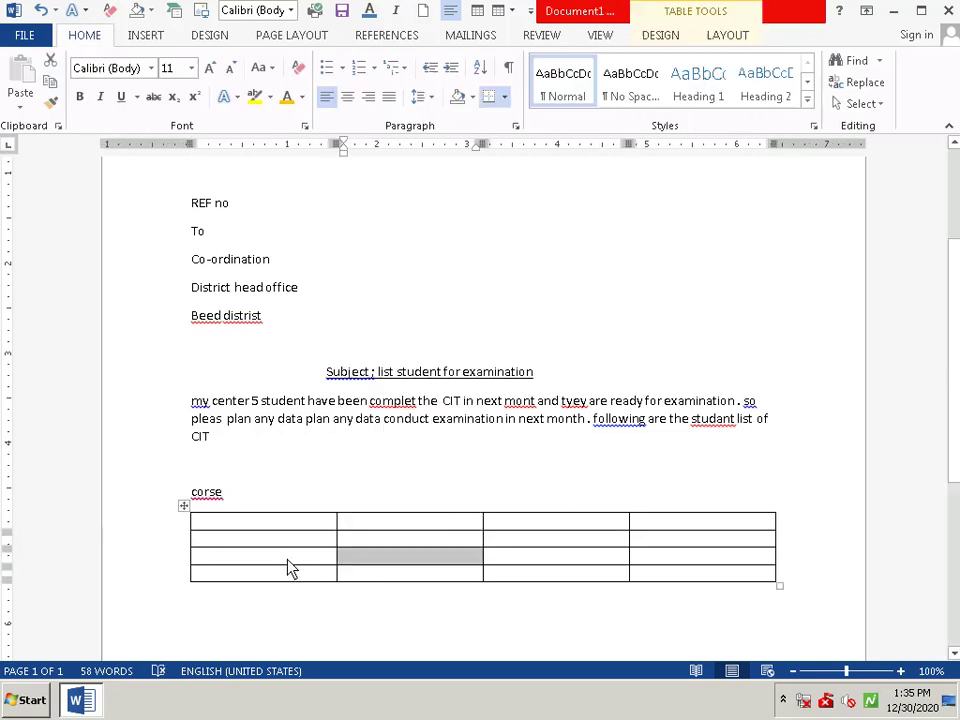
pyautogui.rightClick(281, 561)
pyautogui.press('Escape')
pyautogui.click(184, 506)
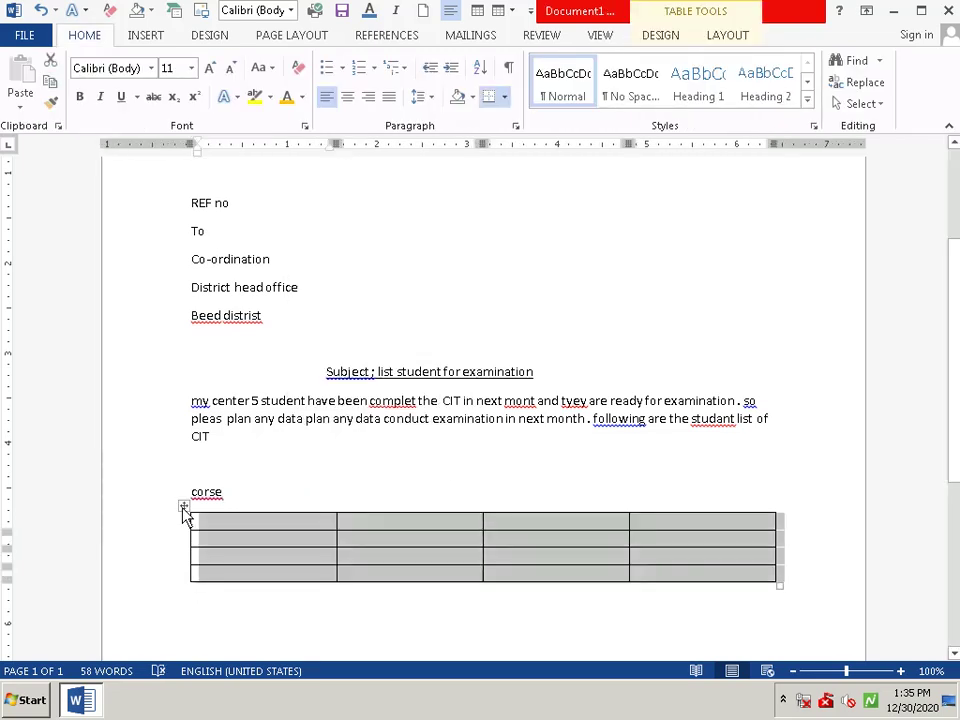
pyautogui.rightClick(193, 537)
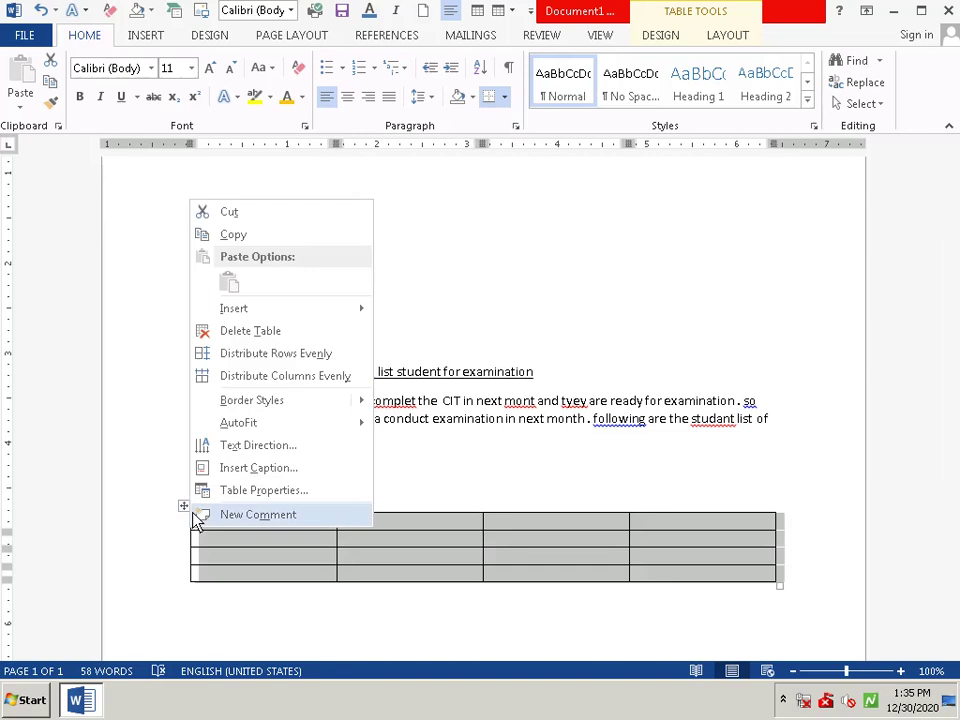
pyautogui.click(232, 211)
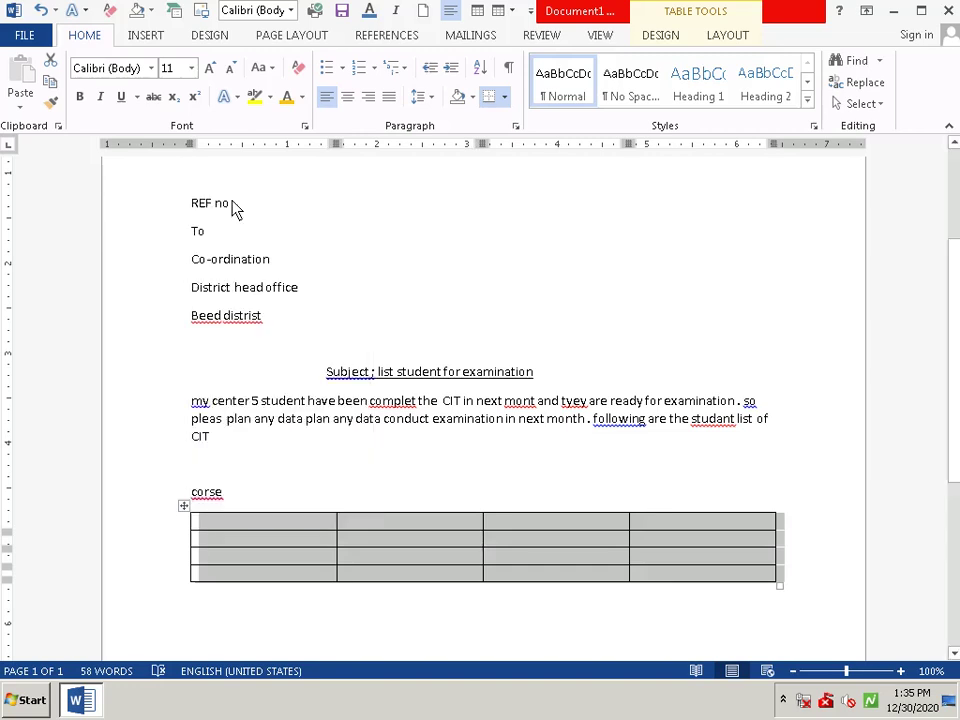
# Bring up the Insert Table dialog, set to 4 columns and 4 rows
pyautogui.click(143, 38)
pyautogui.click(119, 88)
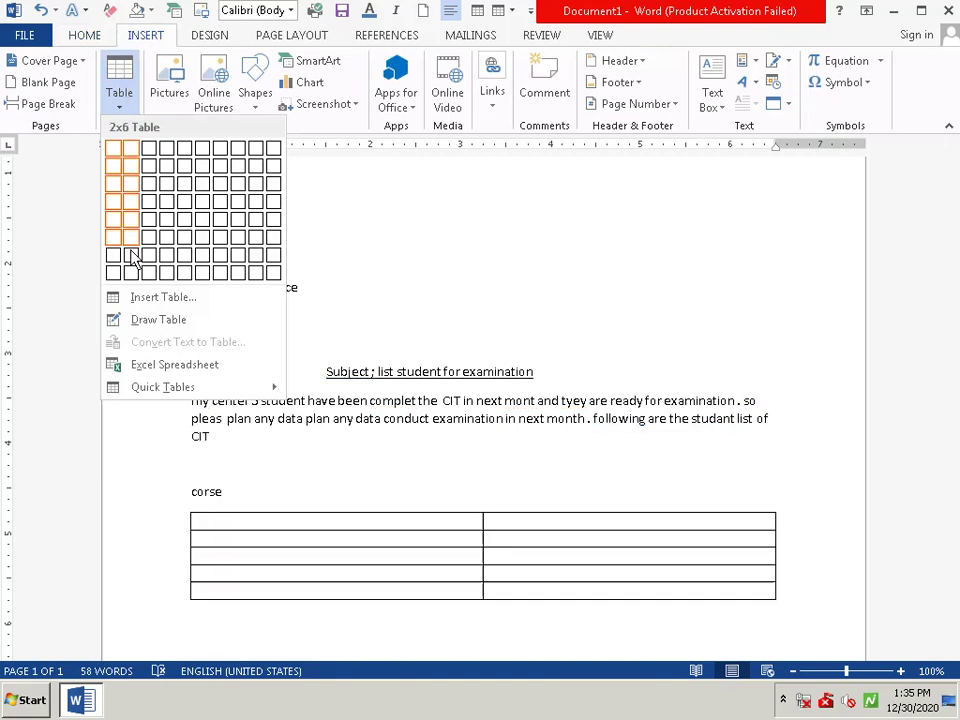
pyautogui.click(145, 299)
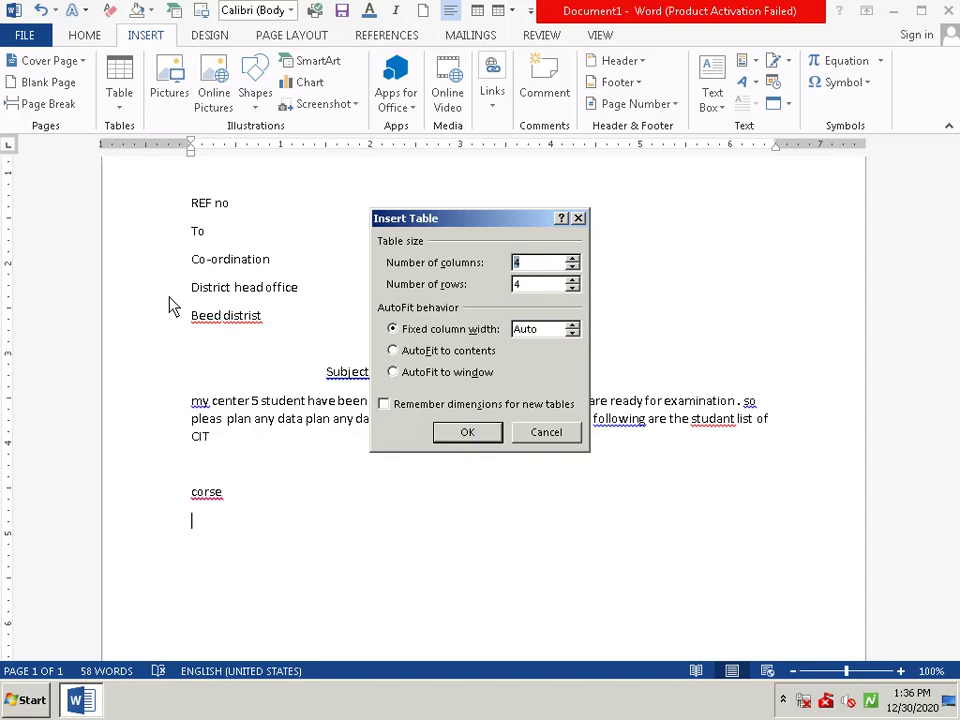
# Insert a 4-column, 7-row table below the 'corse' line
pyautogui.click(572, 289)
pyautogui.press('BackSpace')
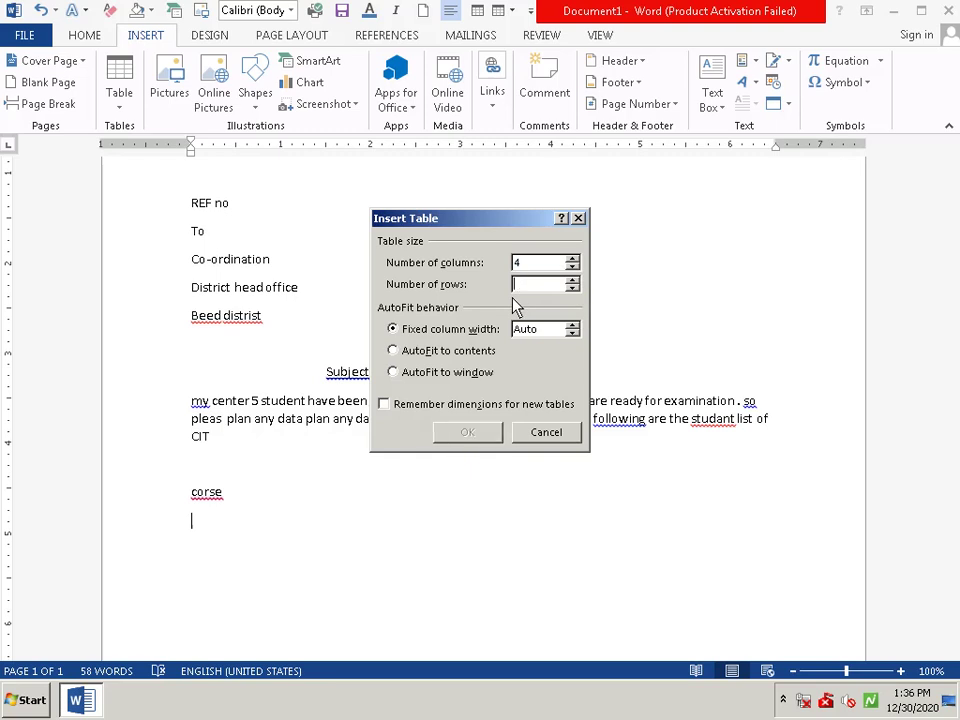
pyautogui.write('7')
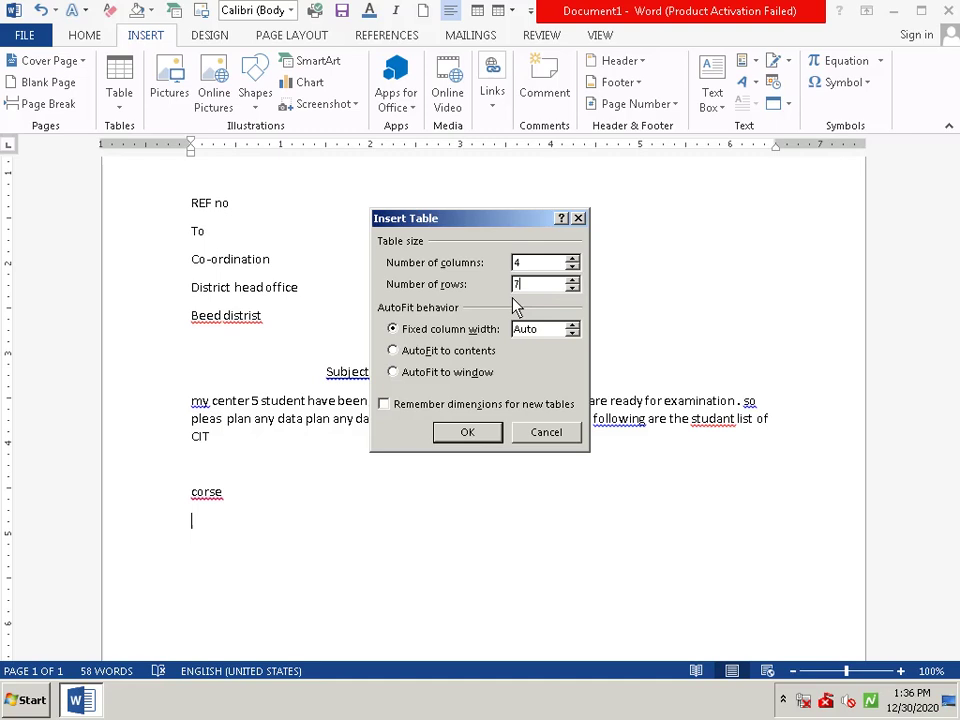
pyautogui.click(484, 440)
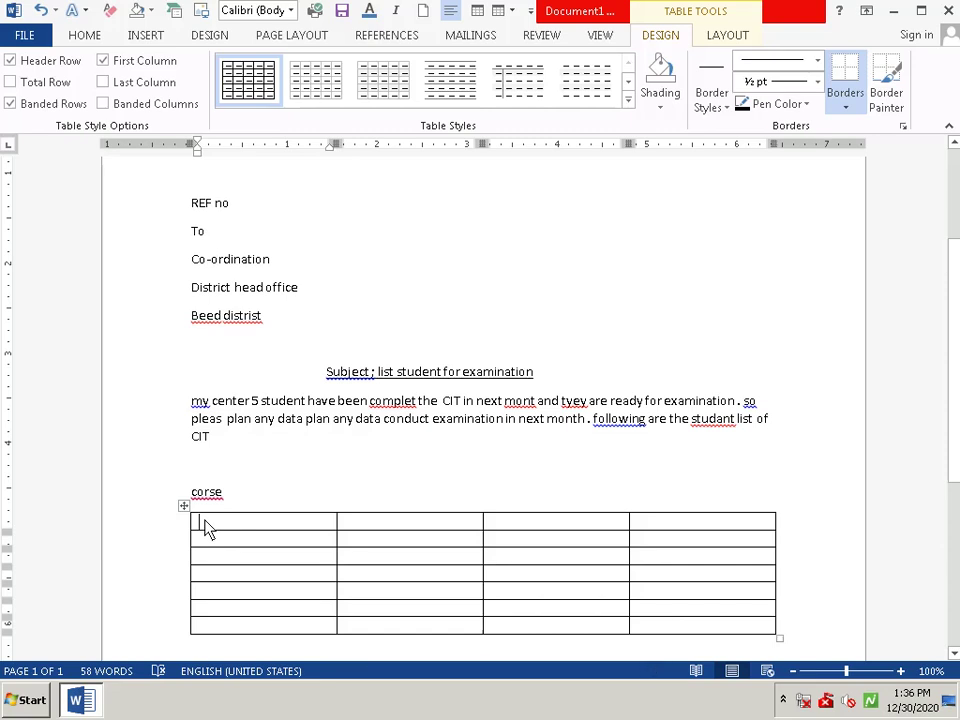
# Type 'serial. no' and 'reg no' into the first two header cells
pyautogui.write('s')
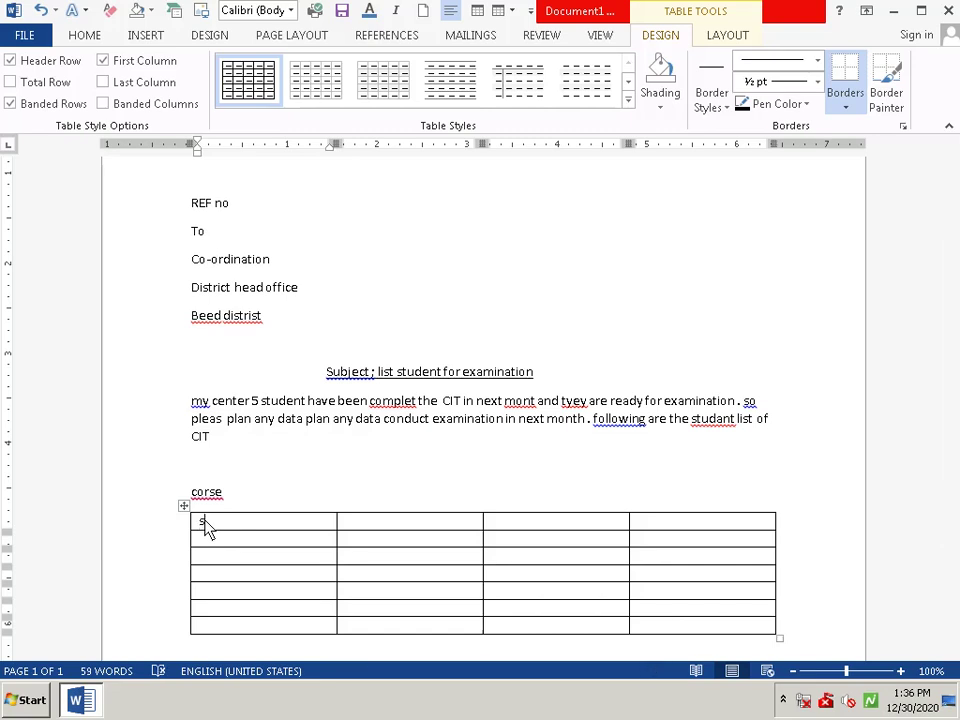
pyautogui.write('e')
pyautogui.write('r')
pyautogui.write('ia')
pyautogui.write('l')
pyautogui.write('.')
pyautogui.write(' n')
pyautogui.write('o')
pyautogui.press('Tab')
pyautogui.write('re')
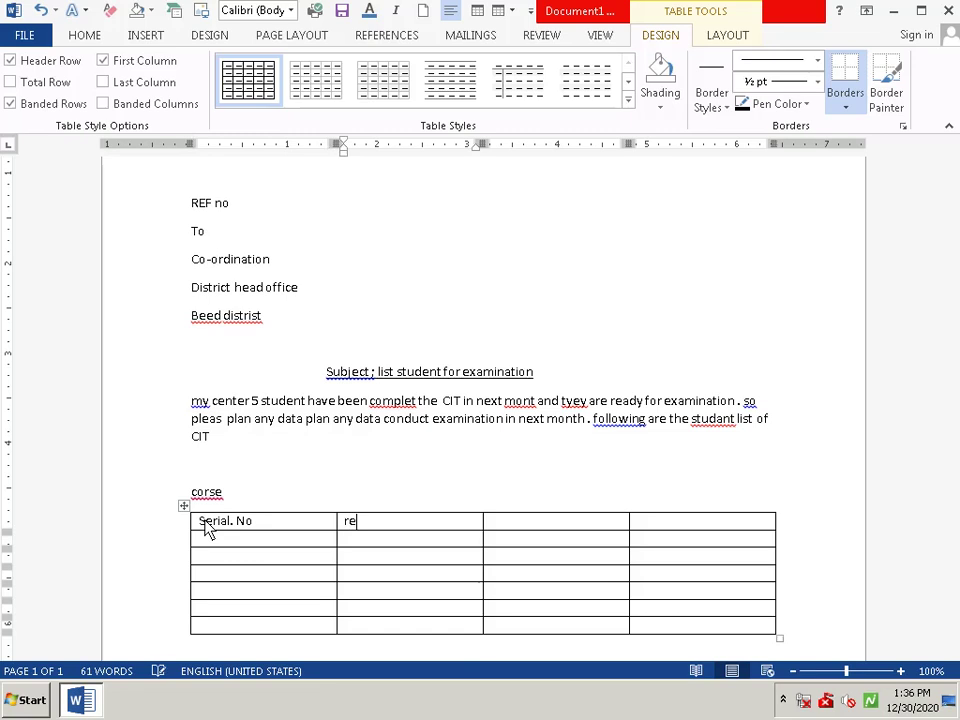
pyautogui.write('g ')
pyautogui.write('no')
pyautogui.press('Tab')
pyautogui.press('Tab')
pyautogui.press('Tab')
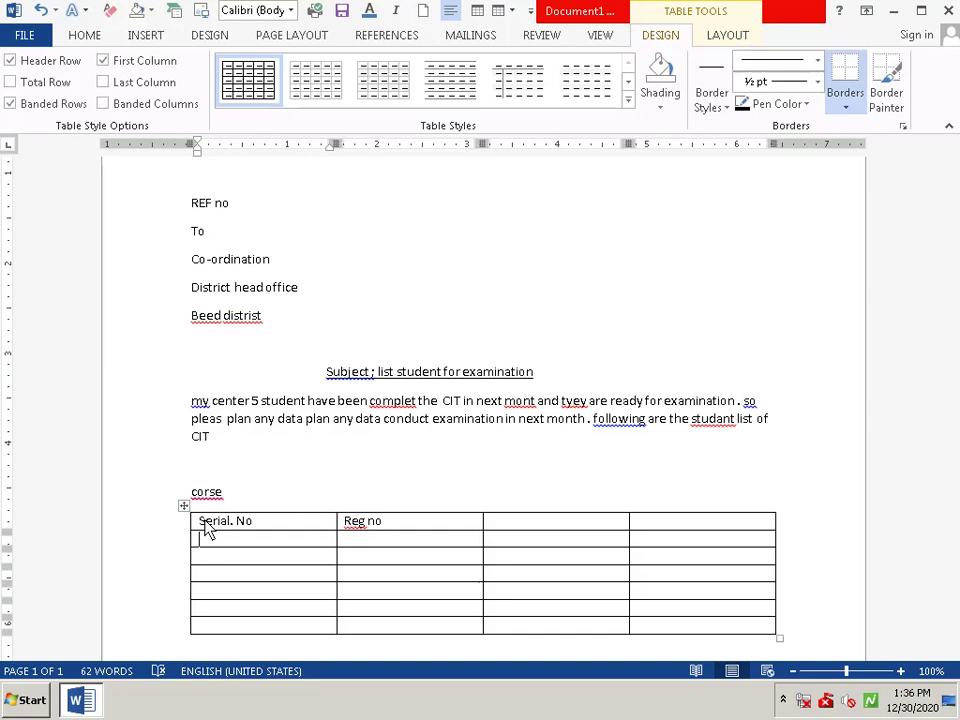
pyautogui.press('Up')
pyautogui.press('Right')
pyautogui.press('Right')
pyautogui.press('Right')
pyautogui.press('Right')
pyautogui.press('Right')
pyautogui.press('Right')
pyautogui.press('Right')
pyautogui.press('Right')
pyautogui.press('Right')
pyautogui.press('Right')
pyautogui.press('Down')
pyautogui.press('Tab')
pyautogui.press('Tab')
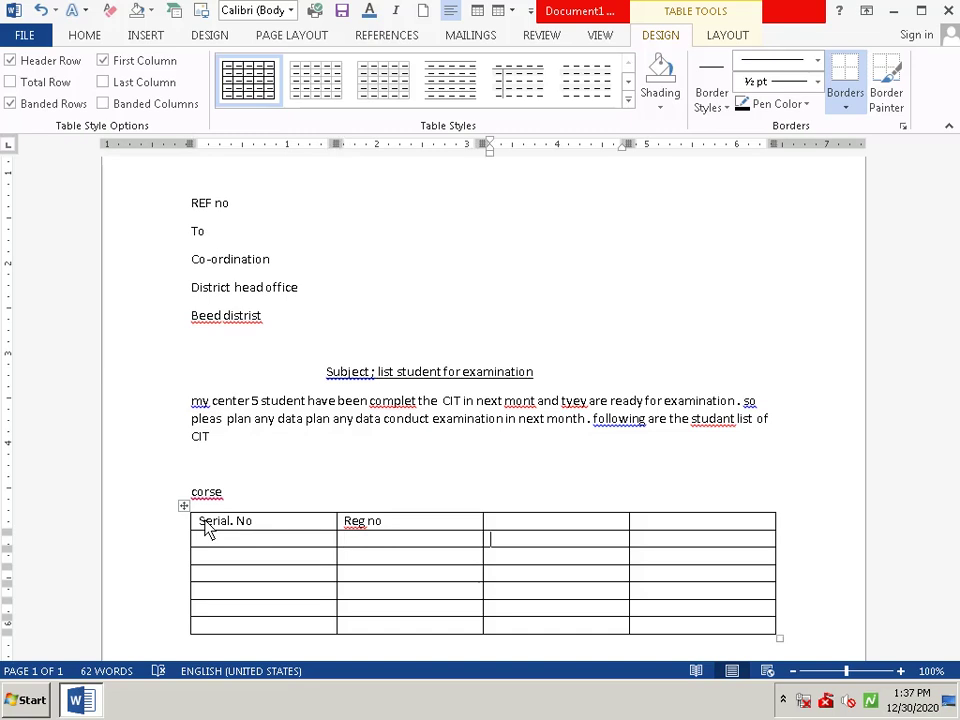
# Enter 'studant name' and 'coure' in the third and fourth header cells
pyautogui.press('Up')
pyautogui.write('stu')
pyautogui.write('da')
pyautogui.write('nt ')
pyautogui.write('name')
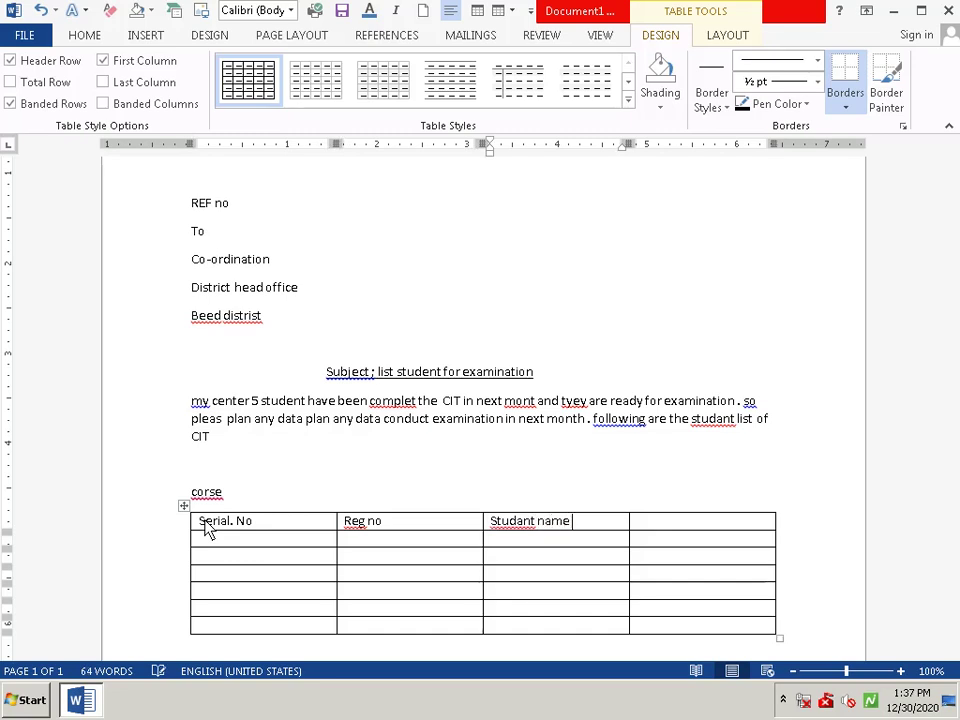
pyautogui.press('Tab')
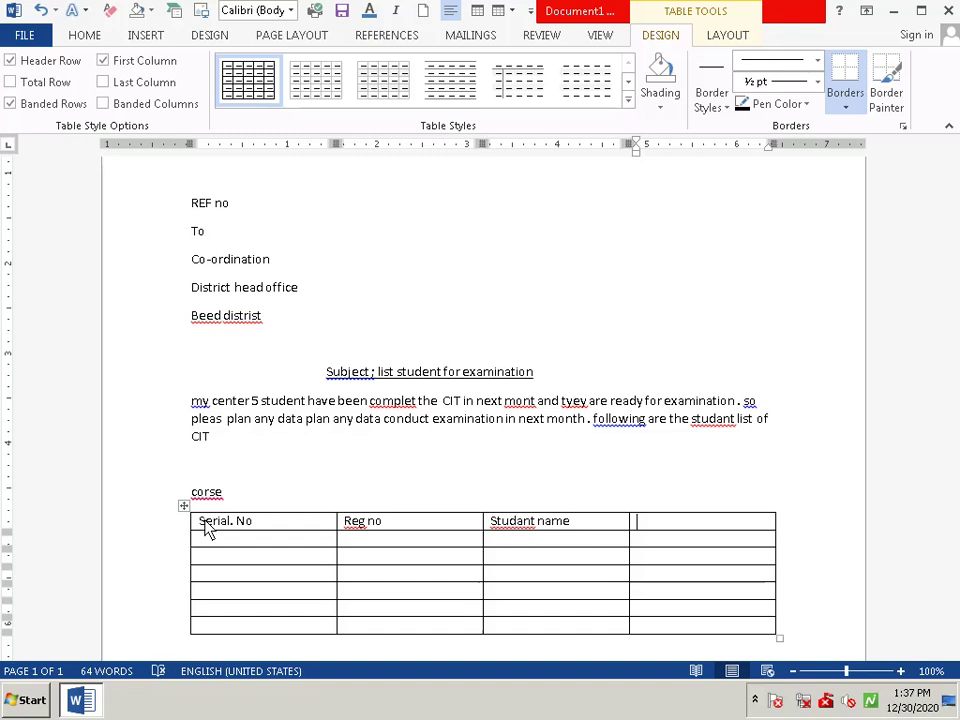
pyautogui.write('co')
pyautogui.write('u')
pyautogui.write('re')
pyautogui.press('Down')
pyautogui.press('Left')
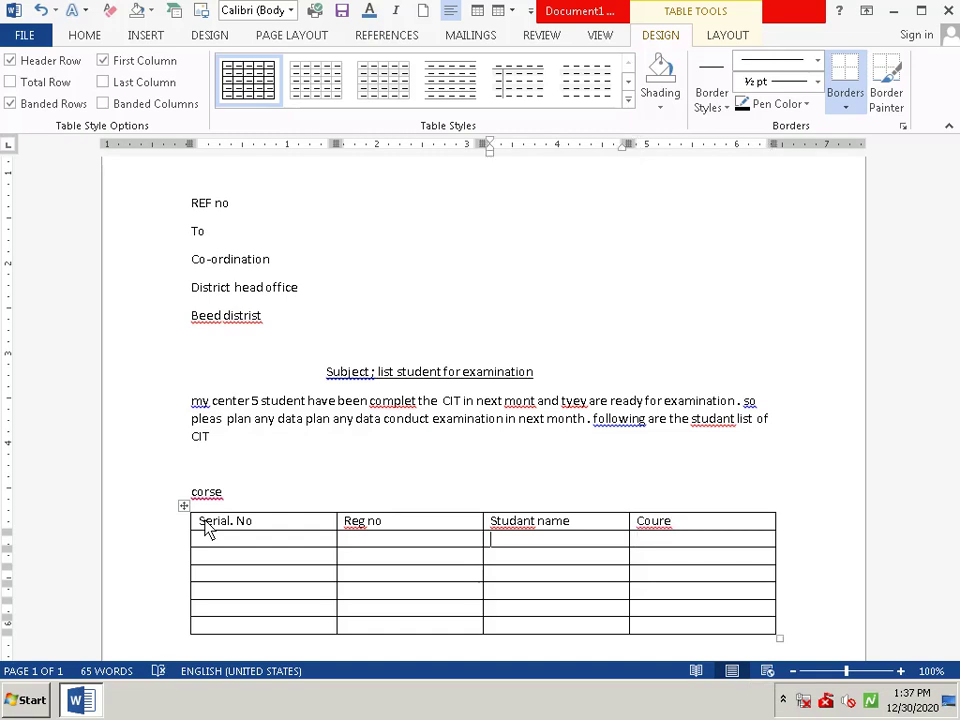
pyautogui.press('Left')
pyautogui.press('Left')
# Number the Serial. No column 1 through 6
pyautogui.write('1')
pyautogui.press('Down')
pyautogui.write('2')
pyautogui.press('Down')
pyautogui.write('3')
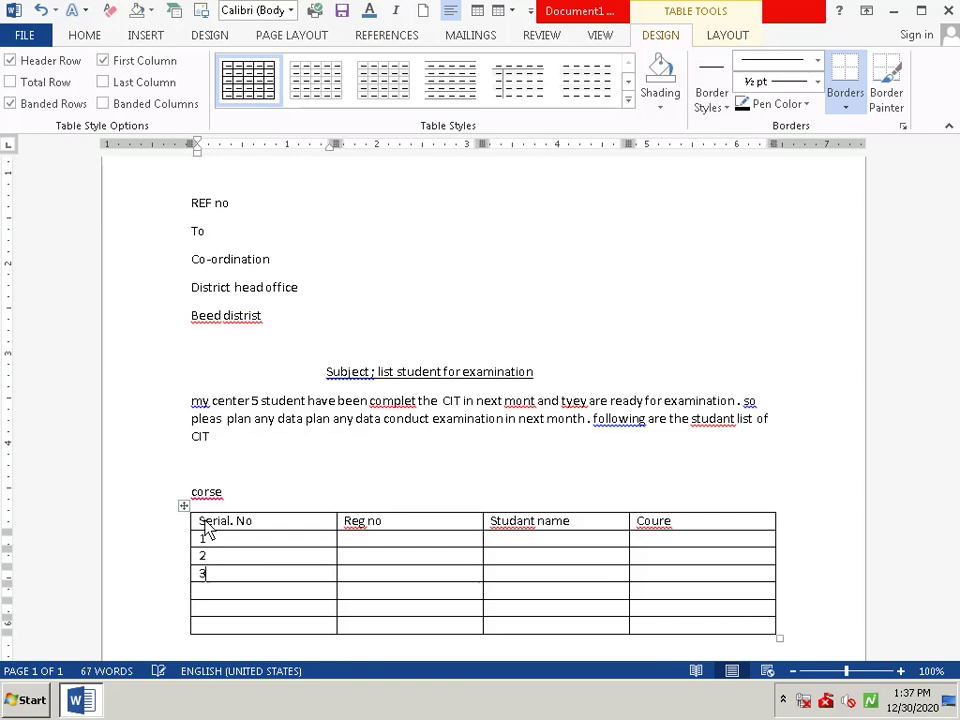
pyautogui.press('Down')
pyautogui.write('4')
pyautogui.press('Down')
pyautogui.write('5')
pyautogui.press('Down')
pyautogui.write('6')
pyautogui.press('Up')
pyautogui.press('Up')
pyautogui.press('Up')
pyautogui.press('Up')
# Fill the Reg no column with SICIT001, SICIT002, SICIT003, CICIT004 and SICIT005
pyautogui.press('Tab')
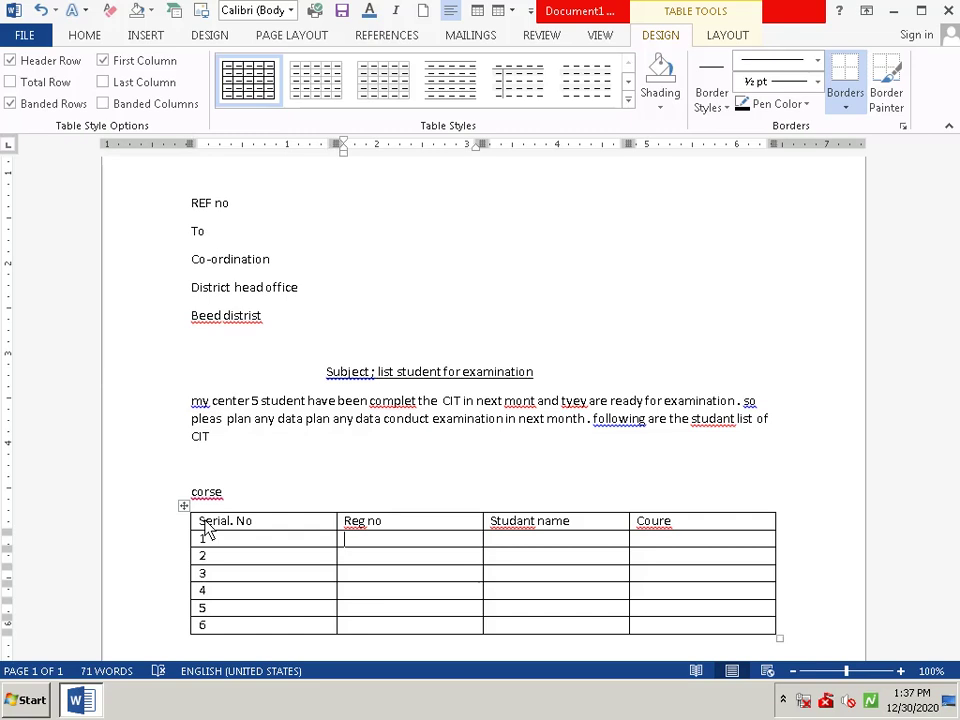
pyautogui.write('S')
pyautogui.write('IC')
pyautogui.write('IT')
pyautogui.write('0')
pyautogui.write('01')
pyautogui.press('Down')
pyautogui.write('S')
pyautogui.write('ICIT')
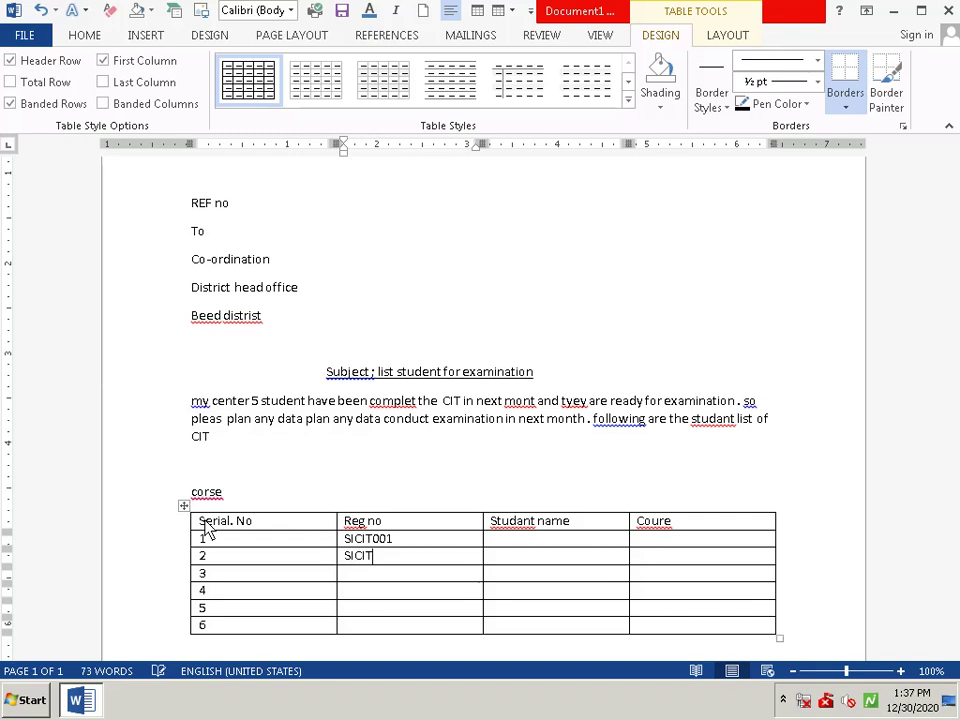
pyautogui.write('00')
pyautogui.write('2')
pyautogui.write('0')
pyautogui.press('BackSpace')
pyautogui.press('Down')
pyautogui.write('S')
pyautogui.write('ICI')
pyautogui.write('T')
pyautogui.write('00')
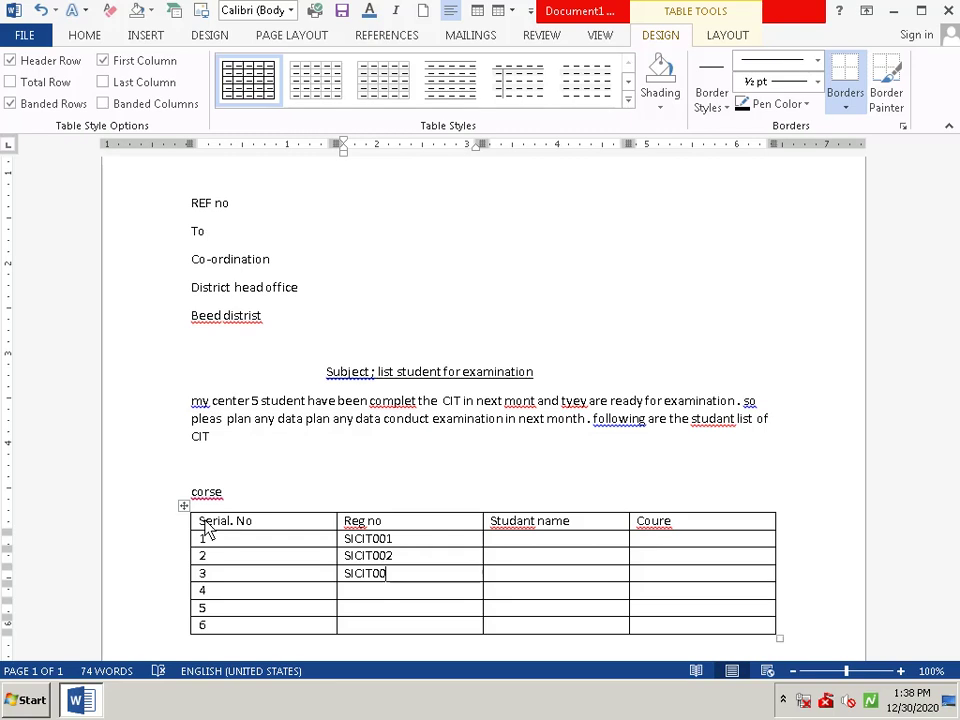
pyautogui.write('3')
pyautogui.press('Down')
pyautogui.write('C')
pyautogui.write('ICIT')
pyautogui.write('00')
pyautogui.write('4')
pyautogui.press('Down')
pyautogui.write('S')
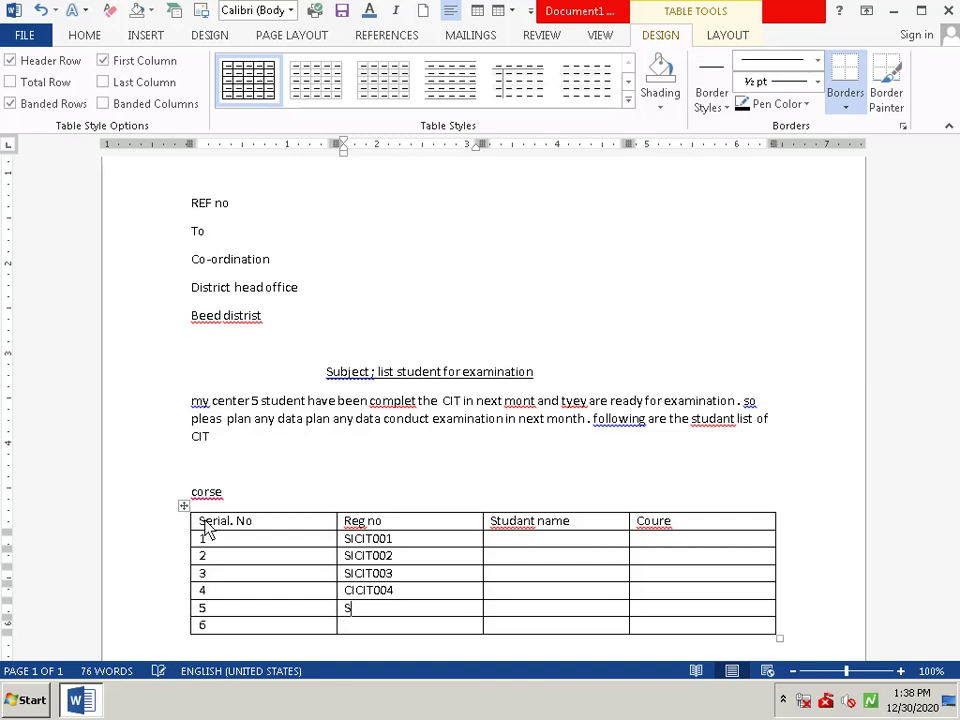
pyautogui.write('I')
pyautogui.write('CIT')
pyautogui.write('005')
# Replace CICIT004 with SICIT004, shifting cells left, and enter SICIT006 in row 6
pyautogui.click(347, 594)
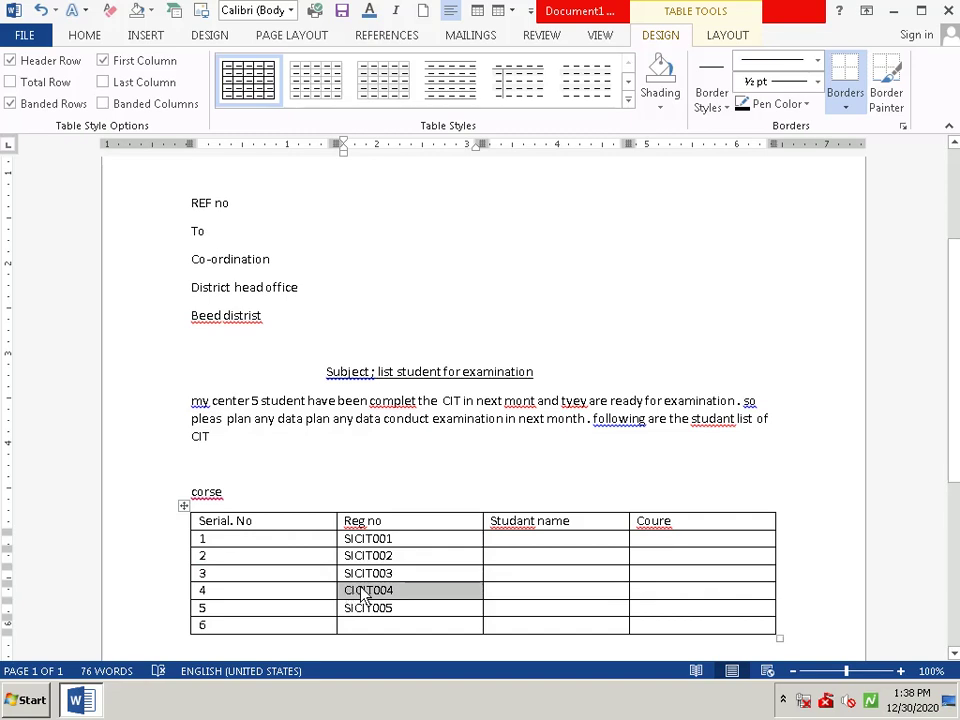
pyautogui.press('BackSpace')
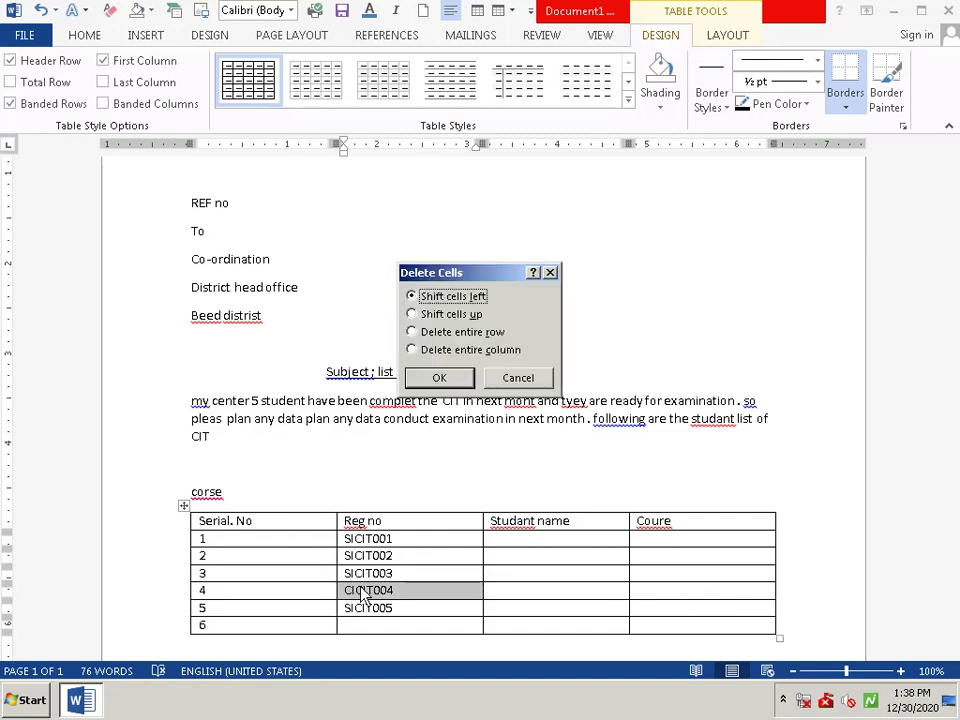
pyautogui.click(440, 378)
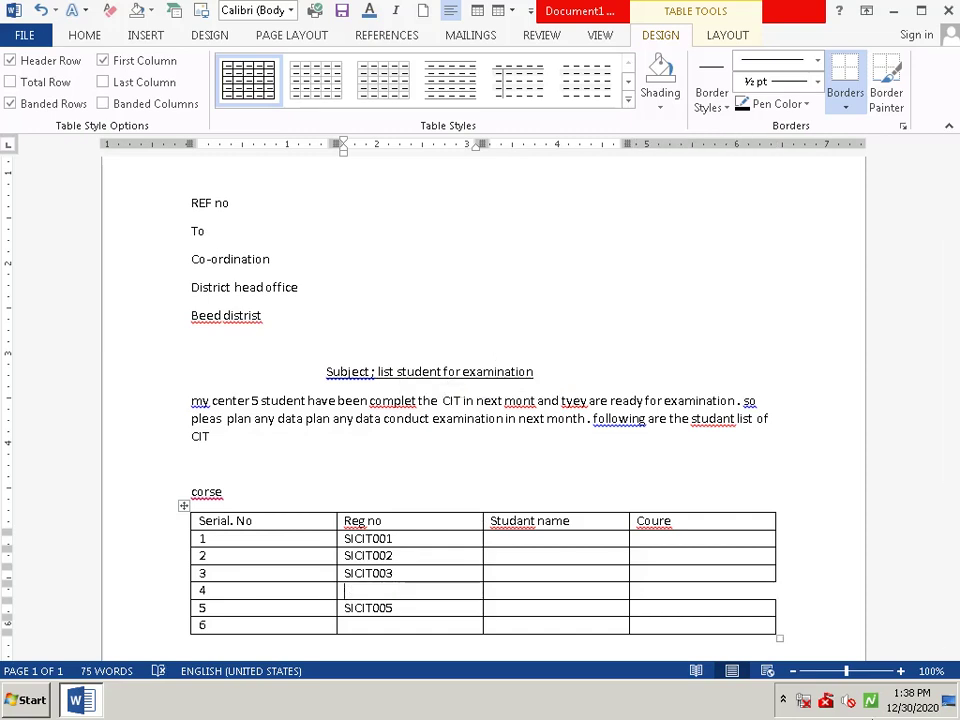
pyautogui.write('S')
pyautogui.write('I')
pyautogui.write('CIT')
pyautogui.write('004')
pyautogui.click(393, 607)
pyautogui.click(344, 625)
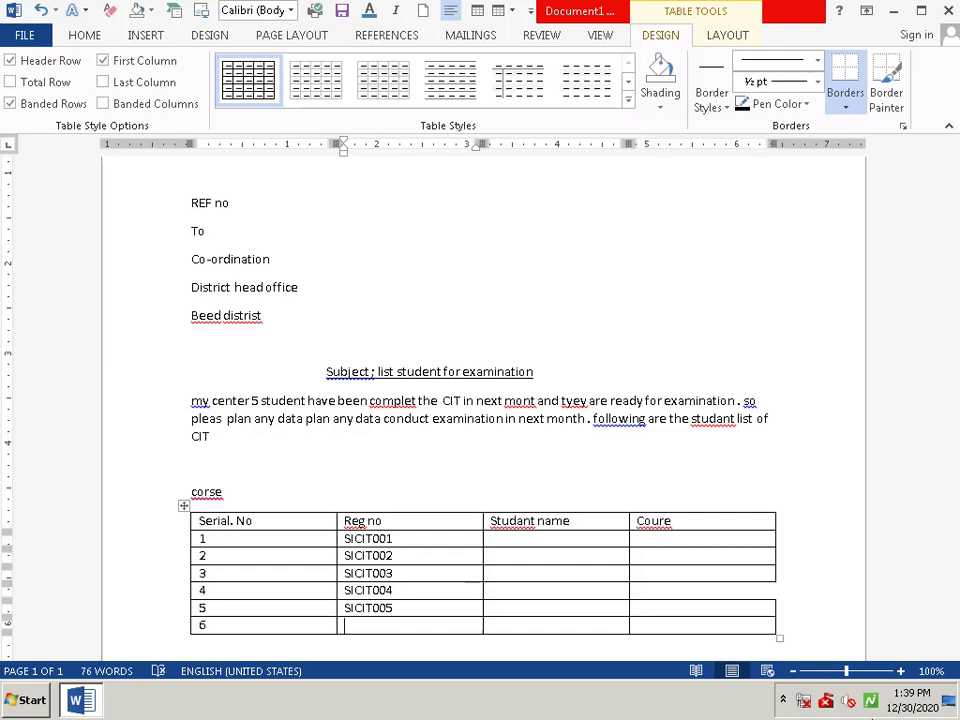
pyautogui.write('S')
pyautogui.write('ICI')
pyautogui.write('T00')
pyautogui.write('6')
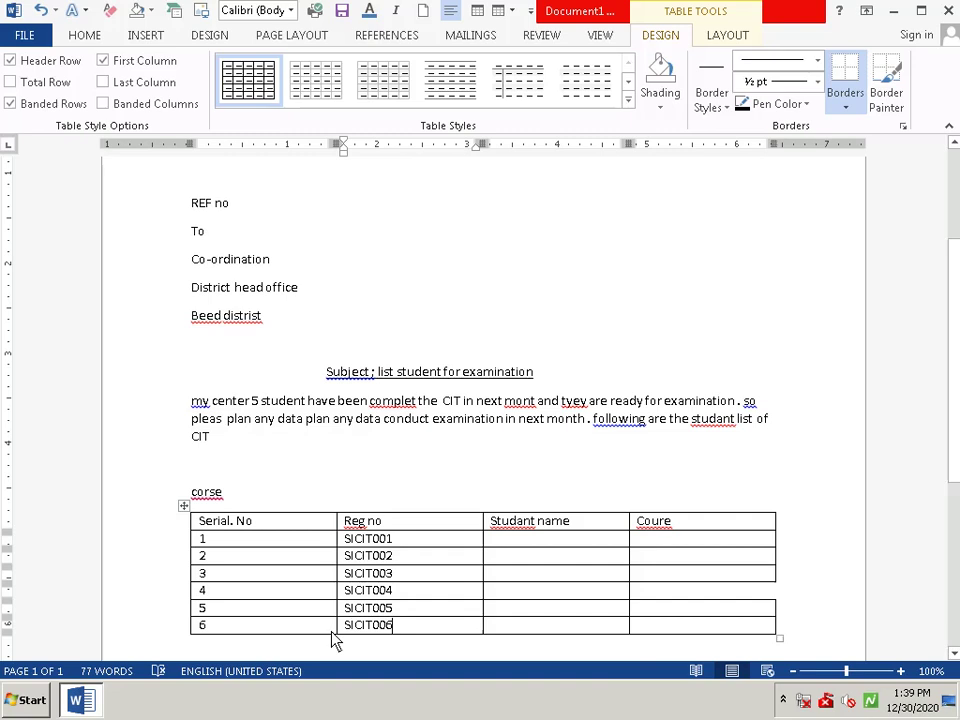
# Enter the first three students' full names, correcting the second student's misspelled surname
pyautogui.click(493, 545)
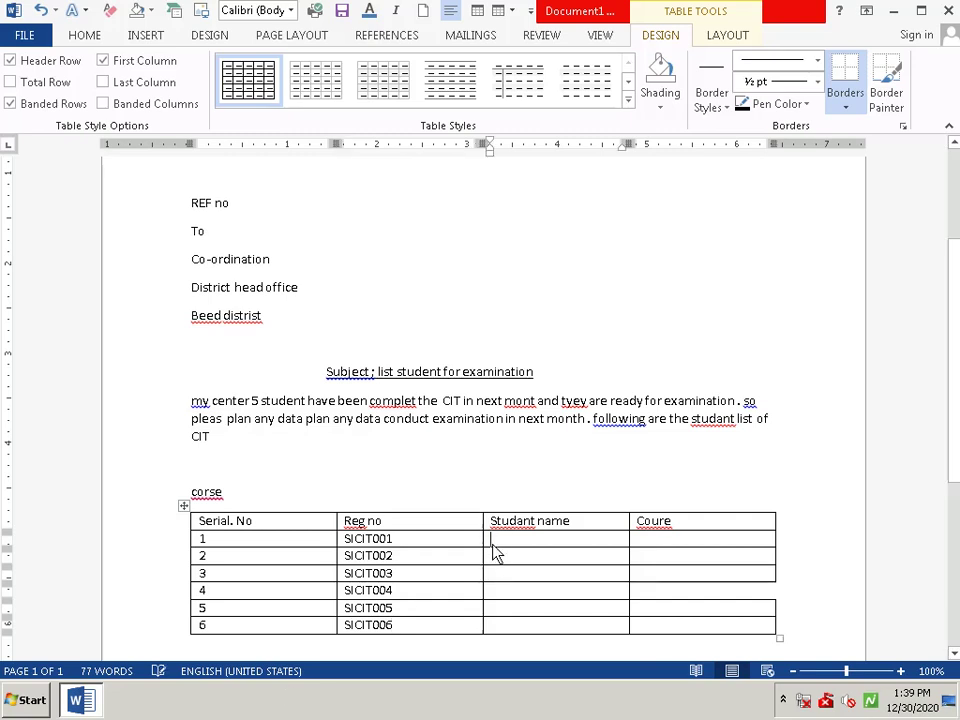
pyautogui.write('A')
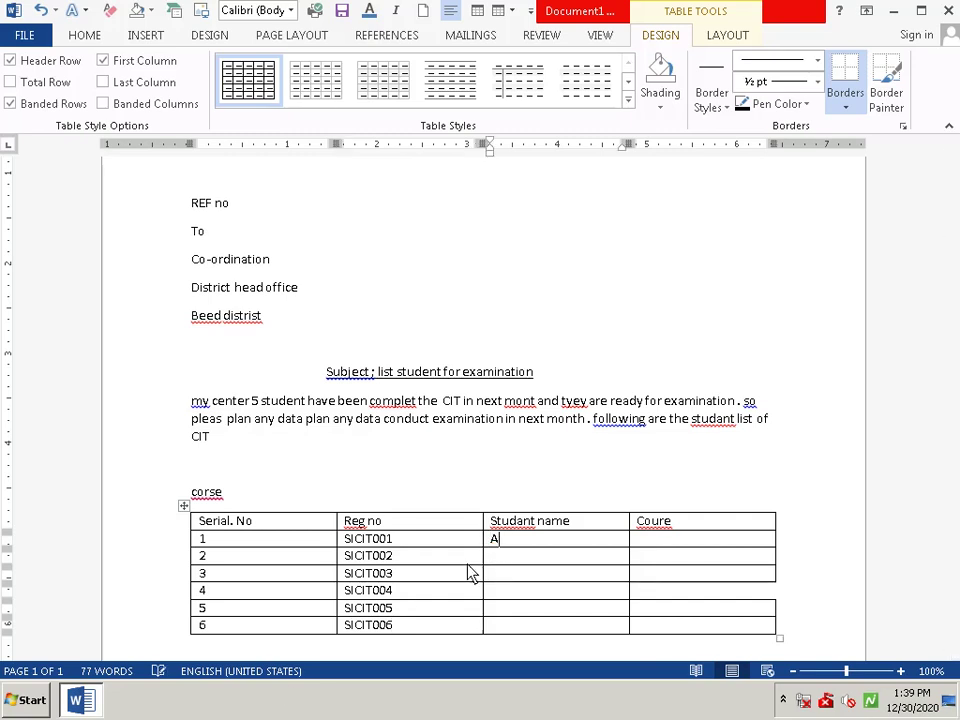
pyautogui.write('MIT')
pyautogui.press('BackSpace')
pyautogui.press('BackSpace')
pyautogui.press('BackSpace')
pyautogui.press('BackSpace')
pyautogui.write('ami')
pyautogui.write(' jara')
pyautogui.write('n')
pyautogui.write('ge')
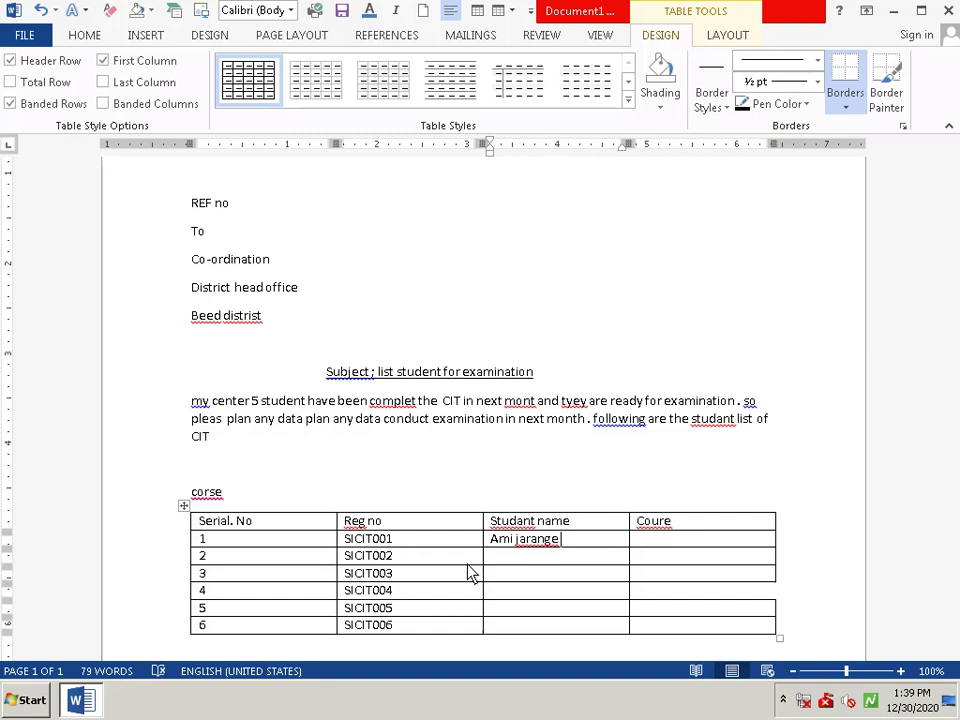
pyautogui.press('Down')
pyautogui.write('a')
pyautogui.write('ks')
pyautogui.write('hay ')
pyautogui.write('g')
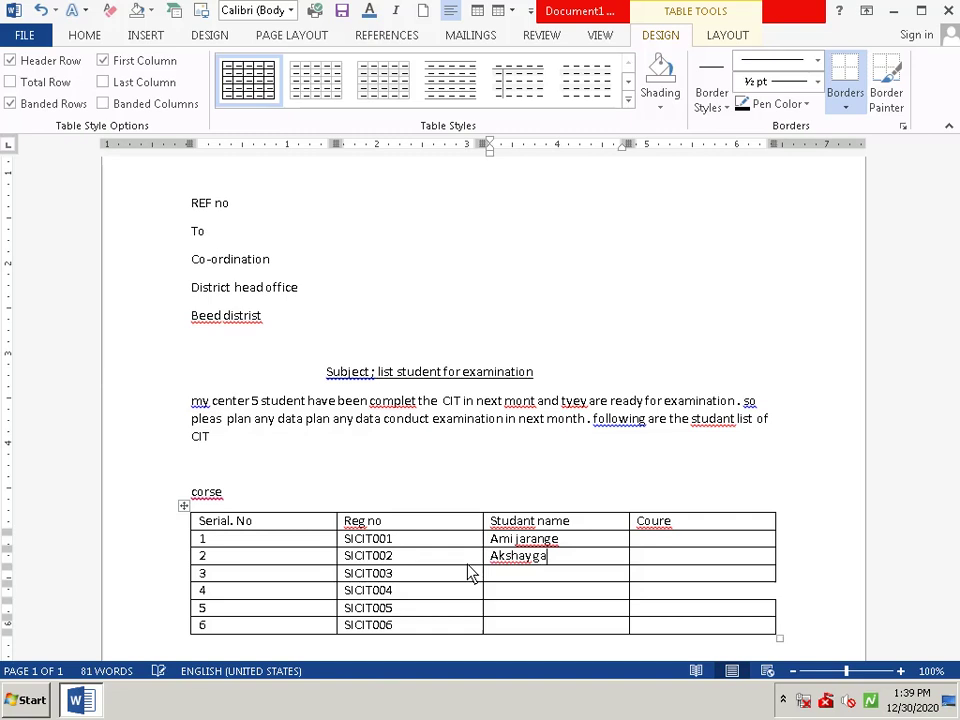
pyautogui.write('a')
pyautogui.write('r')
pyautogui.write('ange')
pyautogui.press('BackSpace')
pyautogui.press('BackSpace')
pyautogui.press('BackSpace')
pyautogui.press('BackSpace')
pyautogui.press('BackSpace')
pyautogui.press('BackSpace')
pyautogui.press('BackSpace')
pyautogui.write('jar')
pyautogui.write('ang')
pyautogui.write('e')
pyautogui.press('Down')
pyautogui.write('adi')
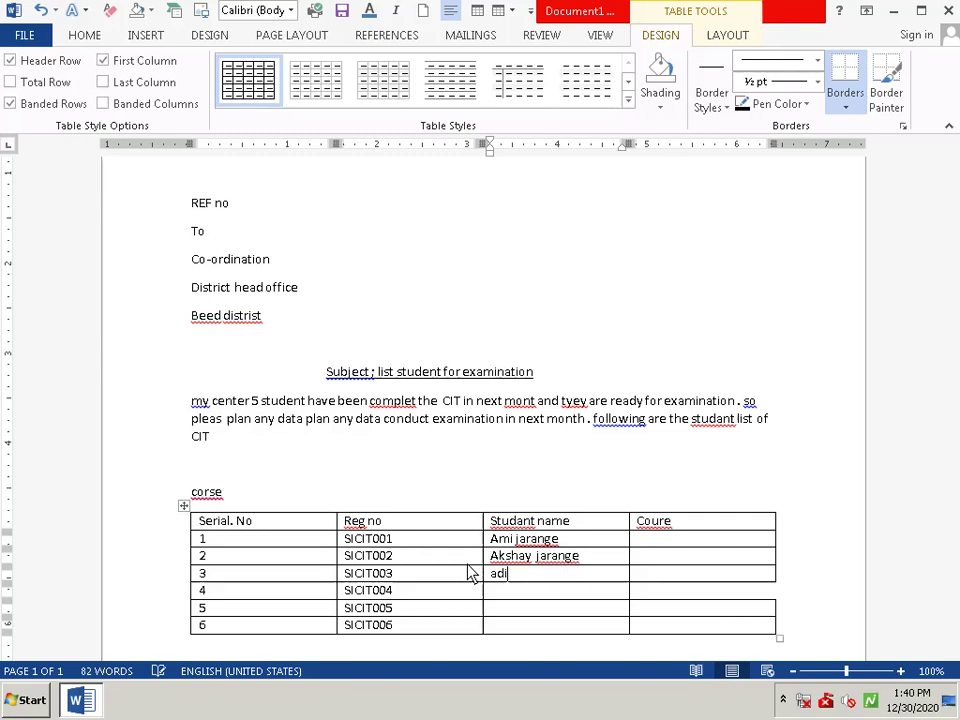
pyautogui.write('tya')
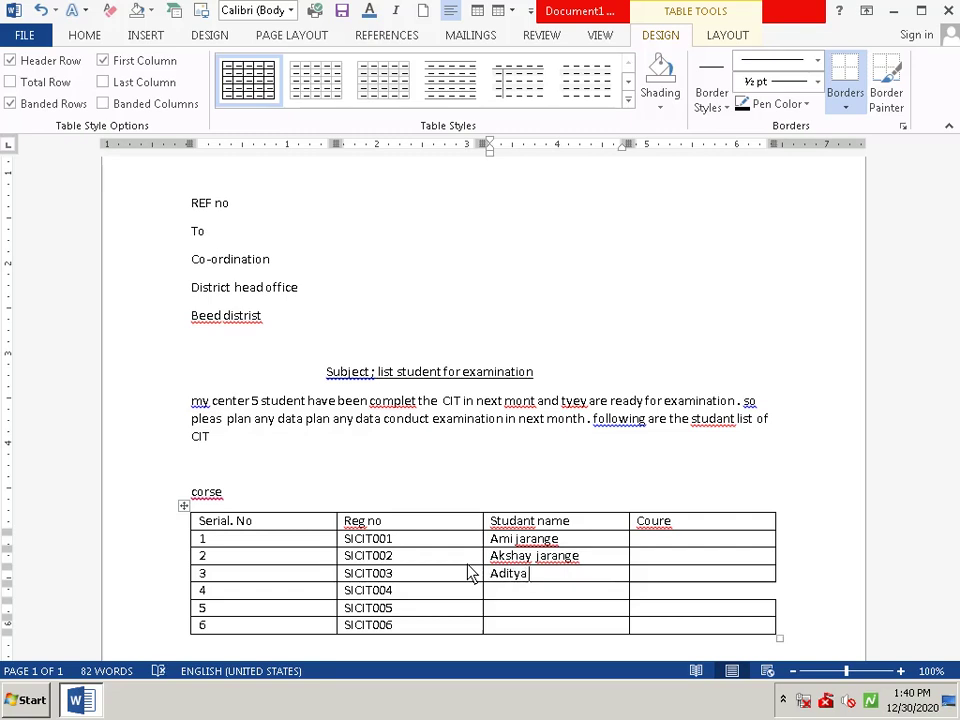
pyautogui.write(' jara')
pyautogui.write('nge')
pyautogui.press('Down')
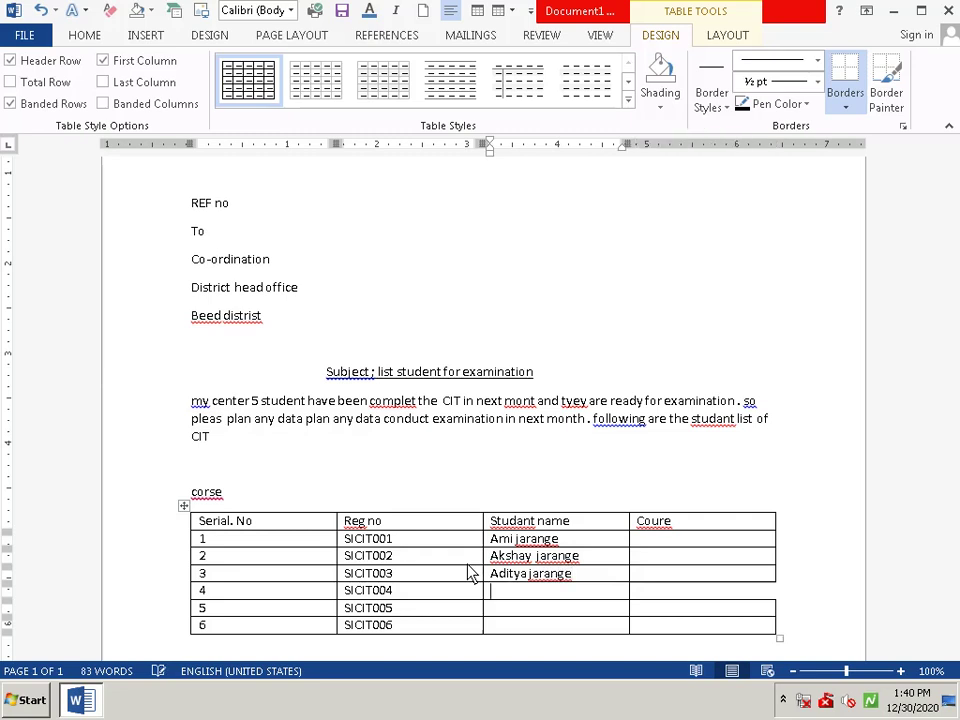
# Type the full names of students 4, 5 and 6 into rows 4–6
pyautogui.write('a')
pyautogui.write('mit')
pyautogui.write('cha')
pyautogui.write('u')
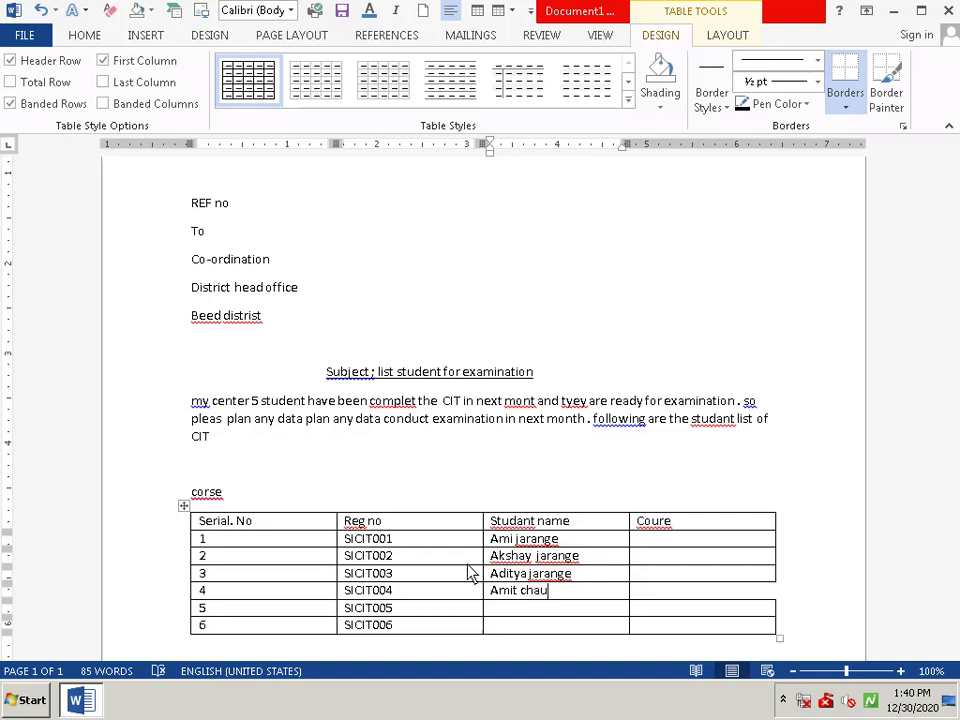
pyautogui.write('dha')
pyautogui.write('ri')
pyautogui.press('Down')
pyautogui.write('pa')
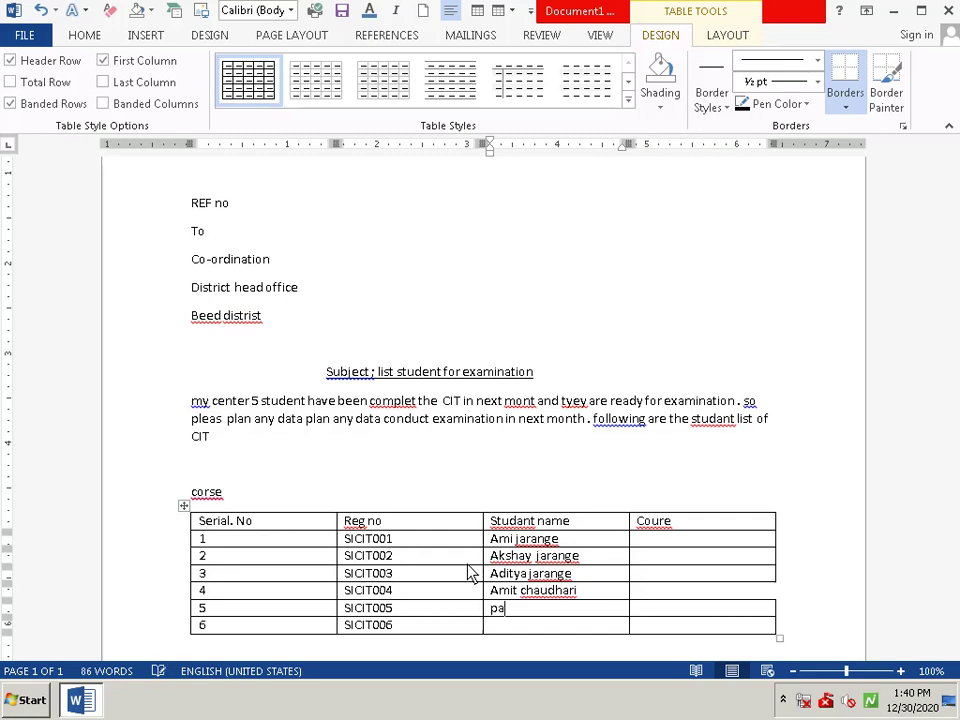
pyautogui.write('wan')
pyautogui.write(' s')
pyautogui.write('atal')
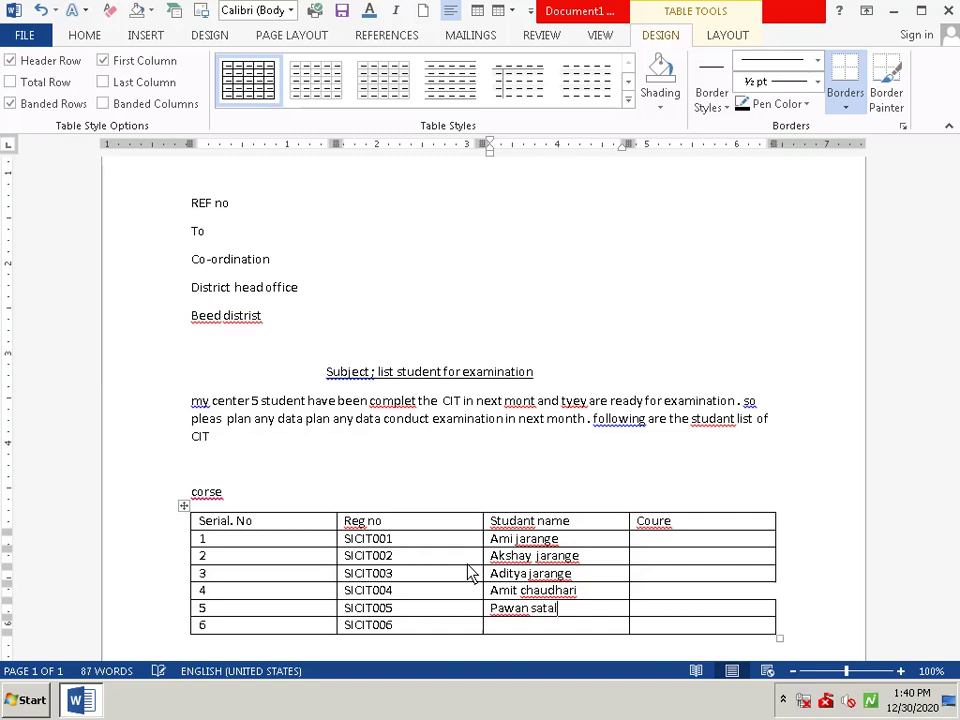
pyautogui.write('e')
pyautogui.press('Down')
pyautogui.write('a')
pyautogui.write('bhi')
pyautogui.write('she')
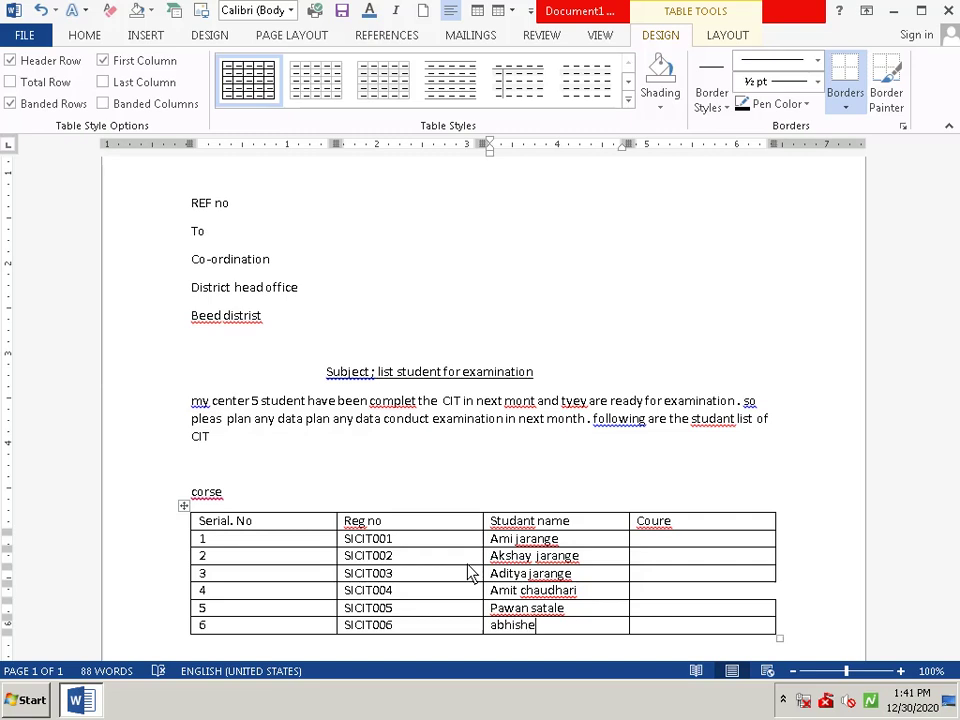
pyautogui.write('k')
pyautogui.write('h')
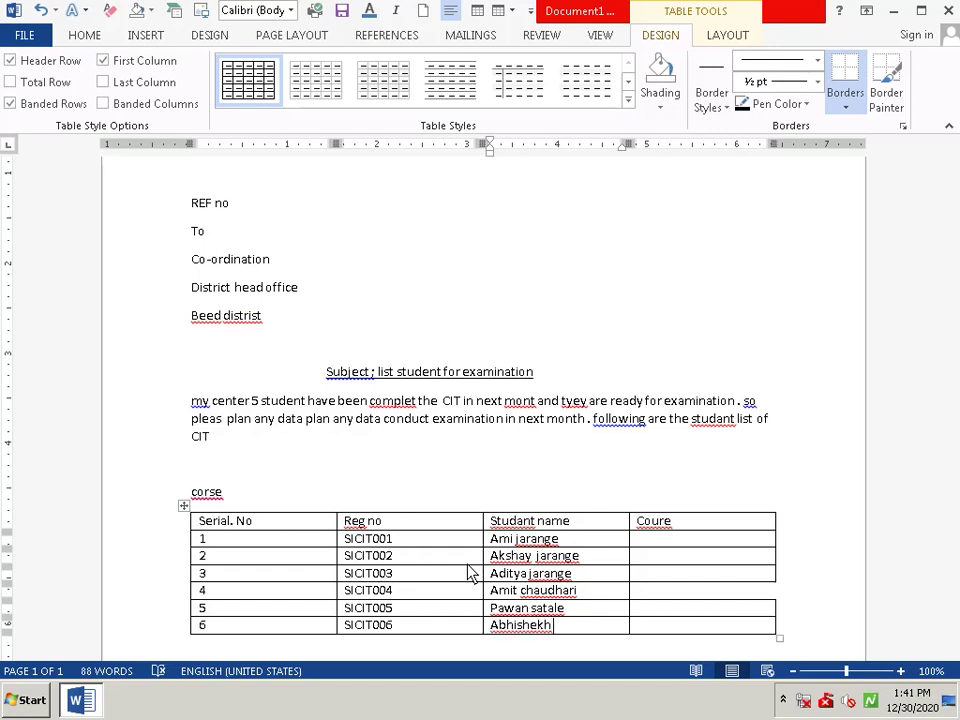
pyautogui.write(' jara')
pyautogui.write('nge')
pyautogui.press('Up')
pyautogui.press('Up')
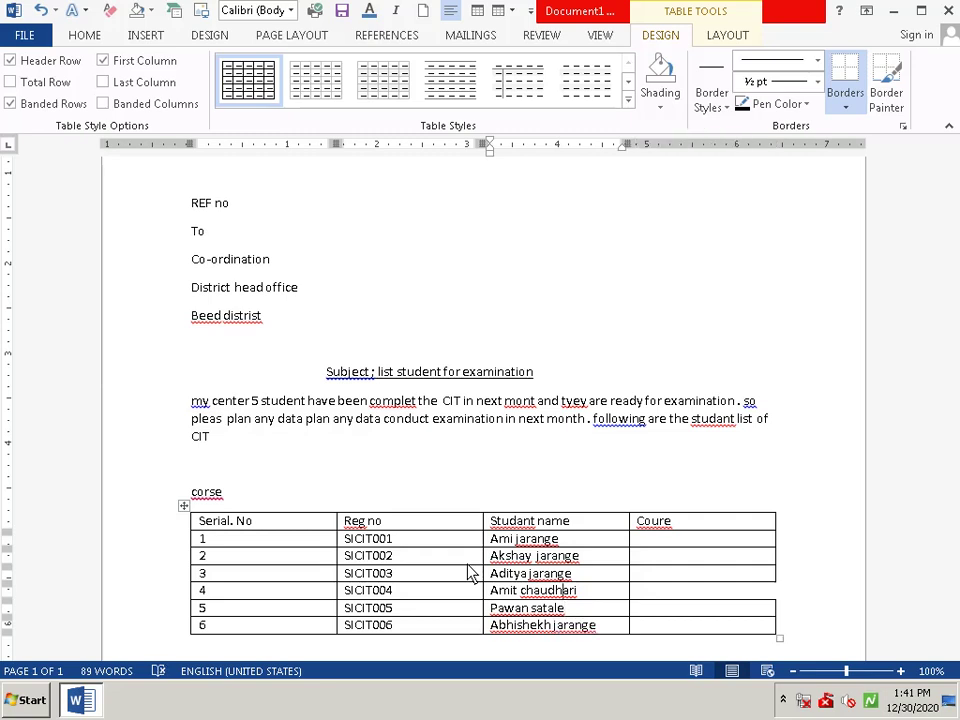
pyautogui.press('Tab')
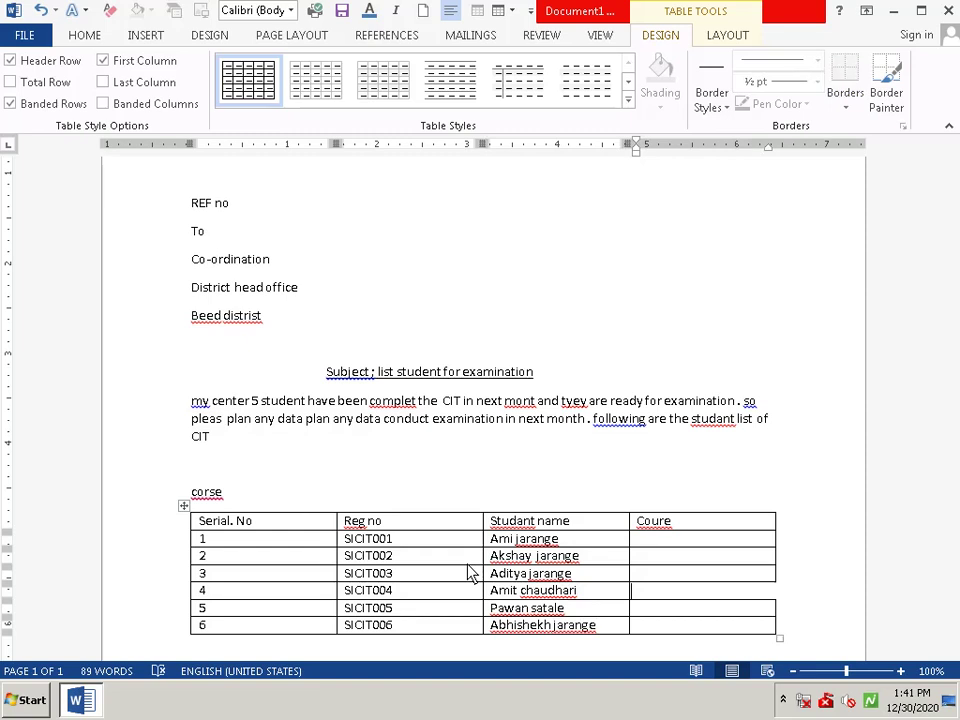
# Type CIT into the Coure cells of the first three rows
pyautogui.press('Up')
pyautogui.press('Up')
pyautogui.press('Up')
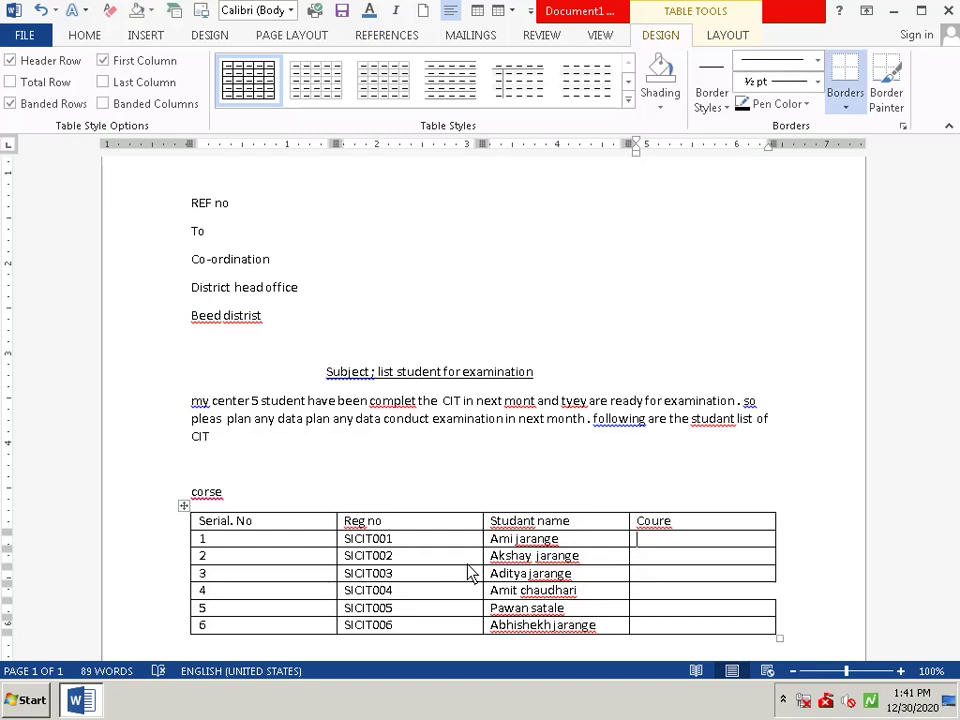
pyautogui.write('C')
pyautogui.write('I')
pyautogui.write('T')
pyautogui.press('Down')
pyautogui.write('CIT')
pyautogui.press('Down')
pyautogui.write('IT')
pyautogui.press('Down')
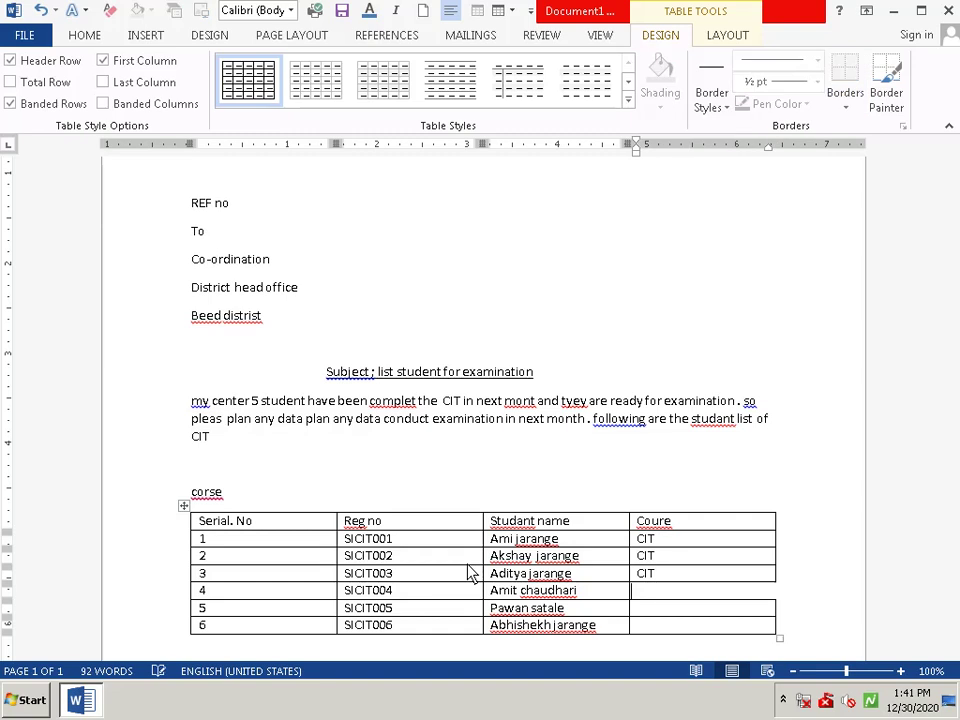
pyautogui.press('Right')
pyautogui.write('CIT')
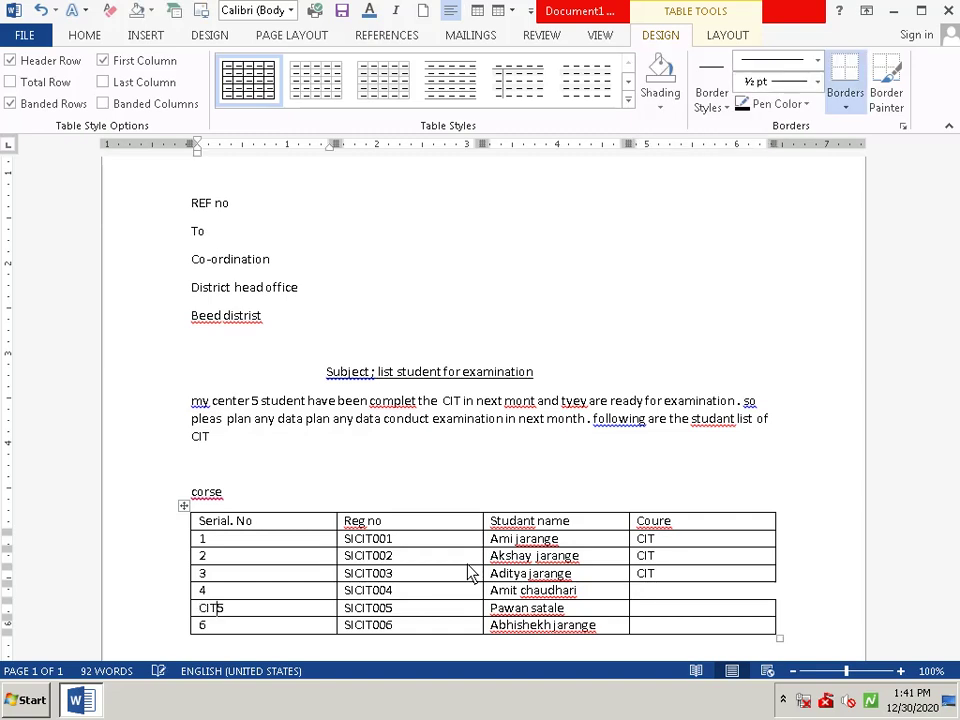
# Remove the stray CIT letters accidentally typed into row 5's Serial No cell
pyautogui.press('BackSpace')
pyautogui.press('BackSpace')
pyautogui.press('BackSpace')
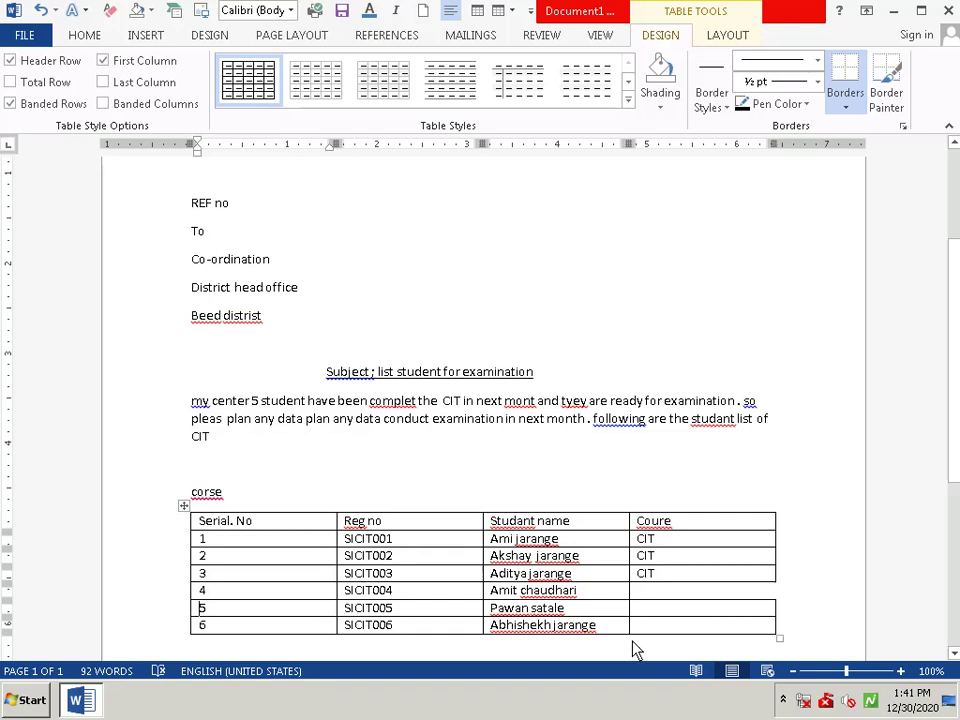
pyautogui.click(712, 580)
pyautogui.click(708, 596)
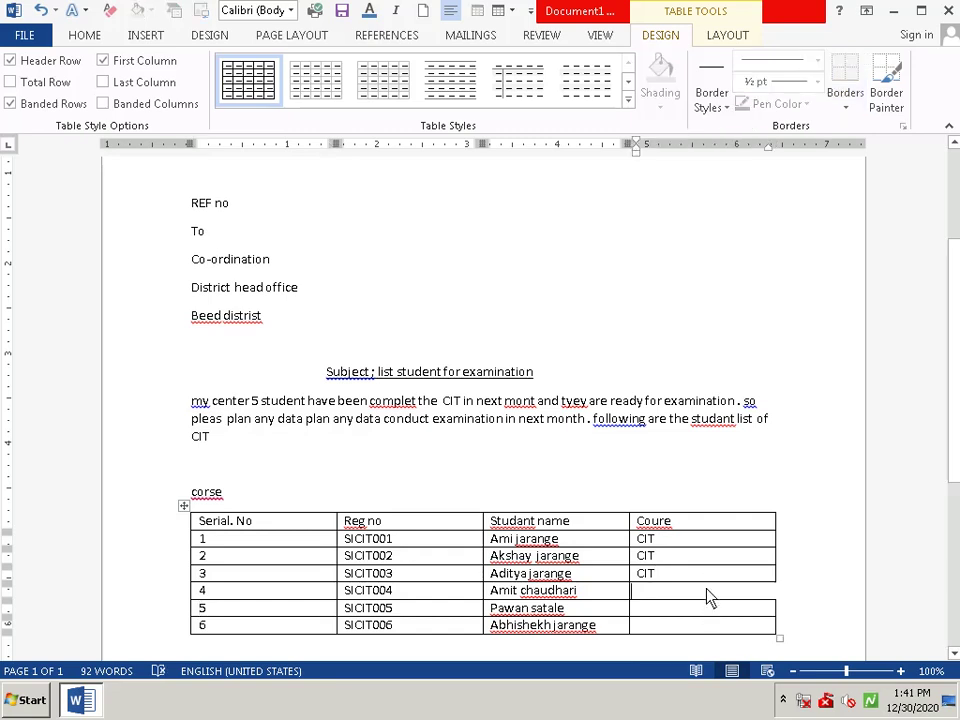
pyautogui.hotkey('ctrl', 'z')
pyautogui.hotkey('ctrl', 'z')
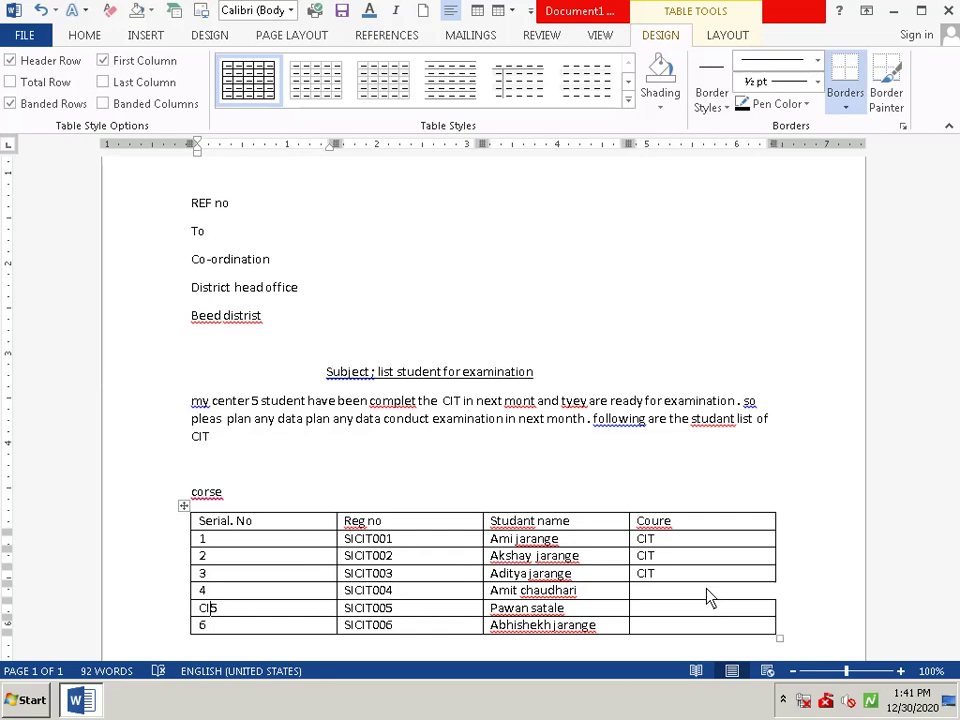
pyautogui.press('BackSpace')
pyautogui.press('BackSpace')
pyautogui.click(664, 595)
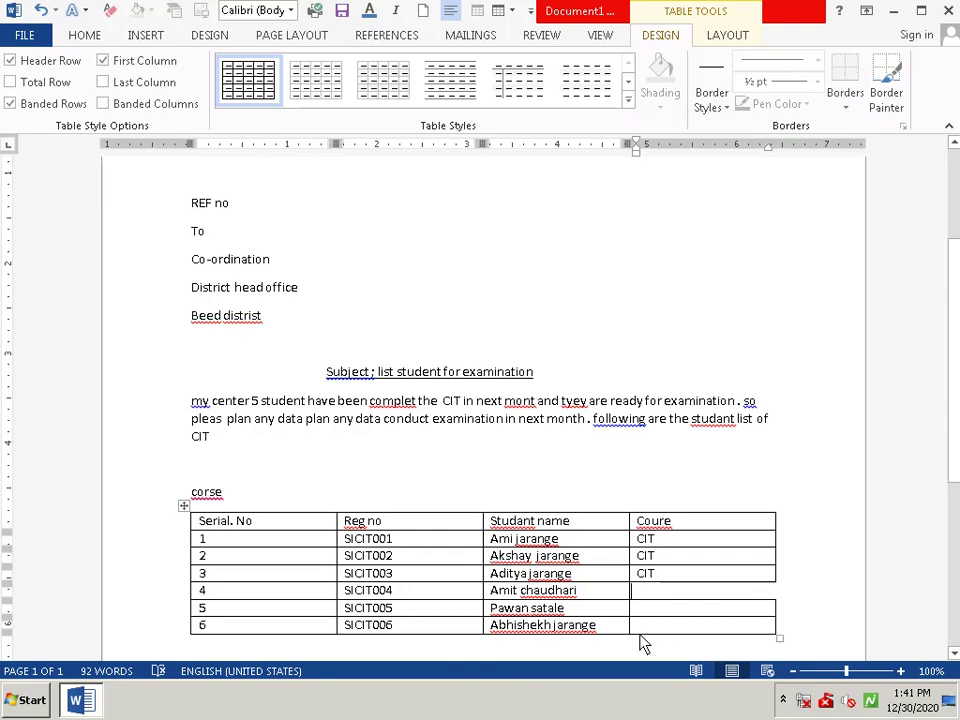
pyautogui.hotkey('ctrl', 'z')
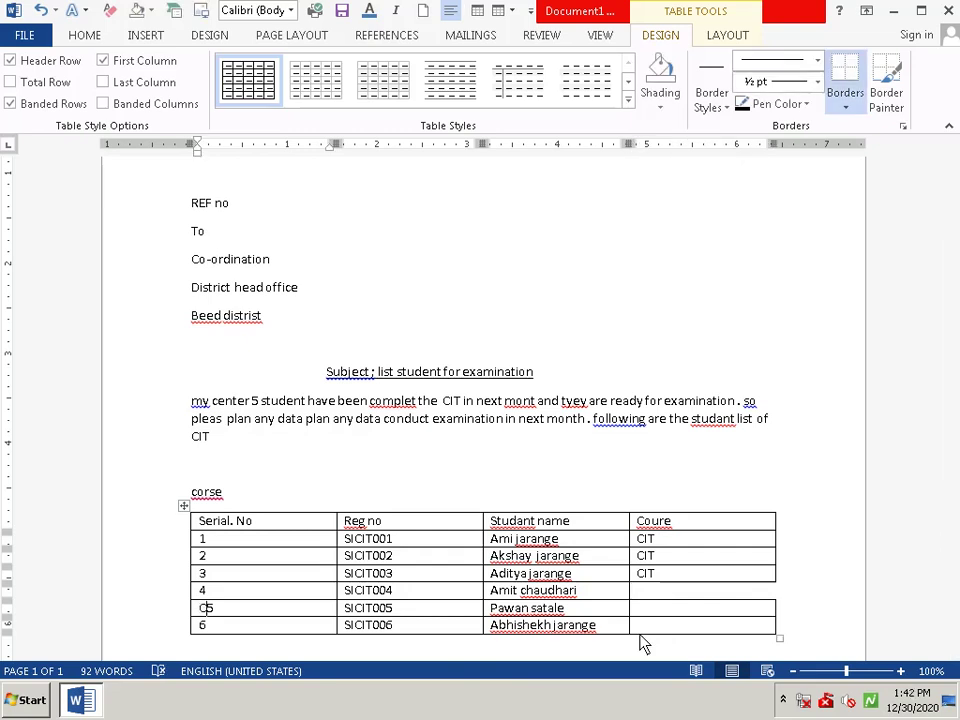
pyautogui.press('BackSpace')
# Enter CIT in the Coure cells of rows 5 and 6
pyautogui.click(702, 614)
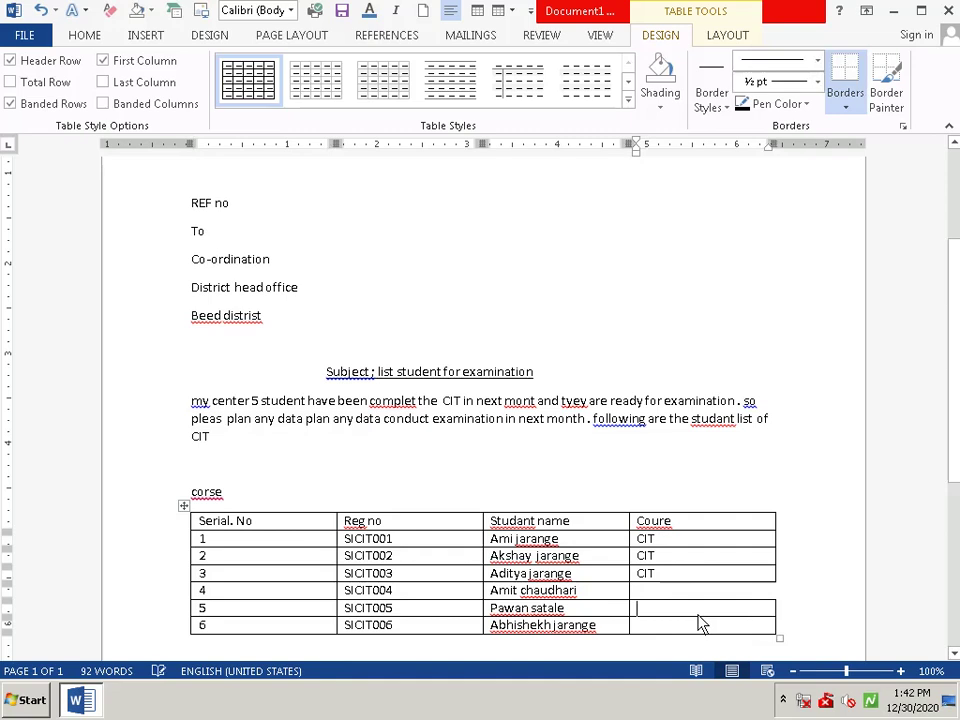
pyautogui.write('C')
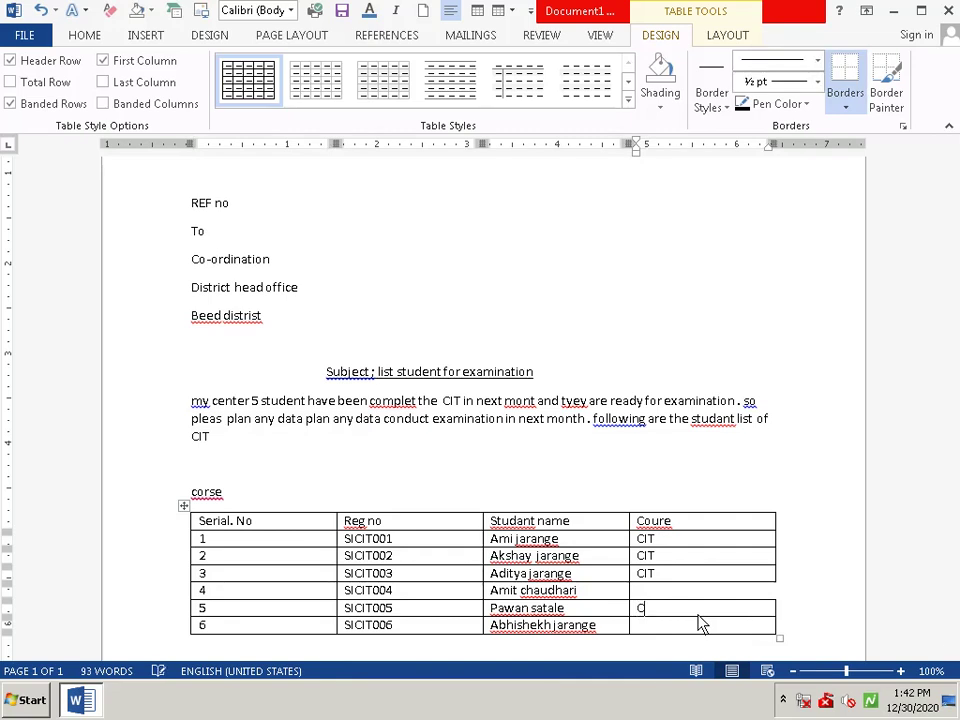
pyautogui.write('IT')
pyautogui.click(702, 624)
pyautogui.write('C')
pyautogui.write('IT')
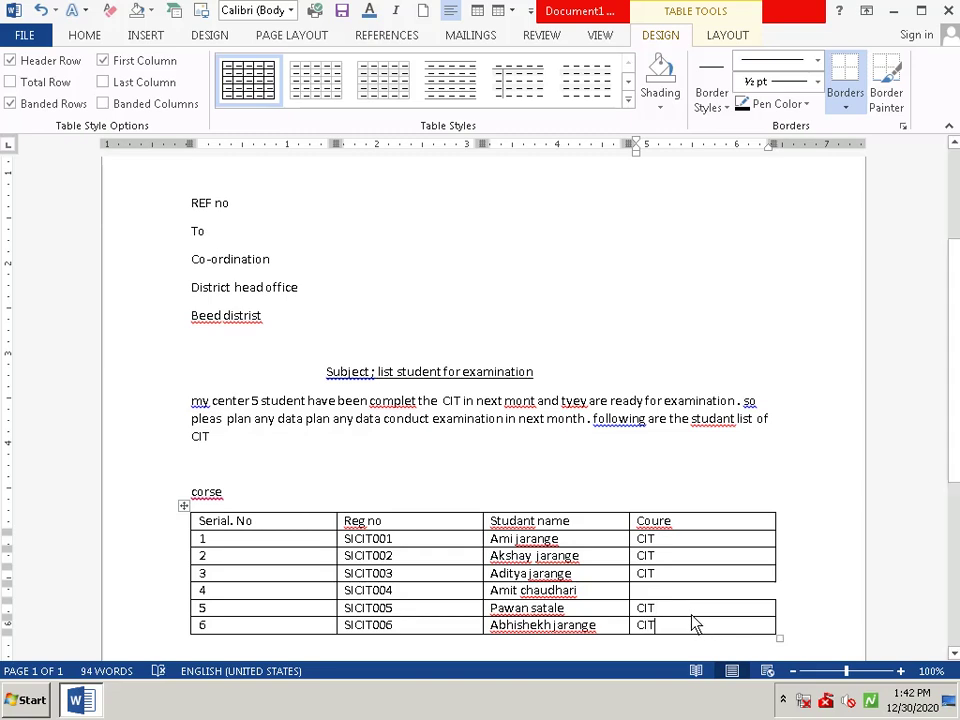
pyautogui.click(652, 592)
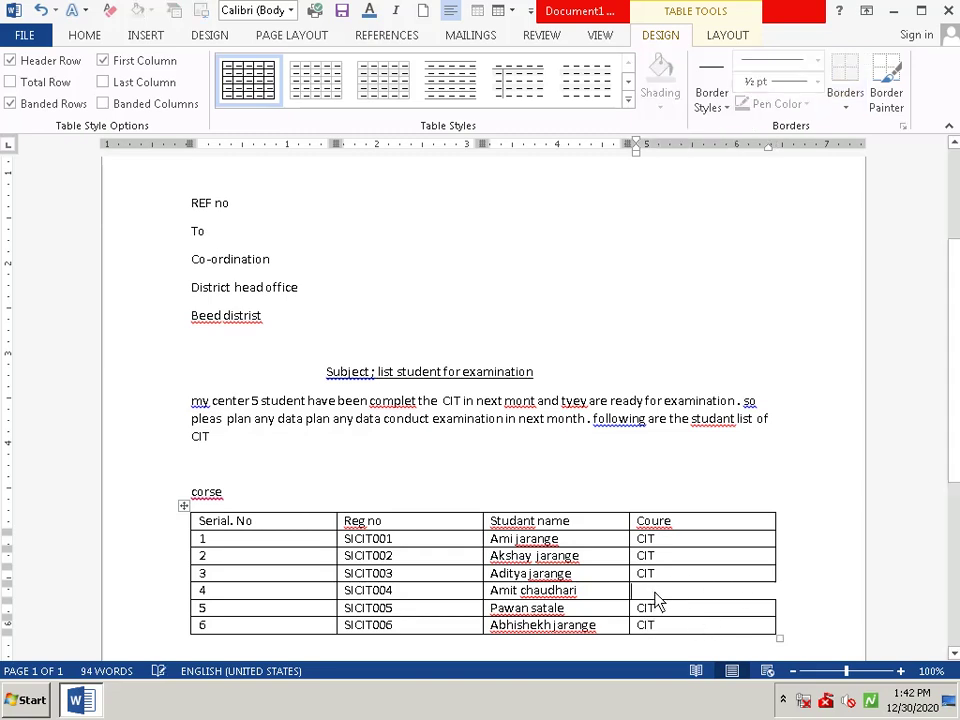
pyautogui.press('Tab')
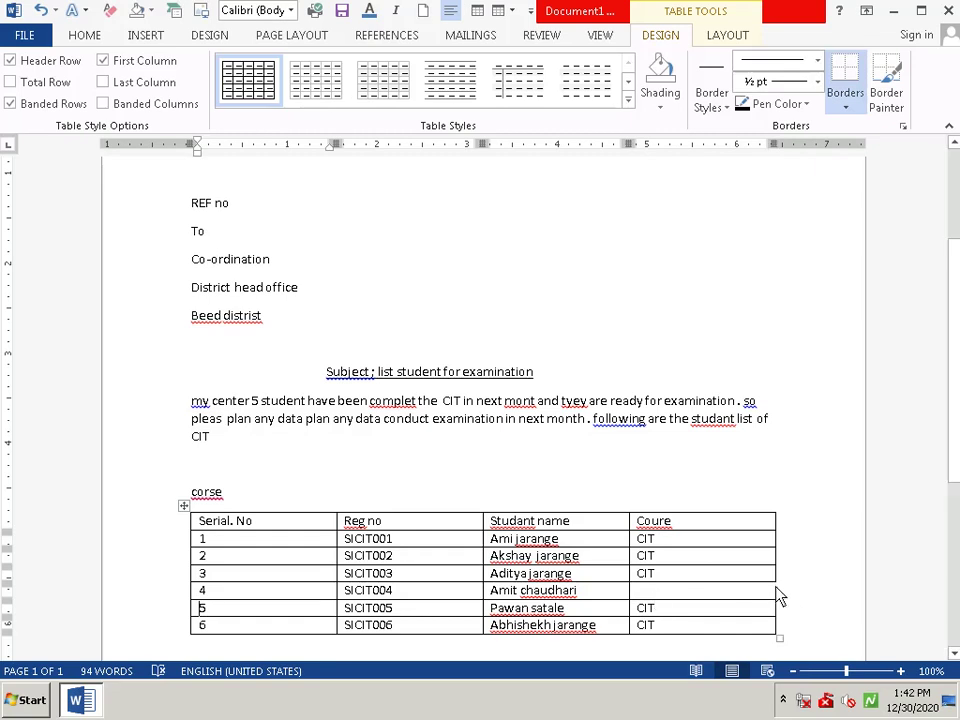
pyautogui.hotkey('shift', 'Tab')
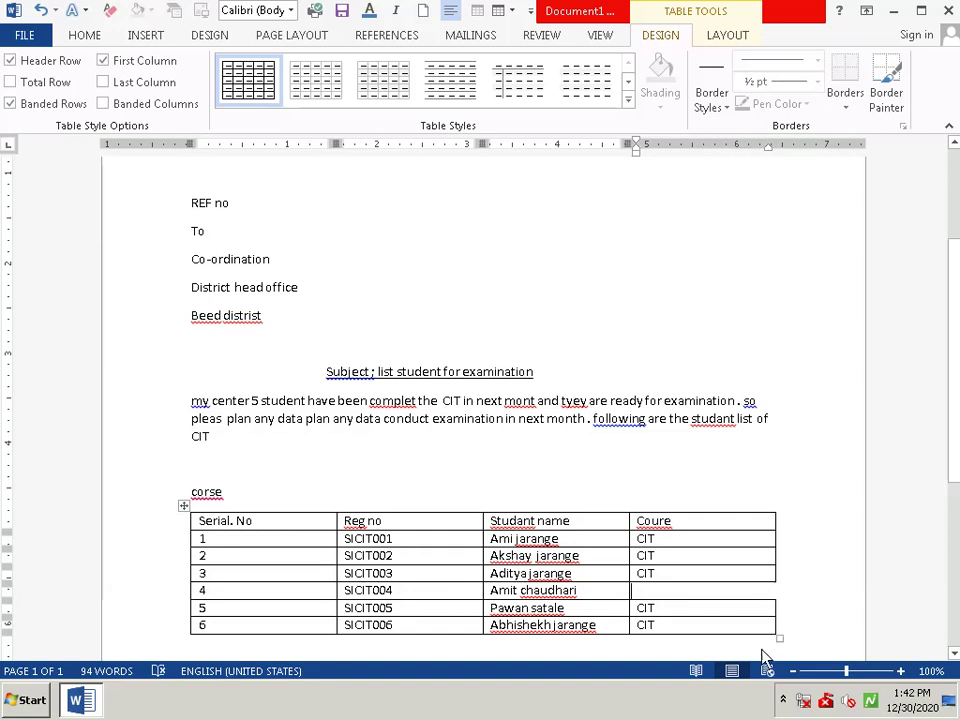
# Below the table, type the payment sentence ending 'through net banking on dated 0102'
pyautogui.scroll(-3, 762, 650)
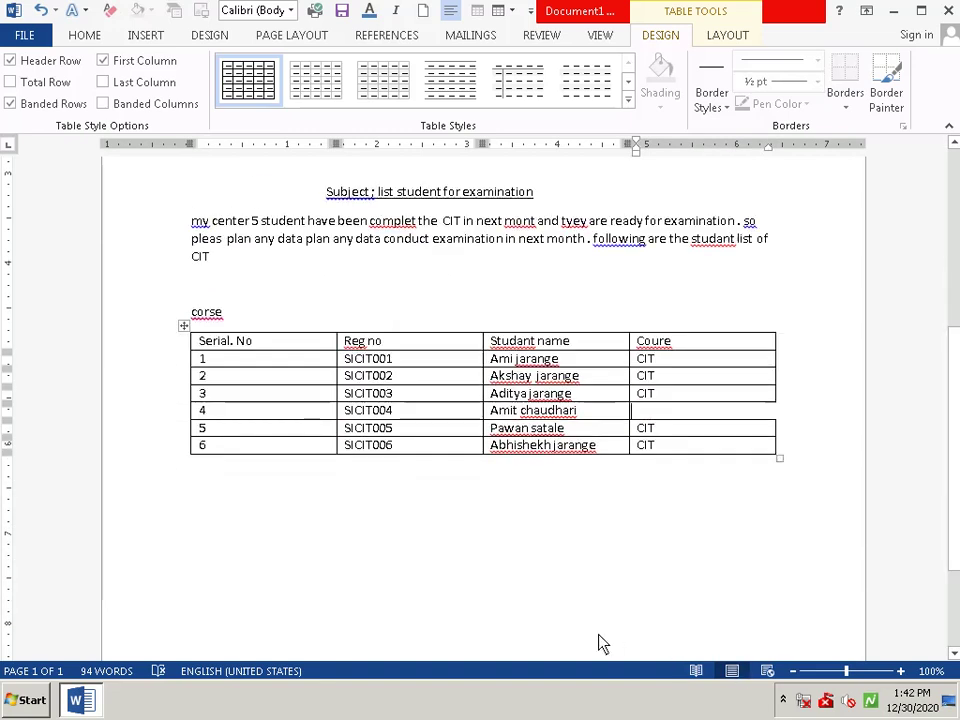
pyautogui.click(203, 537)
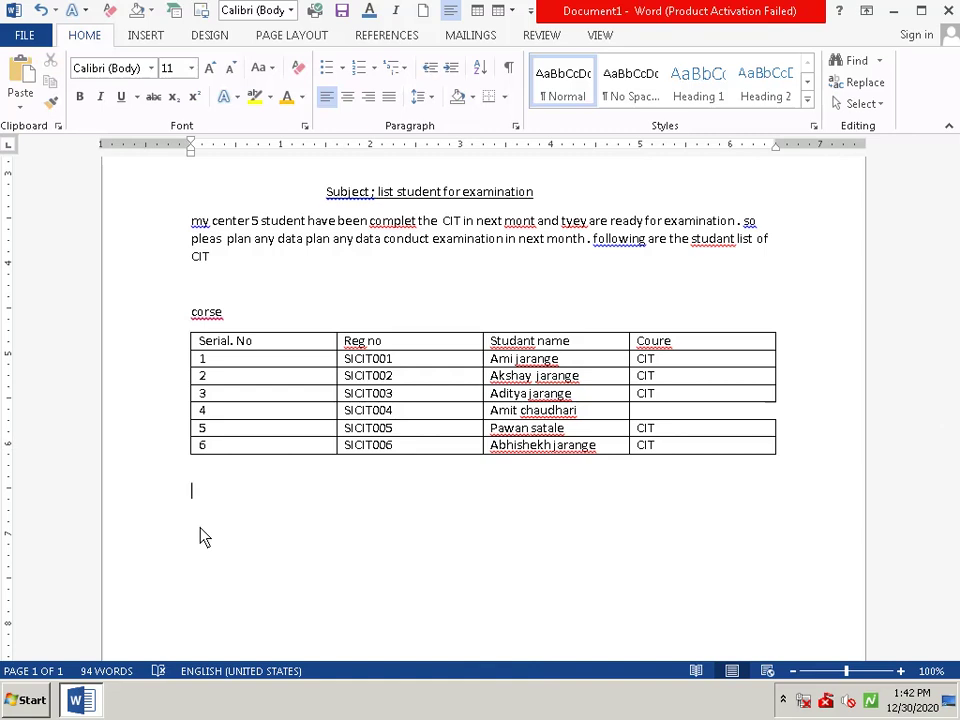
pyautogui.write('I')
pyautogui.write('HA')
pyautogui.write('SA')
pyautogui.press('BackSpace')
pyautogui.press('BackSpace')
pyautogui.press('BackSpace')
pyautogui.press('BackSpace')
pyautogui.write('H')
pyautogui.write('h')
pyautogui.write('as ')
pyautogui.write('been')
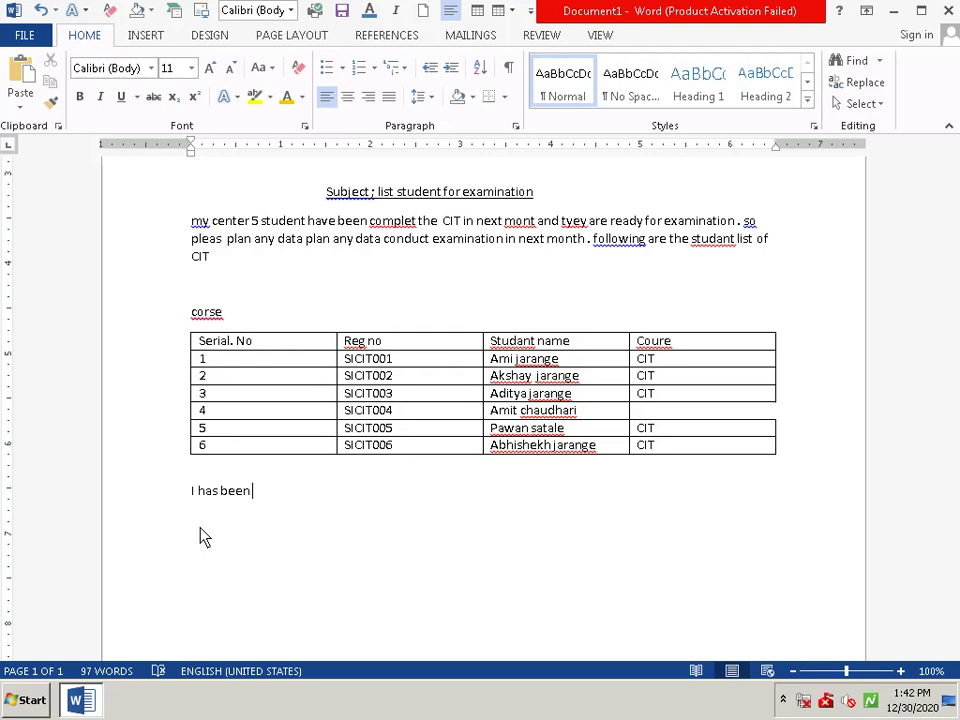
pyautogui.write(' co')
pyautogui.write('mpl')
pyautogui.write('t')
pyautogui.press('BackSpace')
pyautogui.write('et')
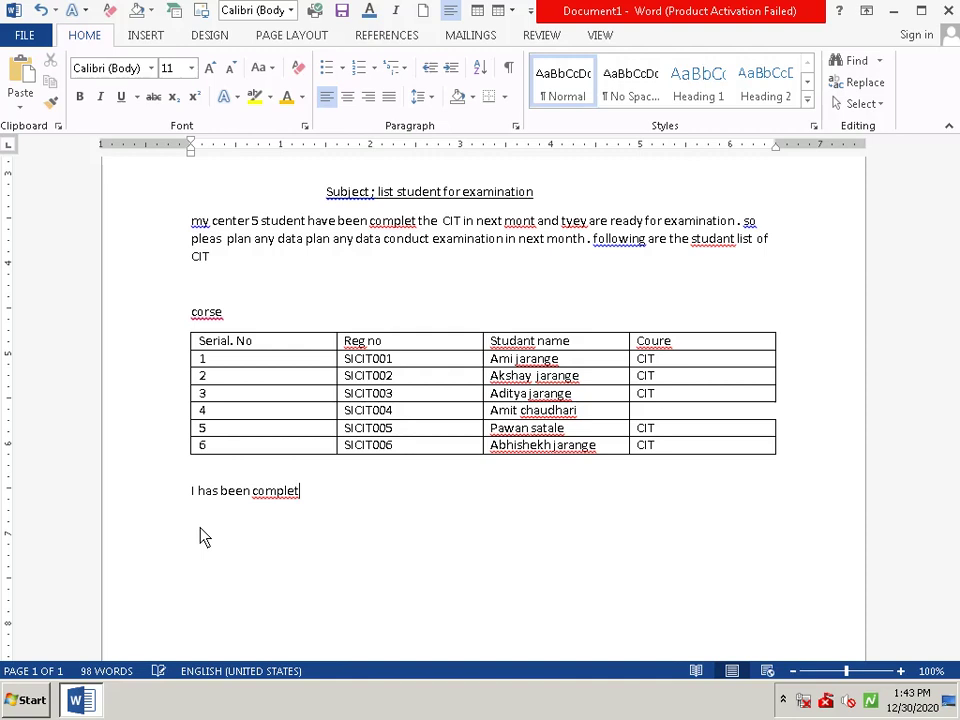
pyautogui.write('ed')
pyautogui.write(' o')
pyautogui.write('f')
pyautogui.write(' th')
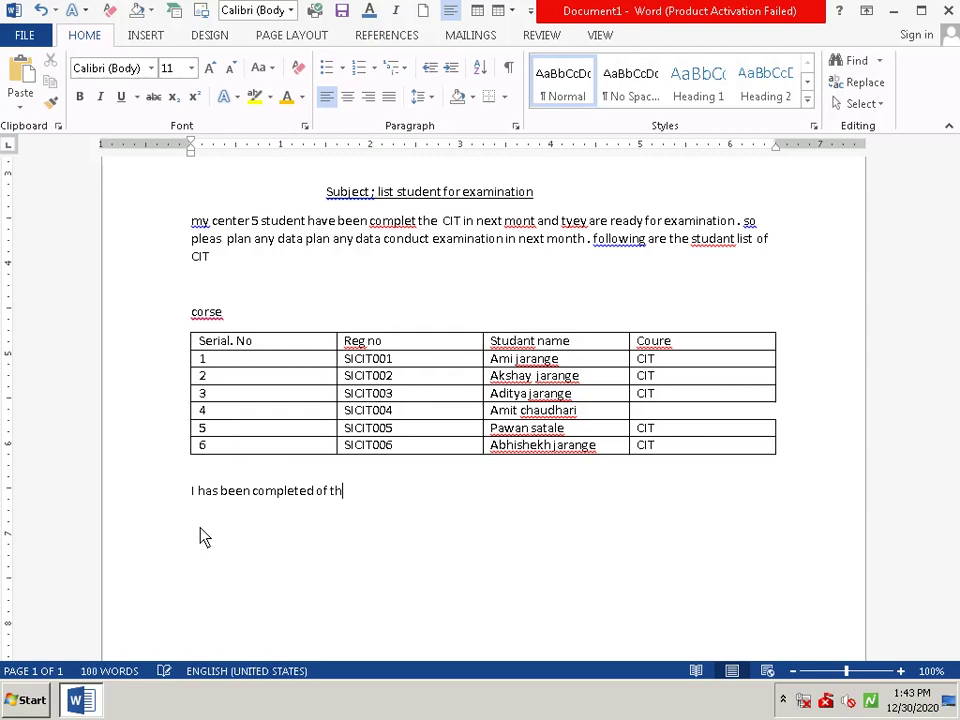
pyautogui.write('er ')
pyautogui.write('stu')
pyautogui.write('da')
pyautogui.write('nt ')
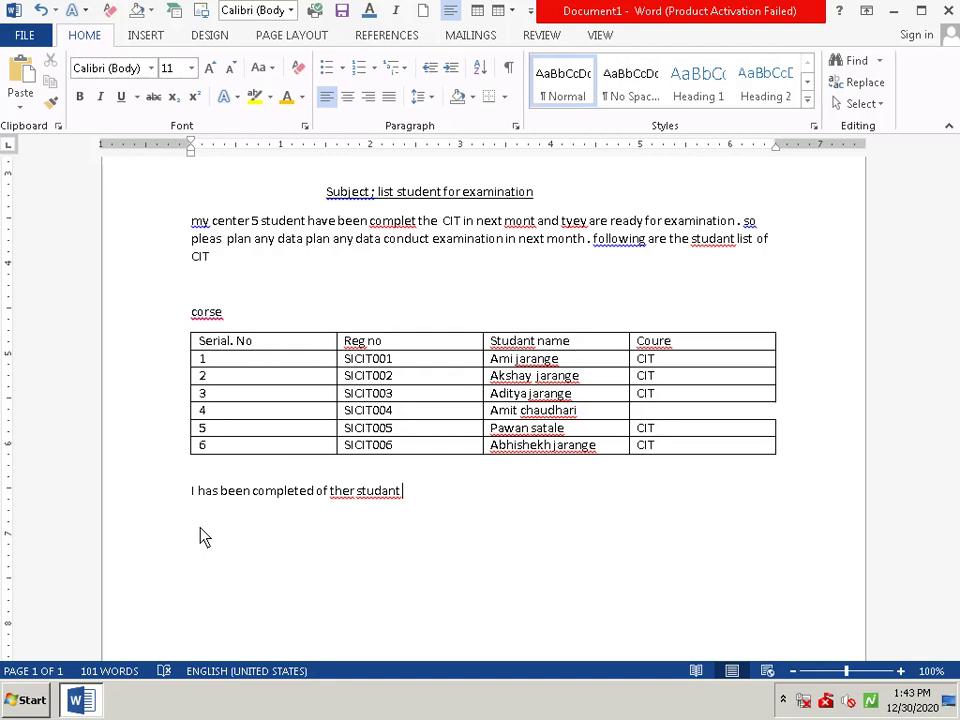
pyautogui.write('in')
pyautogui.write(' ad')
pyautogui.write('va')
pyautogui.write('nce')
pyautogui.write('d')
pyautogui.write(' an')
pyautogui.write('d')
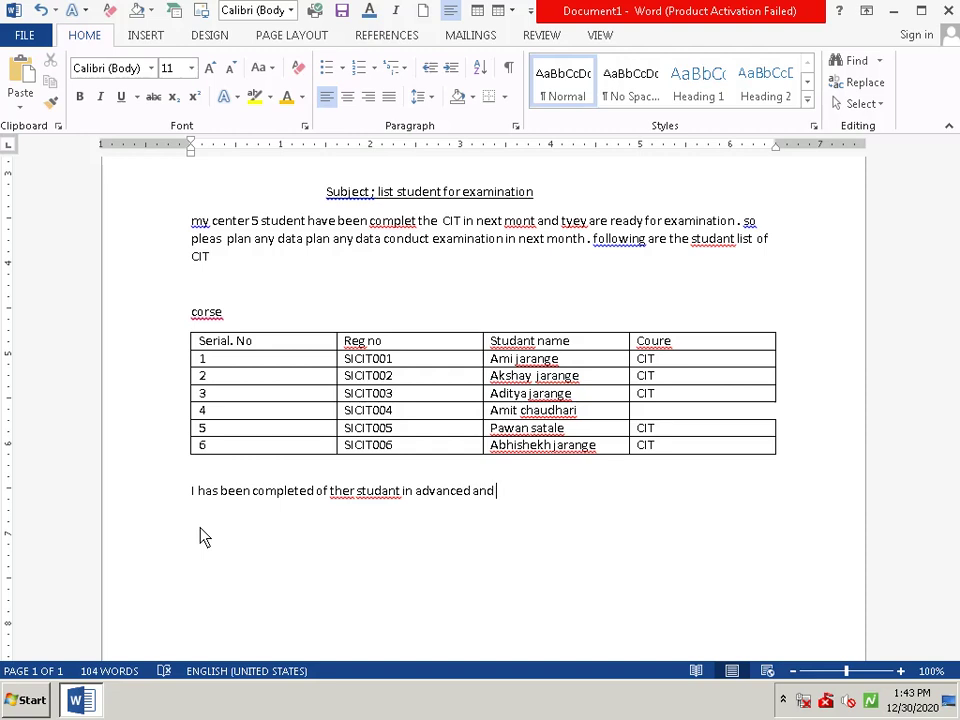
pyautogui.write(' s')
pyautogui.write('e')
pyautogui.write('nd')
pyautogui.write(' p')
pyautogui.write('a')
pyautogui.write('y')
pyautogui.write('ment ')
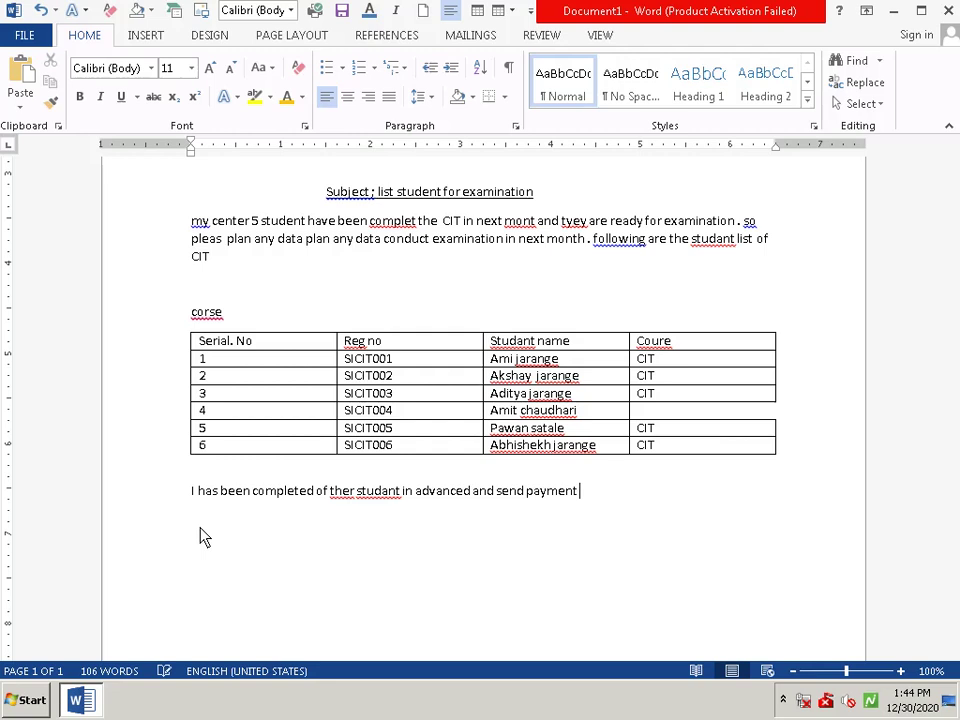
pyautogui.write('t')
pyautogui.write('h')
pyautogui.write('r')
pyautogui.write('ou')
pyautogui.write('gh ')
pyautogui.write('net')
pyautogui.write(' ba')
pyautogui.write('n')
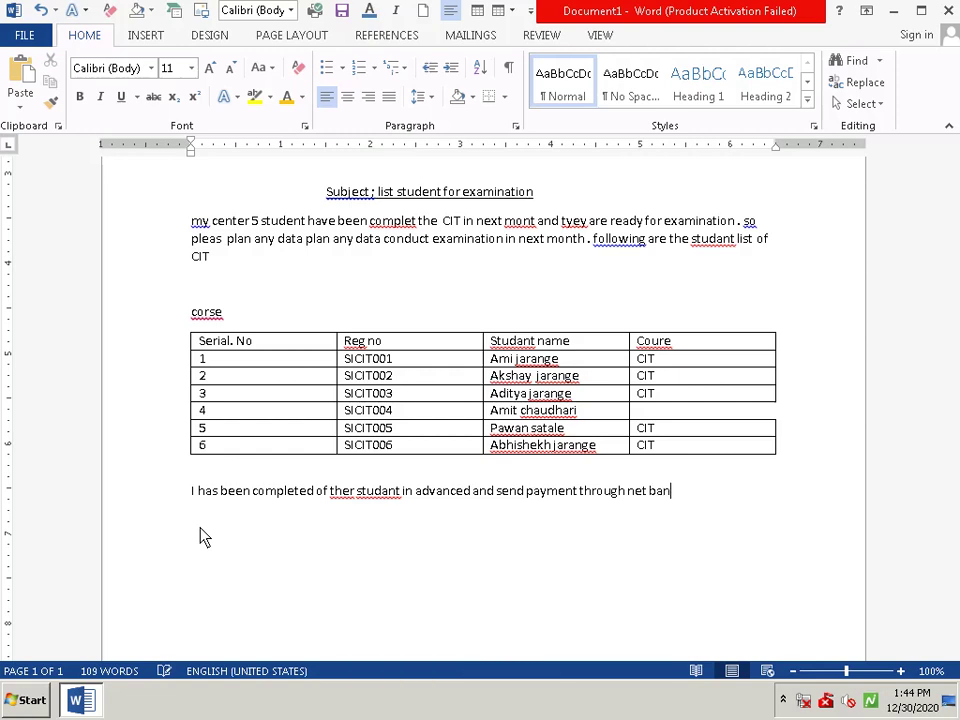
pyautogui.write('kin')
pyautogui.write('g ')
pyautogui.write('on ')
pyautogui.write('dat')
pyautogui.write('ed')
pyautogui.write(' 0')
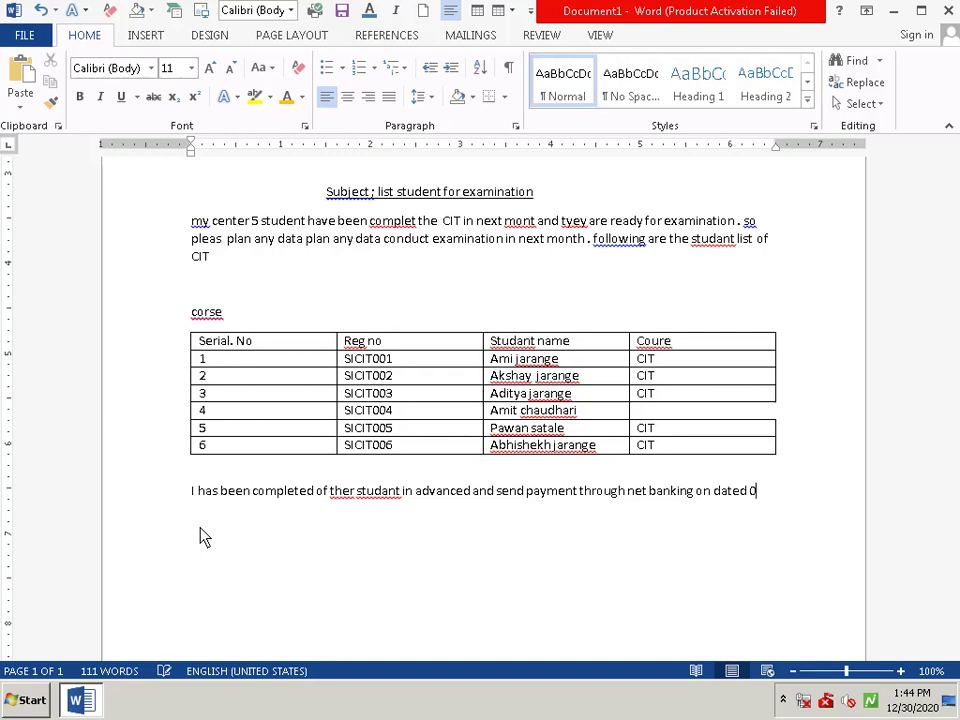
pyautogui.write('1')
pyautogui.write('02')
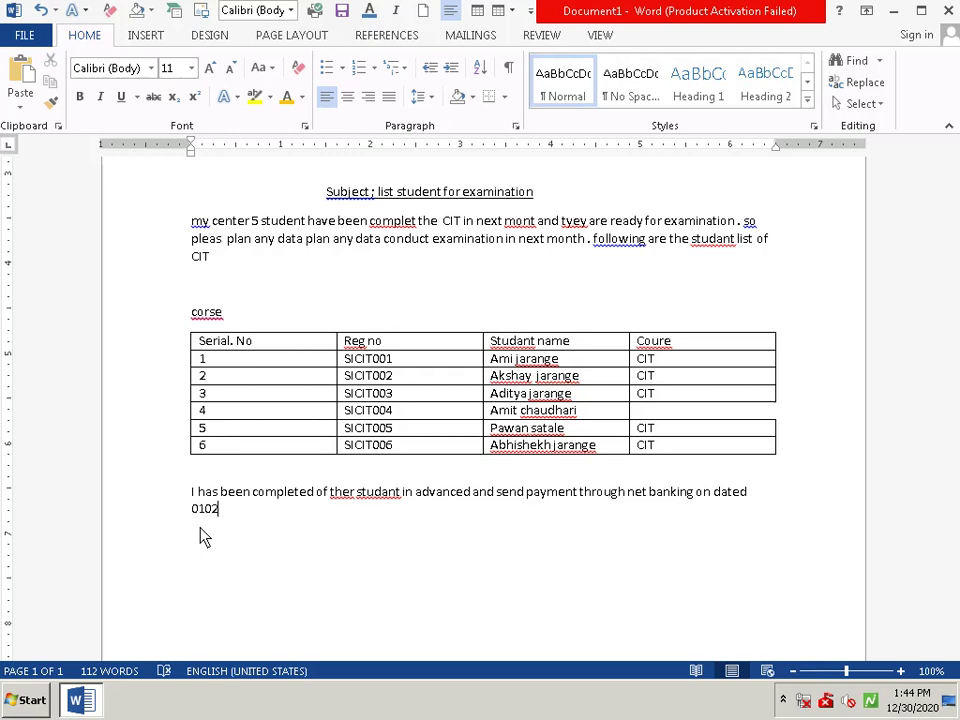
# Correct the date to 01\02\2012 and add 'You can condact exam directly.'
pyautogui.press('BackSpace')
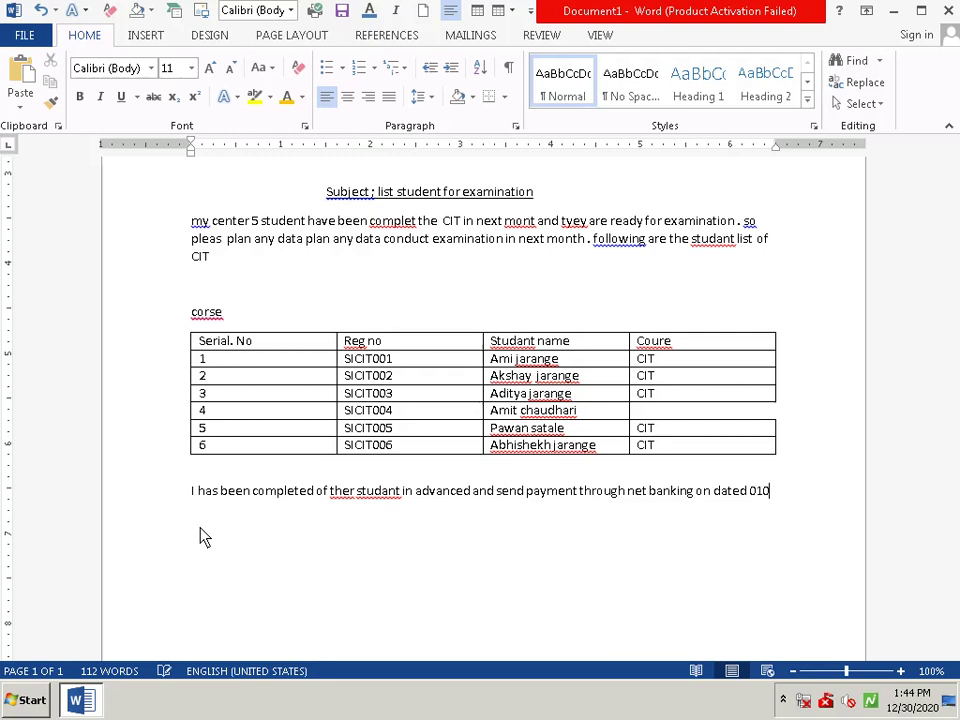
pyautogui.press('BackSpace')
pyautogui.write('\\0')
pyautogui.write('2')
pyautogui.write('\\')
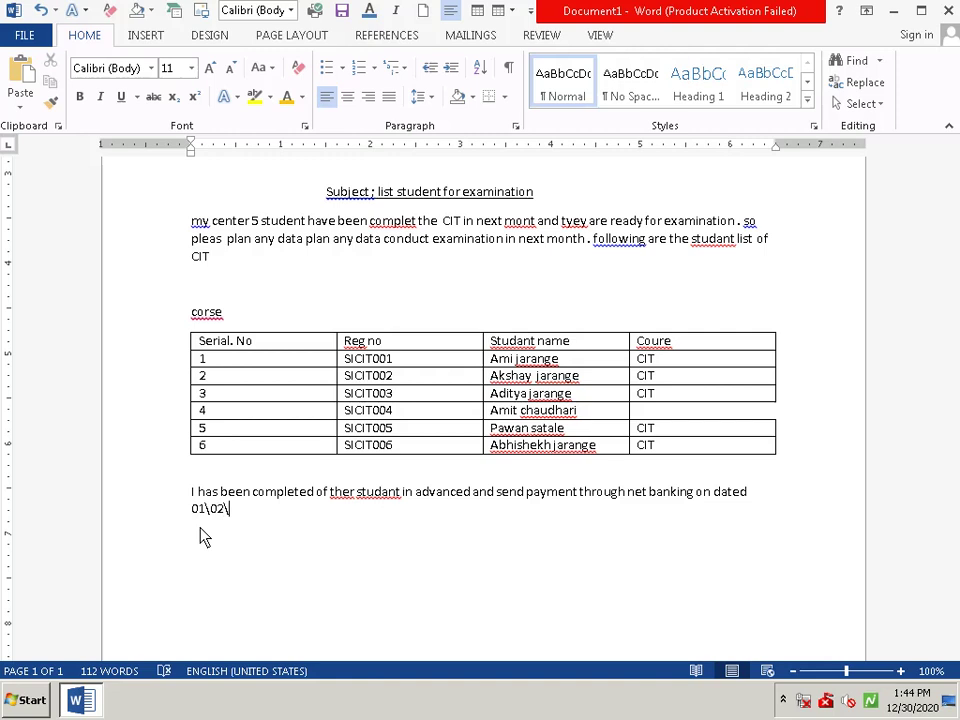
pyautogui.write('0')
pyautogui.press('BackSpace')
pyautogui.write('2012')
pyautogui.write('.')
pyautogui.write(' y')
pyautogui.write('ou ')
pyautogui.write('c')
pyautogui.write('an ')
pyautogui.write('con')
pyautogui.write('da')
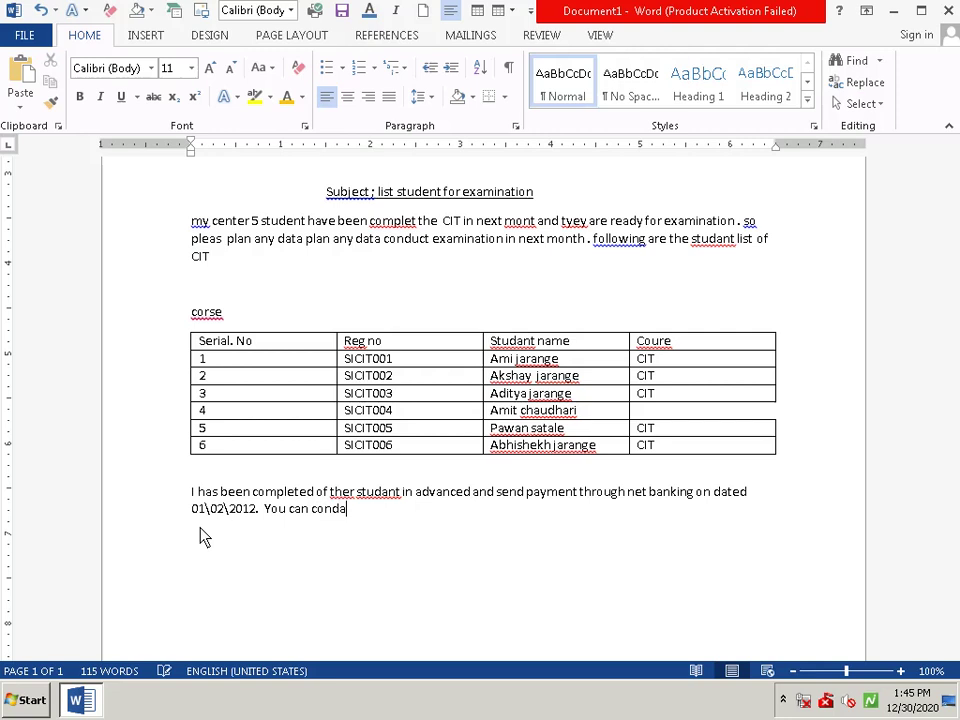
pyautogui.write('ct ')
pyautogui.write('exa')
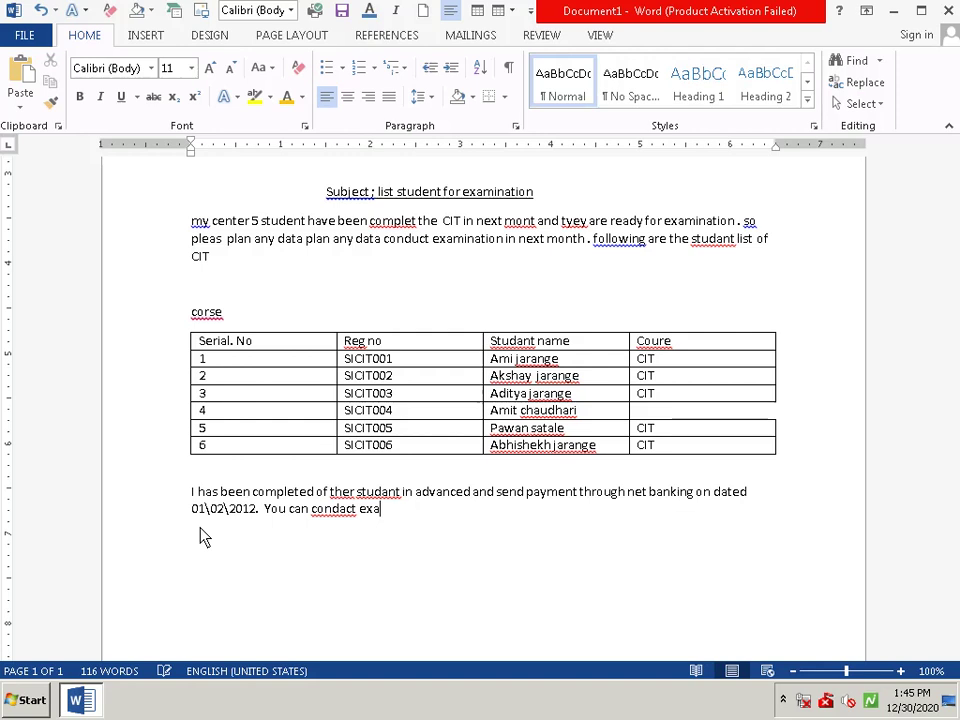
pyautogui.write('m')
pyautogui.write('.')
pyautogui.press('BackSpace')
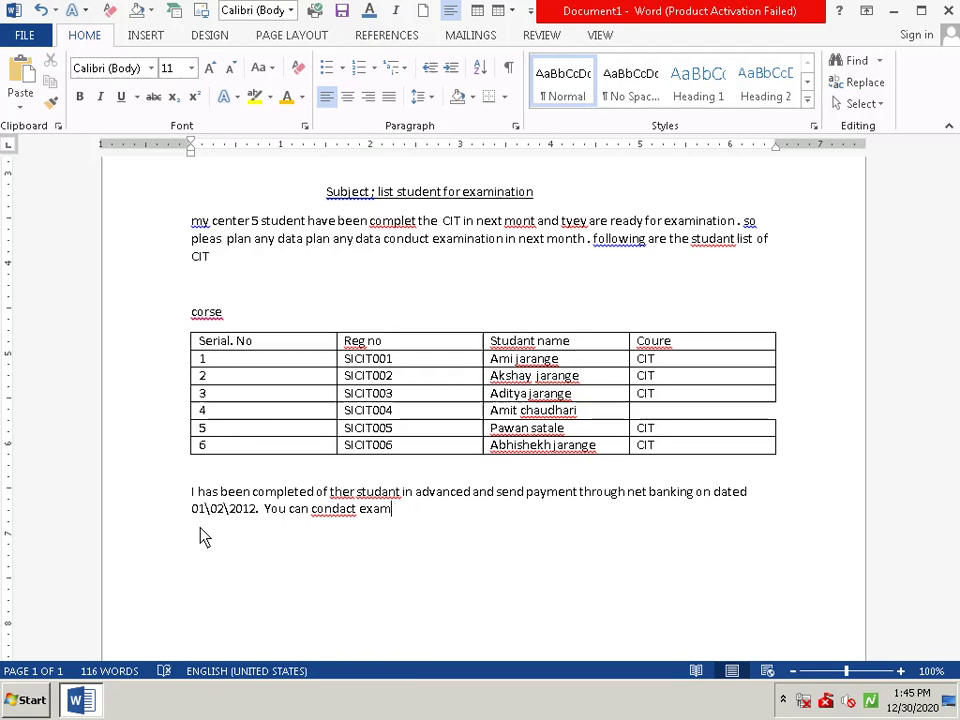
pyautogui.write('dir')
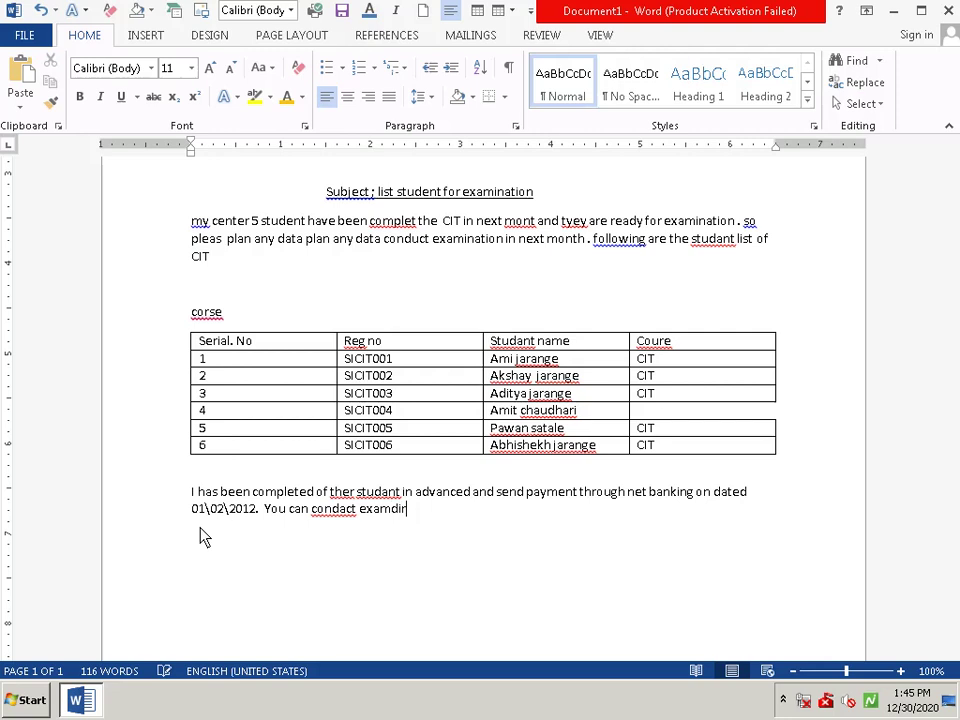
pyautogui.write('ec')
pyautogui.write('t')
pyautogui.write('ly')
pyautogui.click(390, 509)
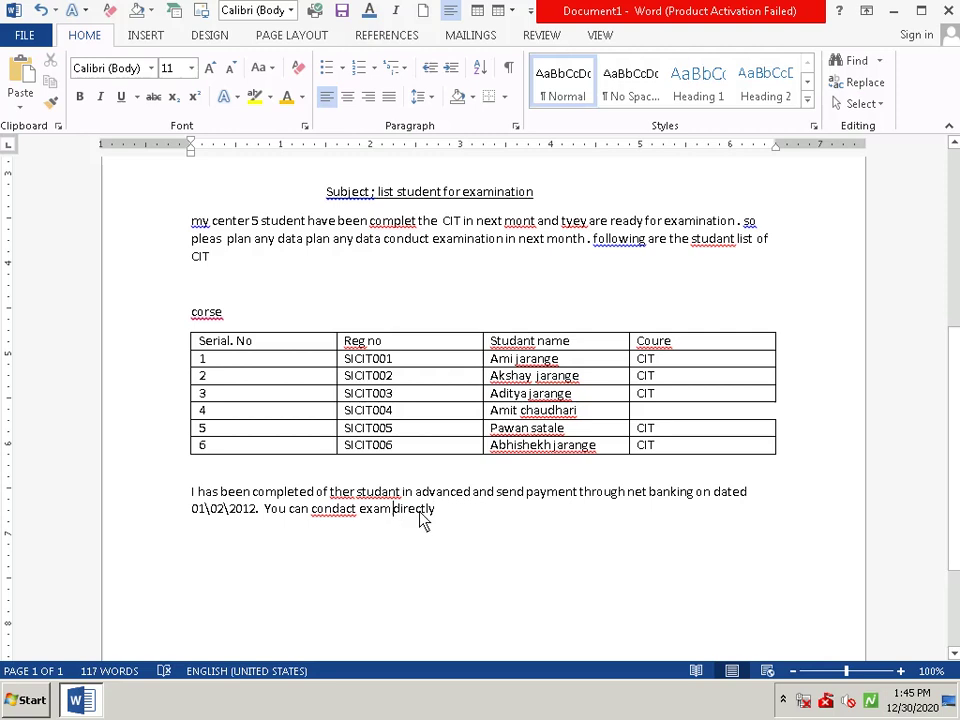
pyautogui.click(440, 510)
pyautogui.write('.')
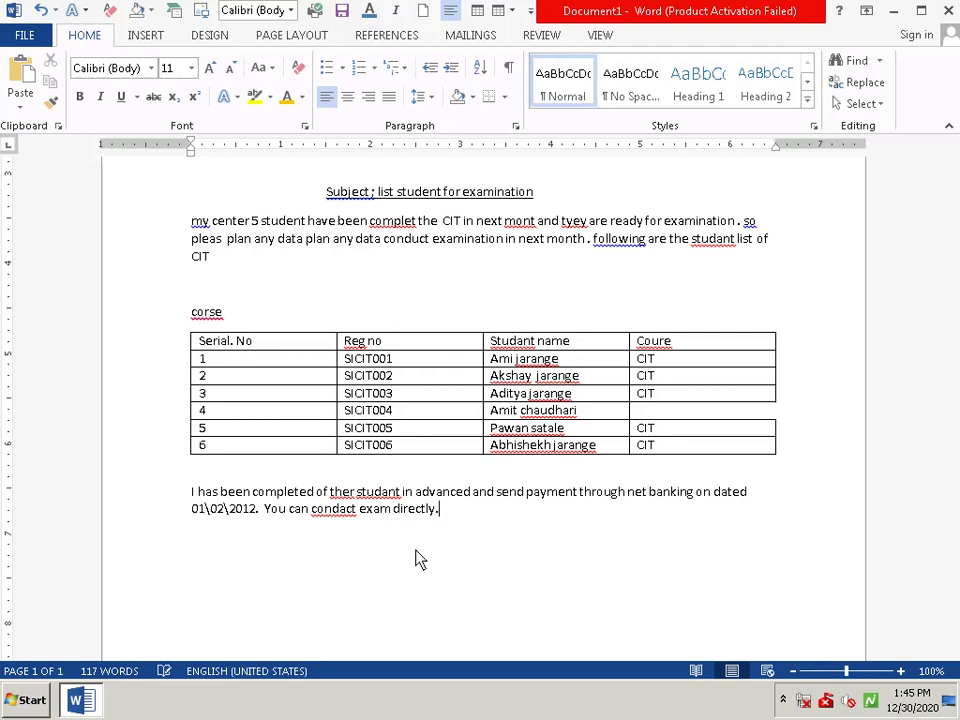
# Add a 'thank tou' line below the payment paragraph
pyautogui.press('Return')
pyautogui.press('Return')
pyautogui.write('than')
pyautogui.write('k ')
pyautogui.write('t')
pyautogui.write('ou')
pyautogui.press('Return')
pyautogui.press('Return')
pyautogui.press('Return')
pyautogui.press('Return')
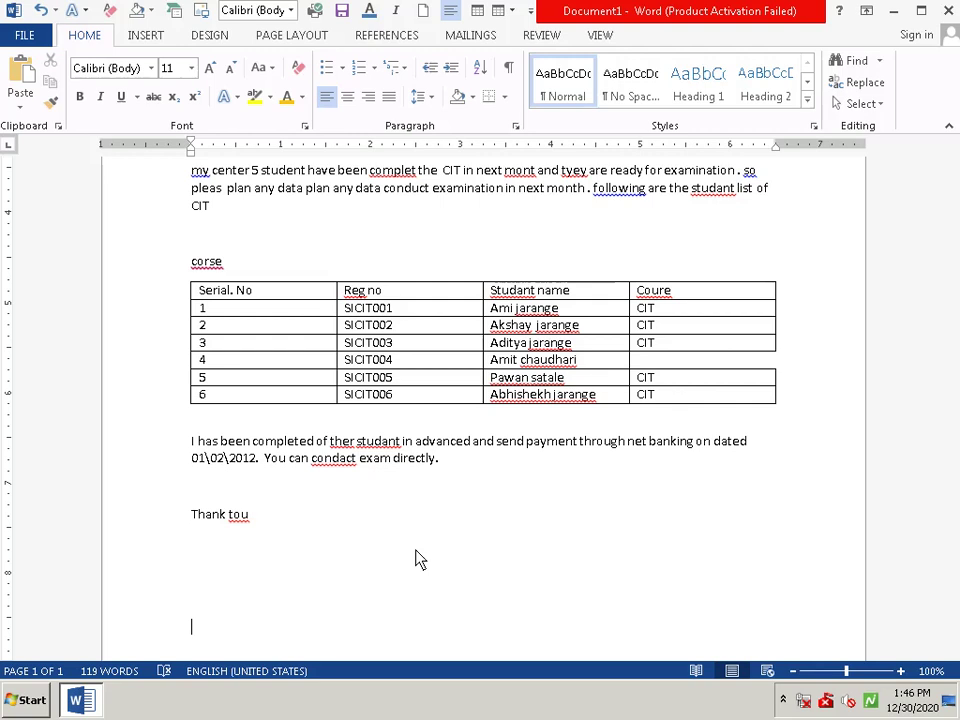
# Type 'your faithfully' and 'co-ordinator' on separate lines, removing the extra blank page
pyautogui.press('BackSpace')
pyautogui.write('y')
pyautogui.write('our ')
pyautogui.write('f')
pyautogui.write('aitj')
pyautogui.press('BackSpace')
pyautogui.write('h')
pyautogui.write('fu')
pyautogui.write('lly')
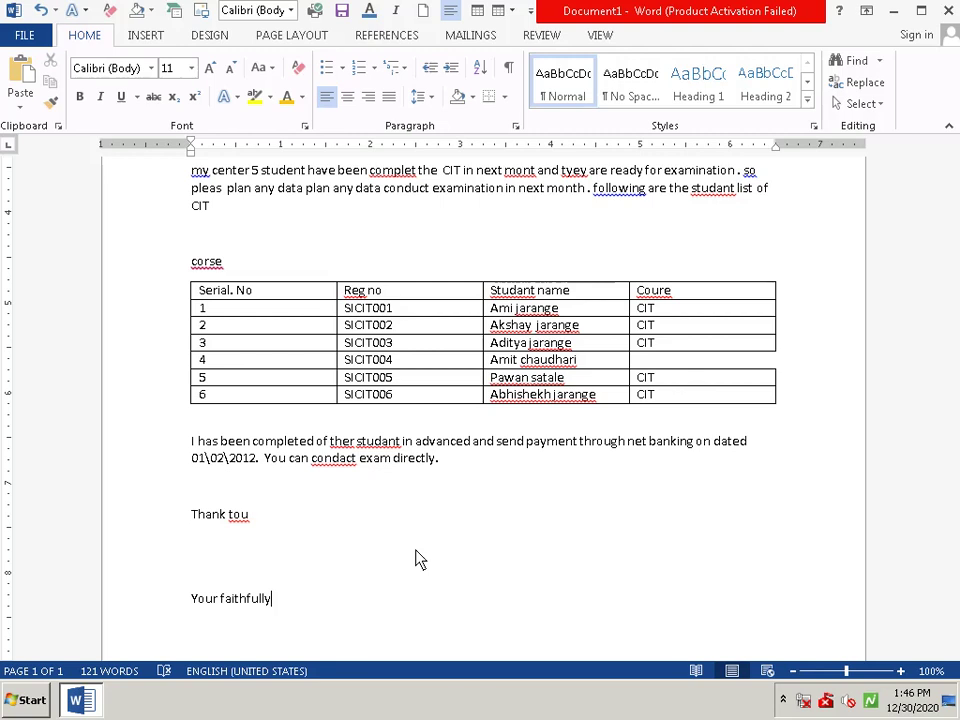
pyautogui.press('Return')
pyautogui.write('c')
pyautogui.write('o')
pyautogui.write('-')
pyautogui.write('or')
pyautogui.write('di')
pyautogui.write('na')
pyautogui.write('tor')
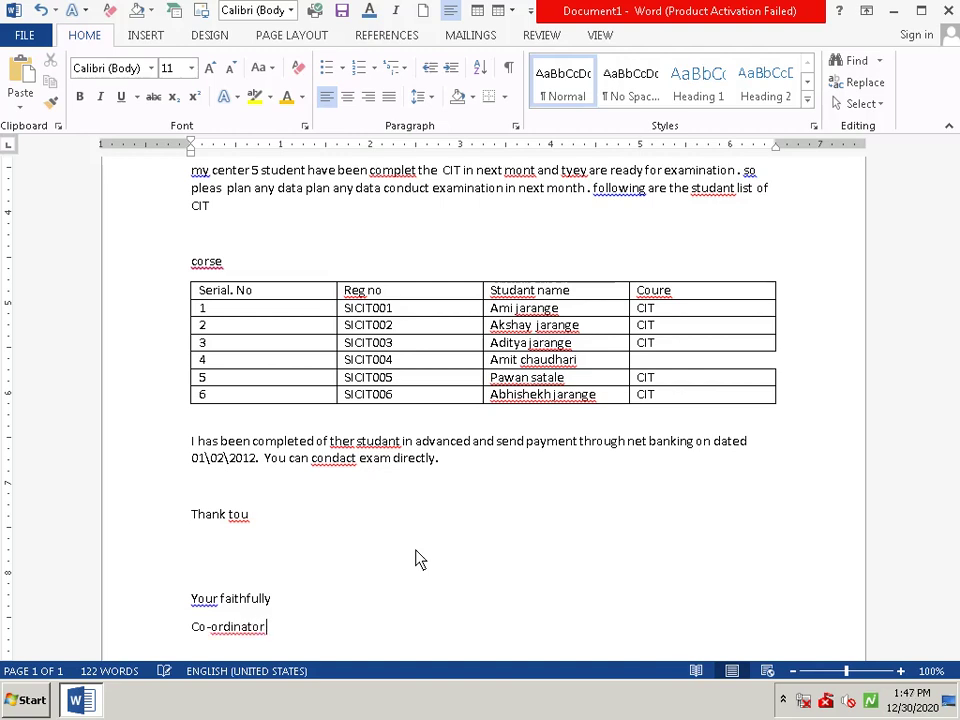
pyautogui.press('Return')
pyautogui.press('Return')
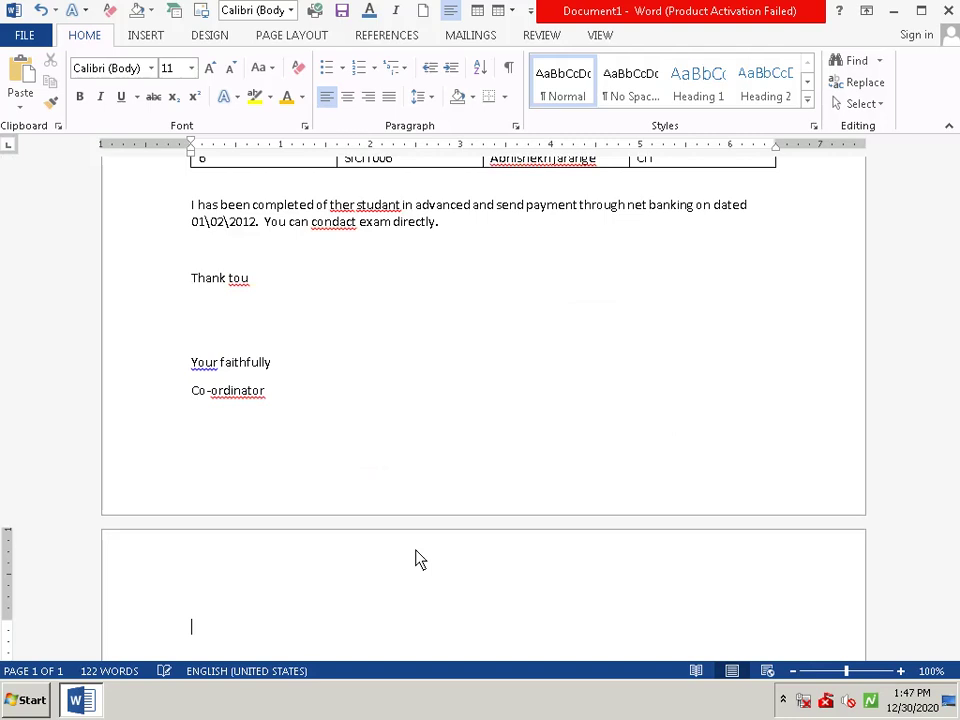
pyautogui.press('BackSpace')
pyautogui.press('BackSpace')
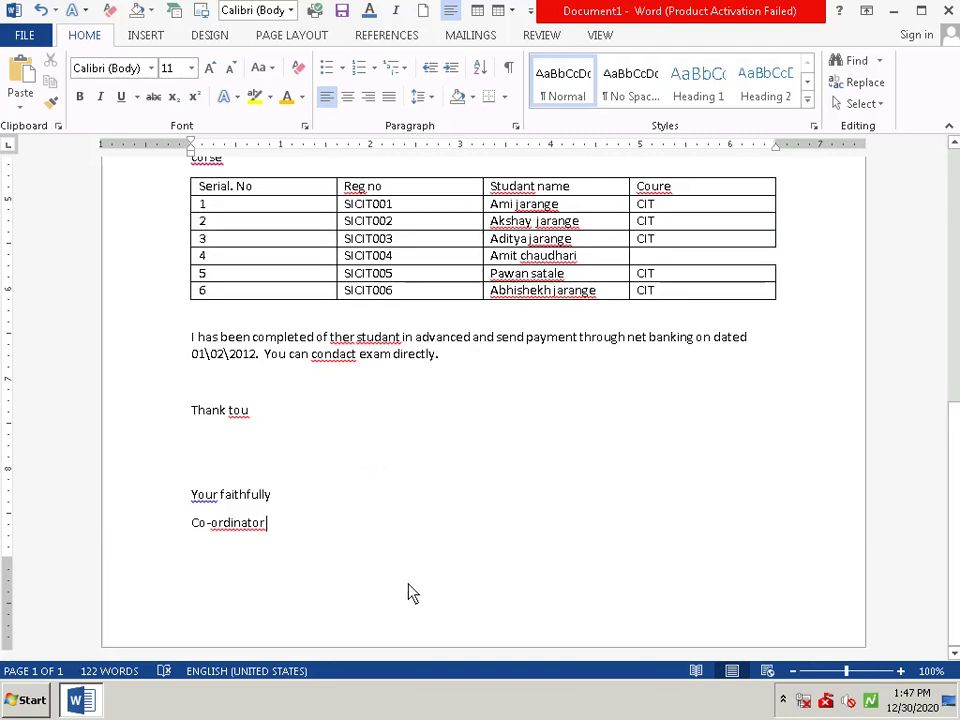
pyautogui.scroll(3, 242, 532)
pyautogui.scroll(3, 242, 530)
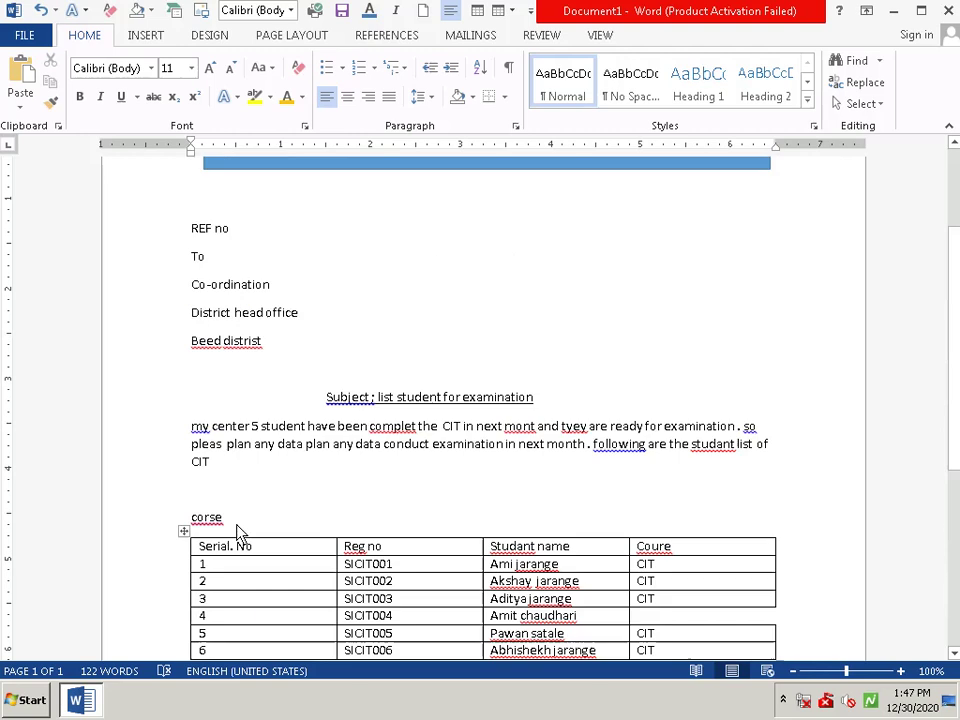
pyautogui.scroll(3, 240, 534)
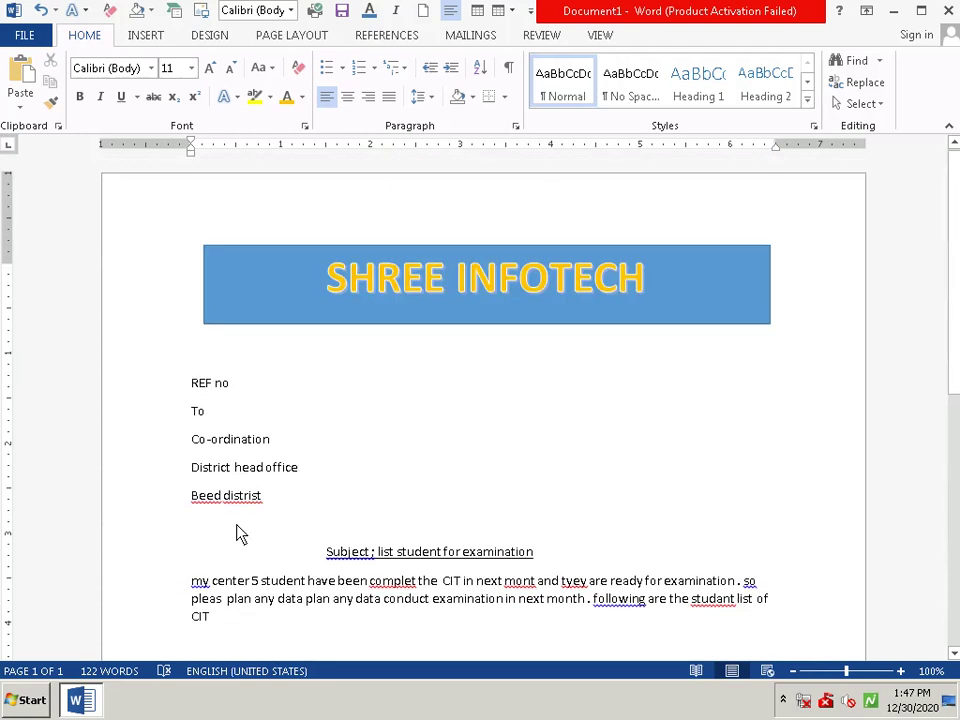
pyautogui.click(239, 322)
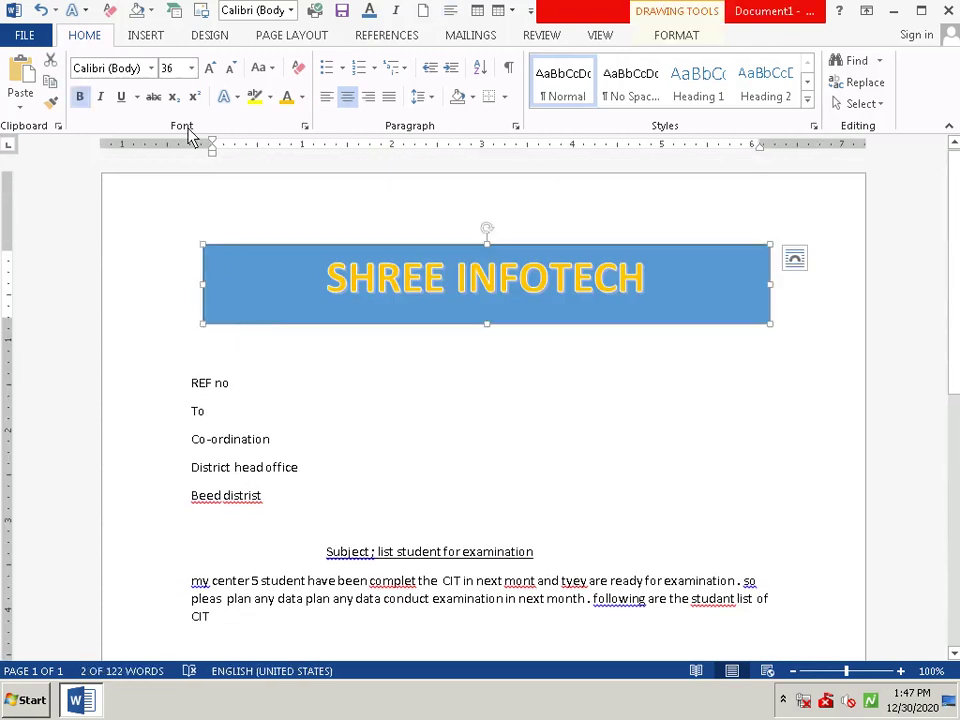
pyautogui.click(150, 35)
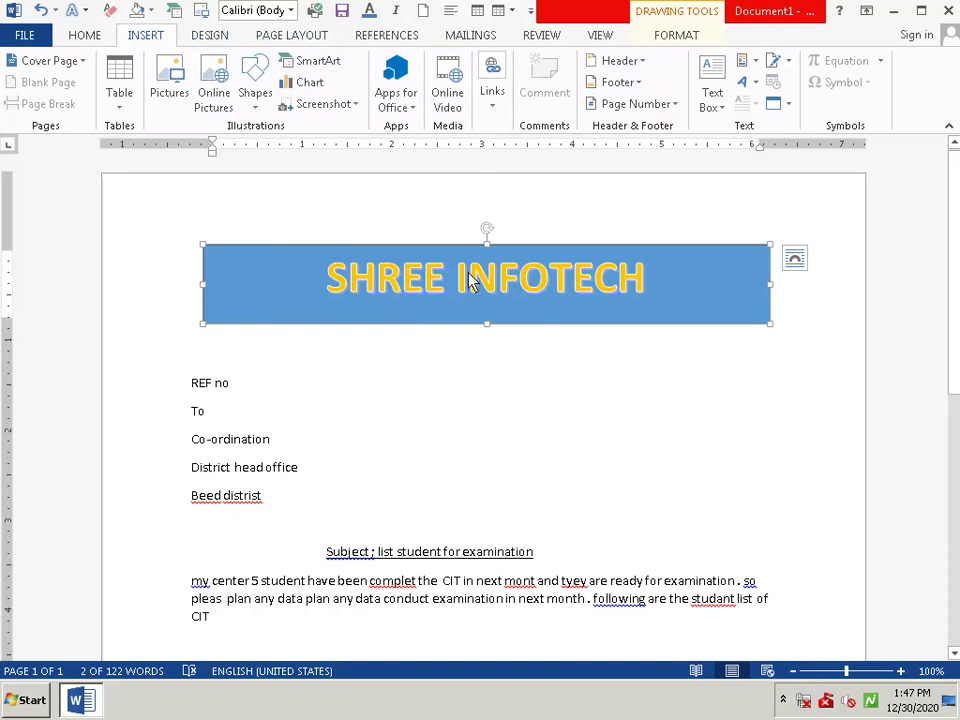
pyautogui.scroll(-1, 452, 306)
pyautogui.scroll(-2, 452, 306)
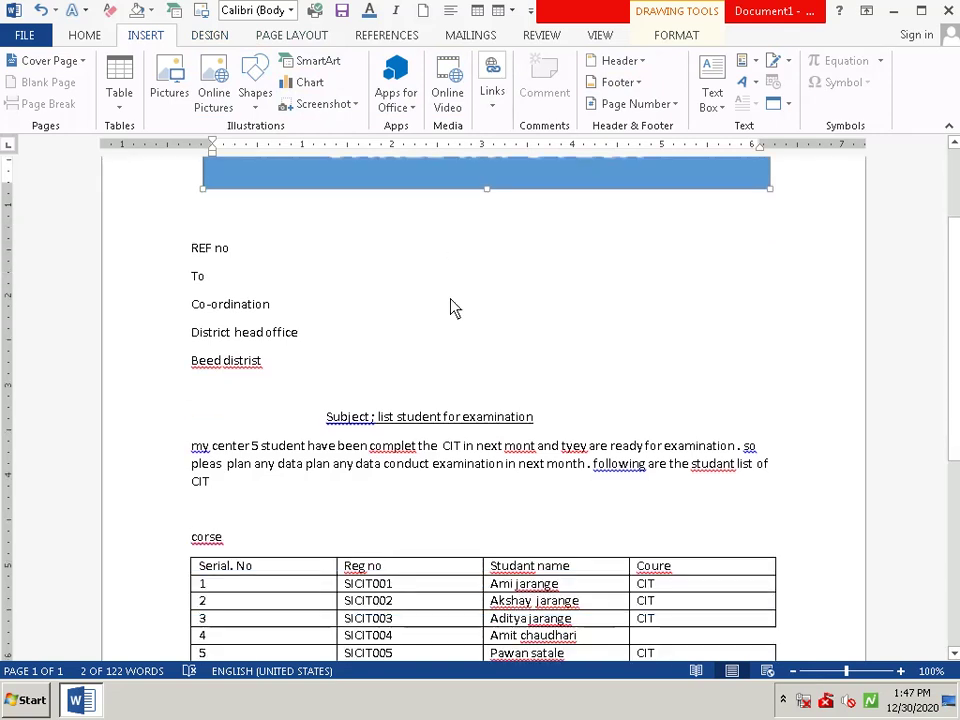
pyautogui.scroll(-1, 452, 308)
pyautogui.scroll(-3, 452, 308)
pyautogui.scroll(-1, 452, 309)
pyautogui.scroll(-2, 452, 310)
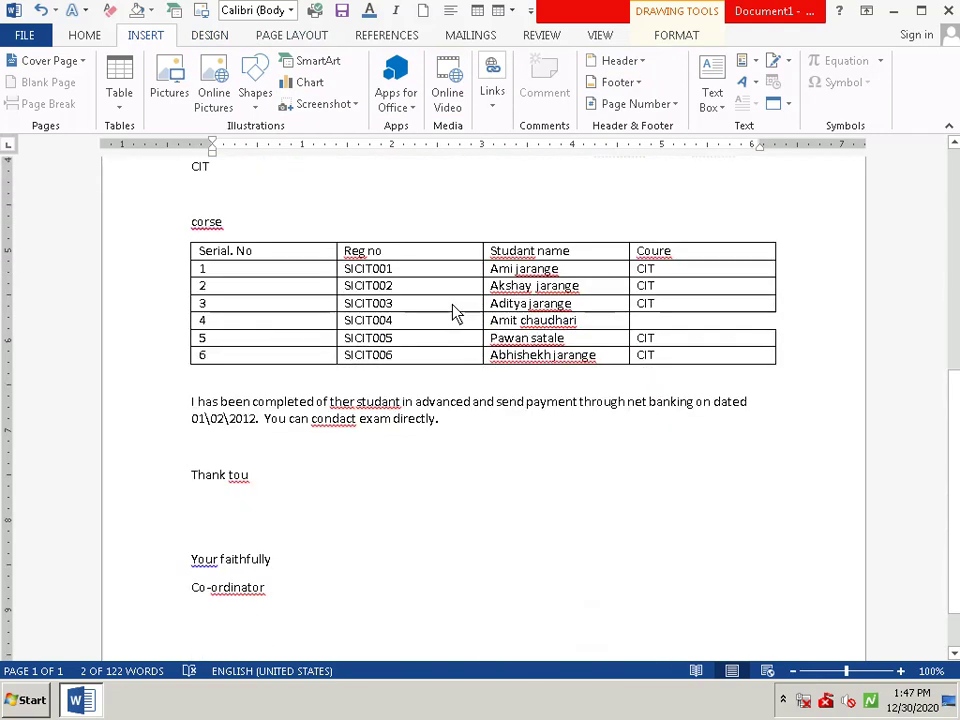
pyautogui.scroll(1, 455, 313)
pyautogui.scroll(2, 455, 313)
pyautogui.scroll(2, 455, 313)
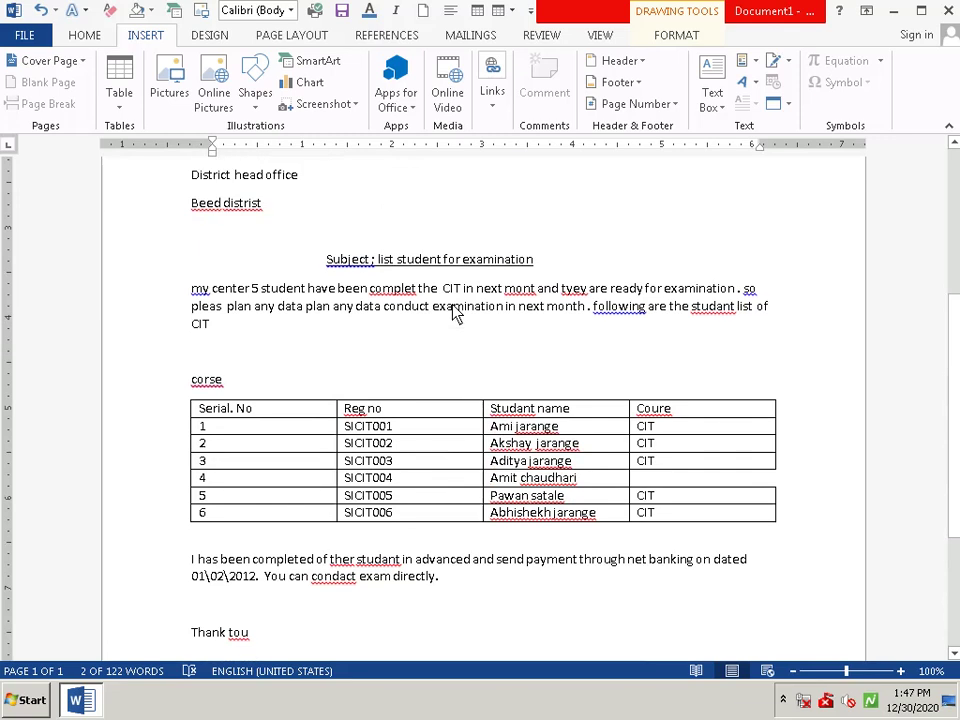
pyautogui.scroll(1, 452, 313)
pyautogui.scroll(1, 452, 313)
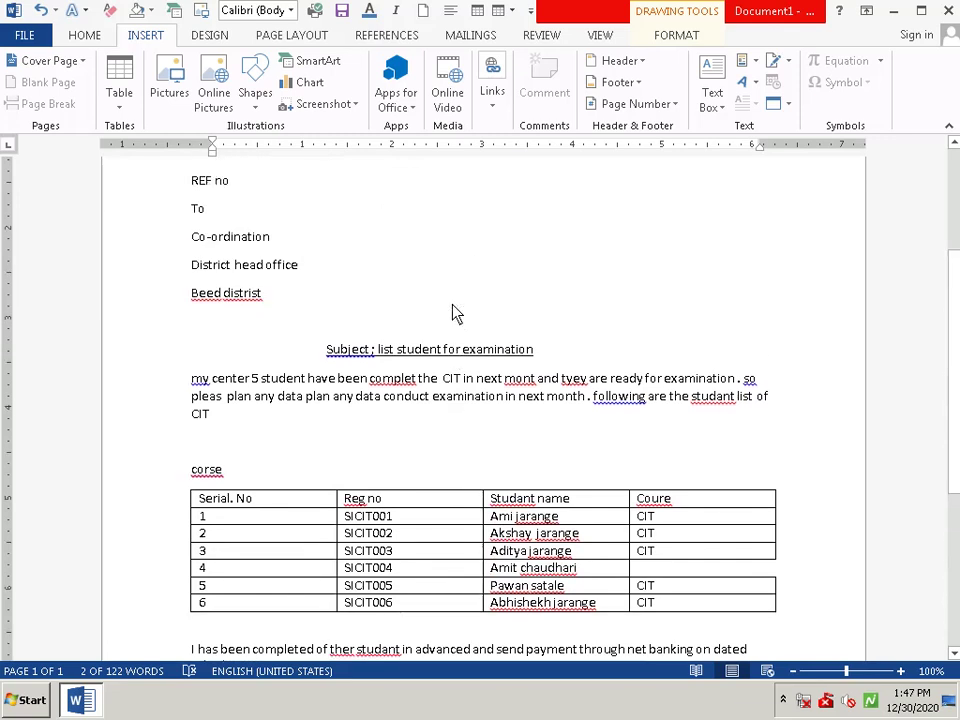
pyautogui.scroll(-1, 452, 313)
pyautogui.scroll(-2, 450, 326)
pyautogui.scroll(-1, 452, 326)
pyautogui.scroll(-3, 450, 332)
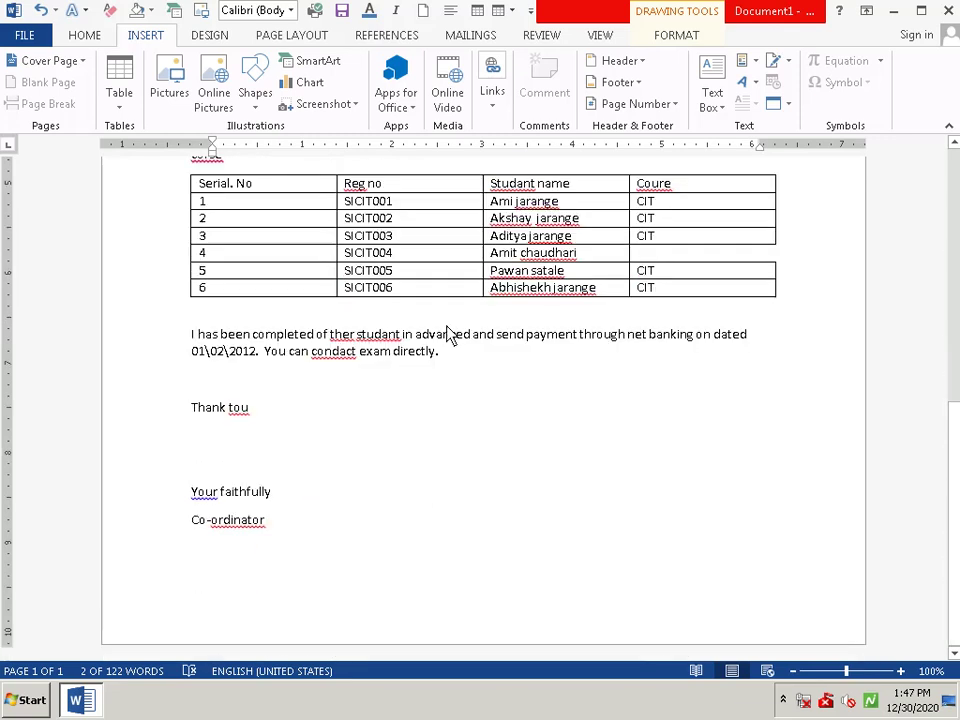
pyautogui.scroll(3, 450, 333)
pyautogui.scroll(3, 449, 335)
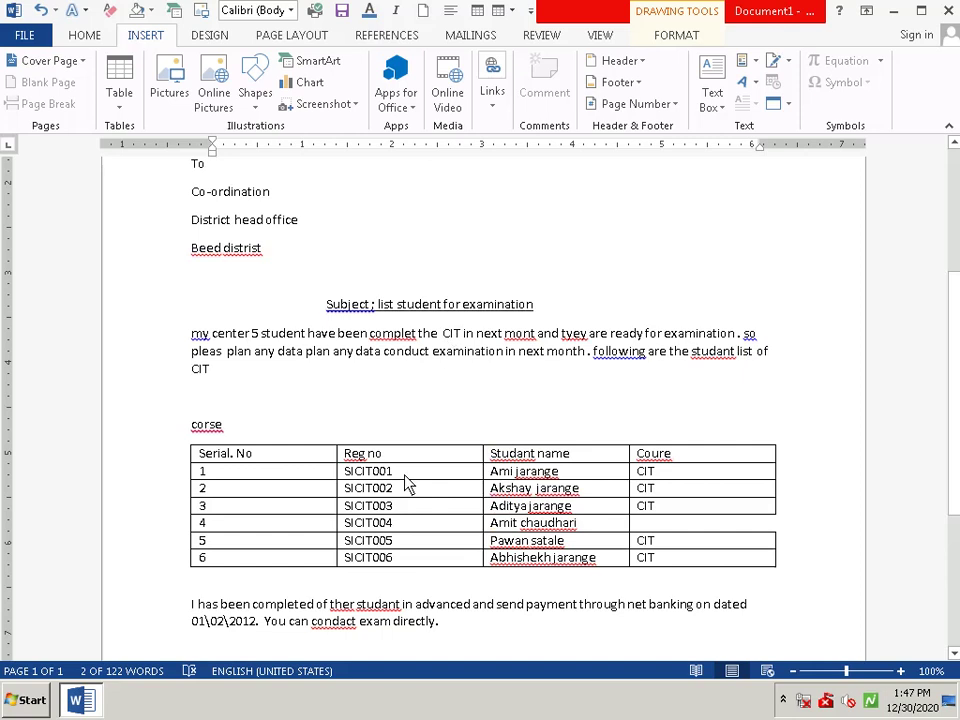
pyautogui.click(307, 455)
pyautogui.moveTo(307, 492); pyautogui.dragTo(643, 515)
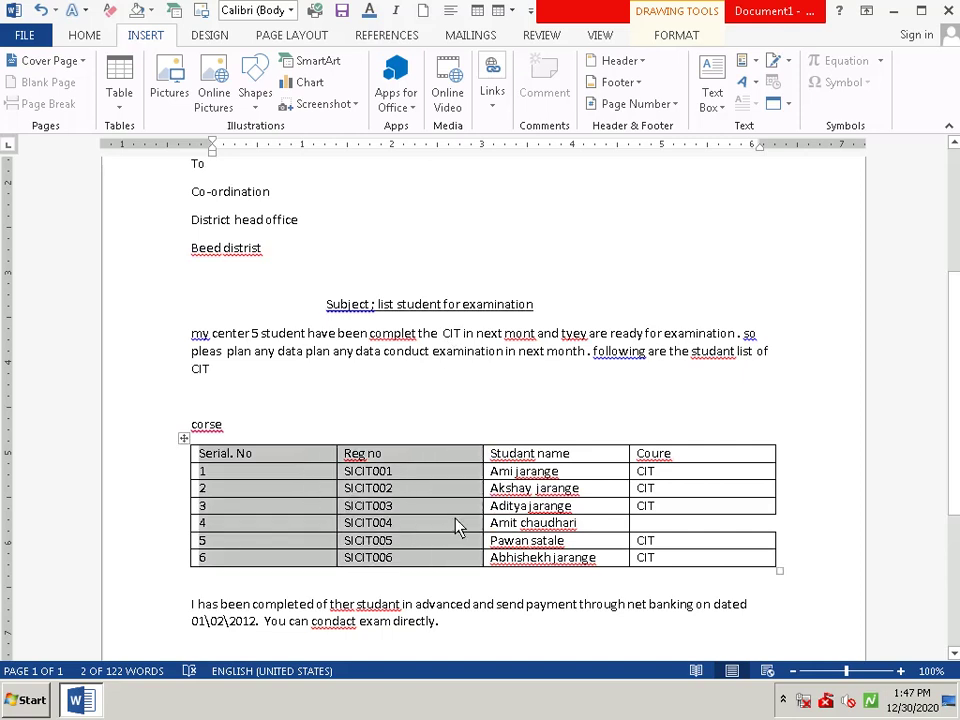
pyautogui.click(645, 508)
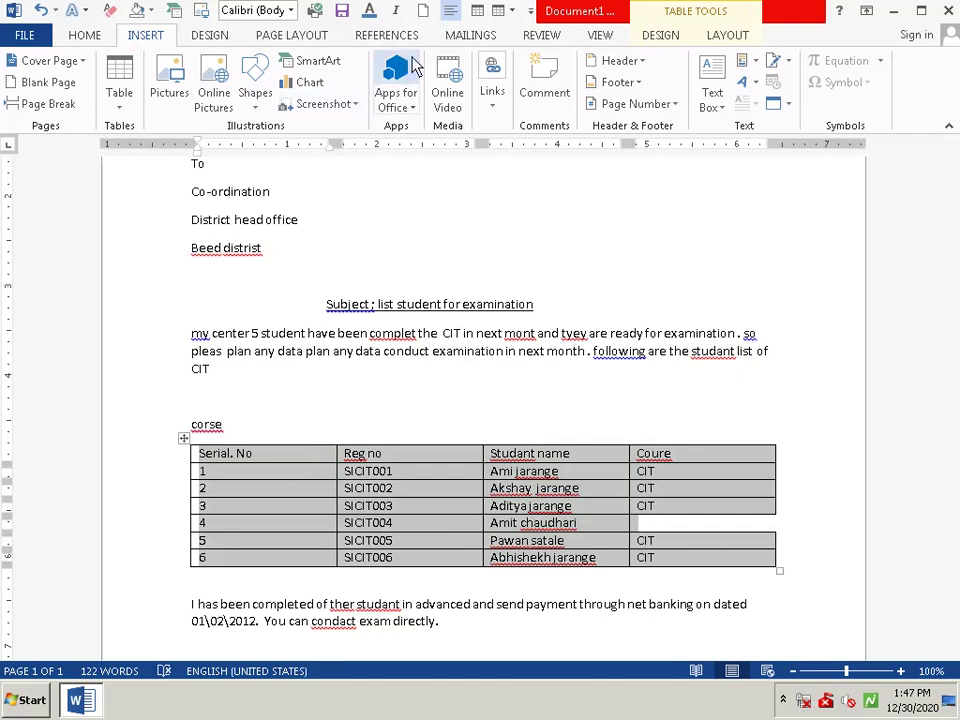
pyautogui.click(207, 40)
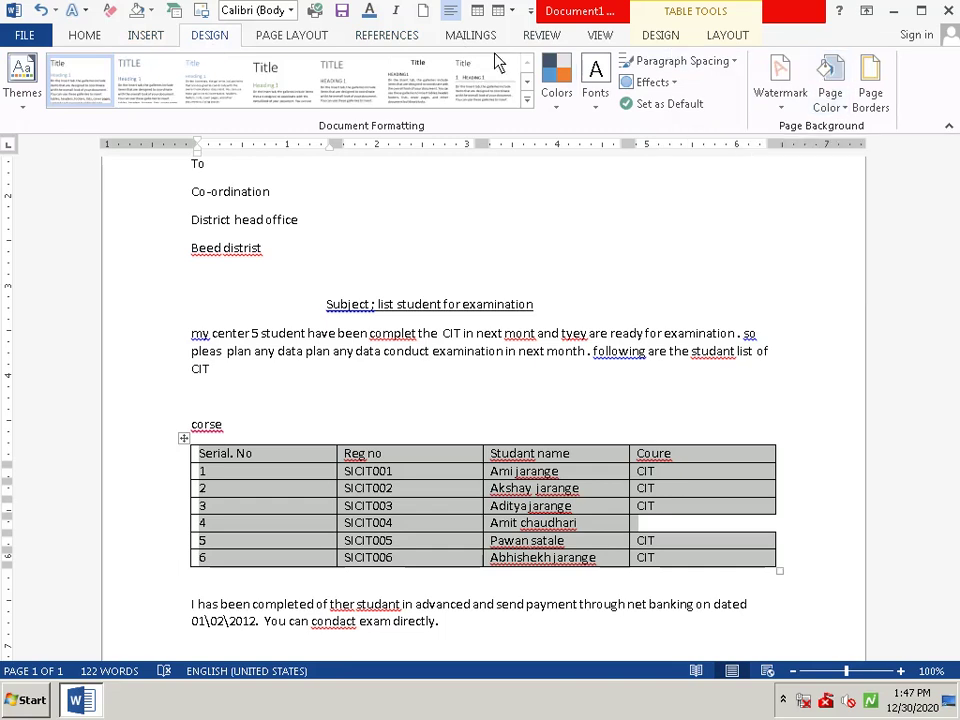
pyautogui.click(98, 38)
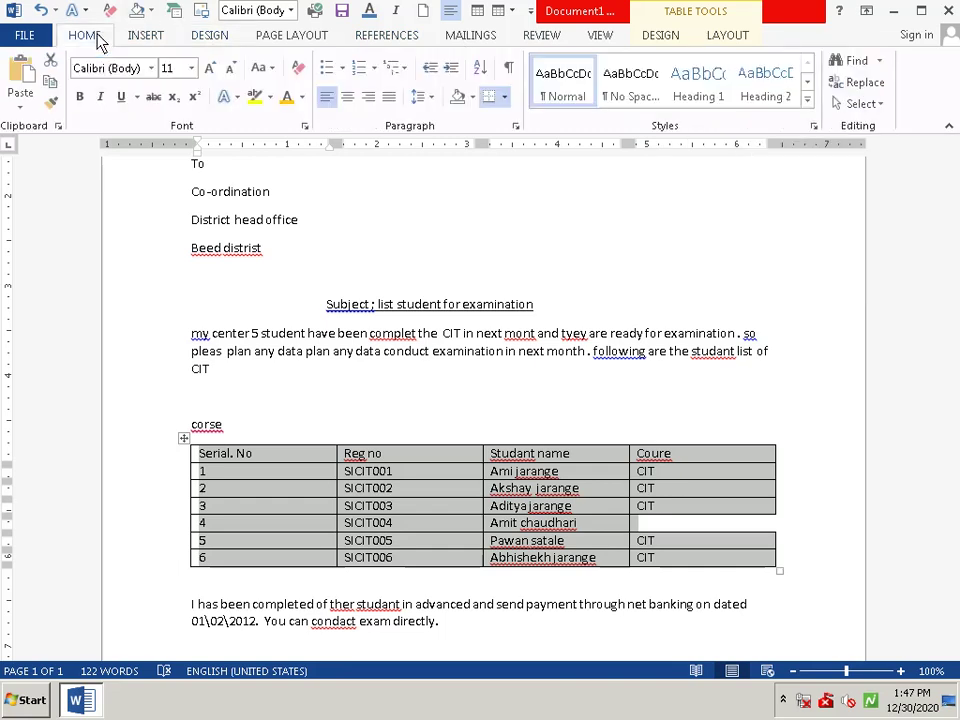
pyautogui.click(155, 37)
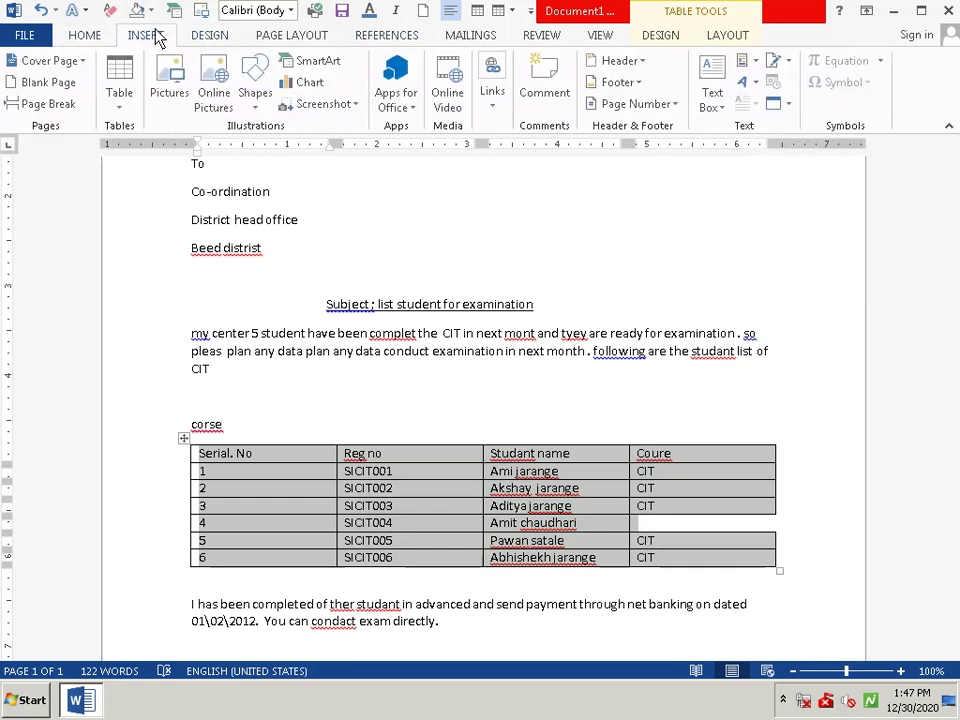
pyautogui.click(208, 36)
pyautogui.click(285, 38)
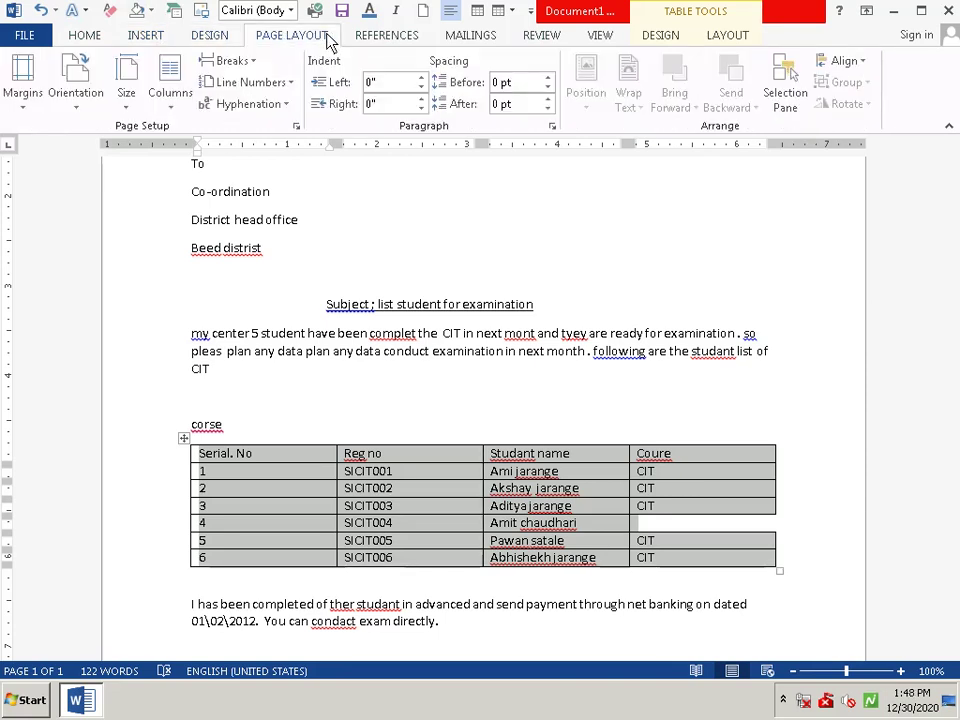
pyautogui.click(366, 42)
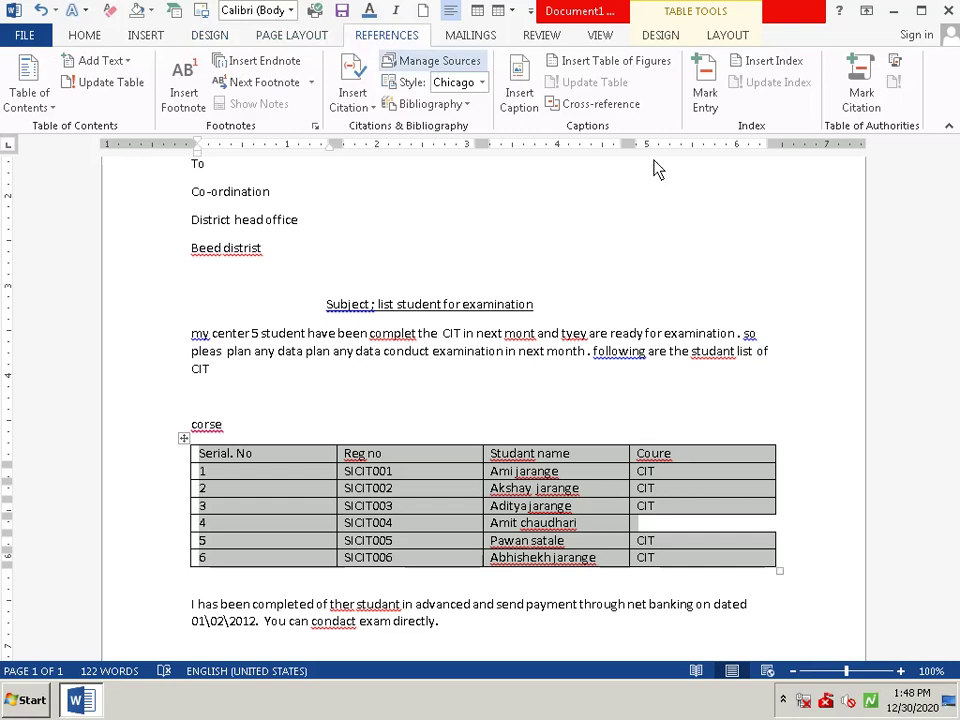
pyautogui.click(924, 421)
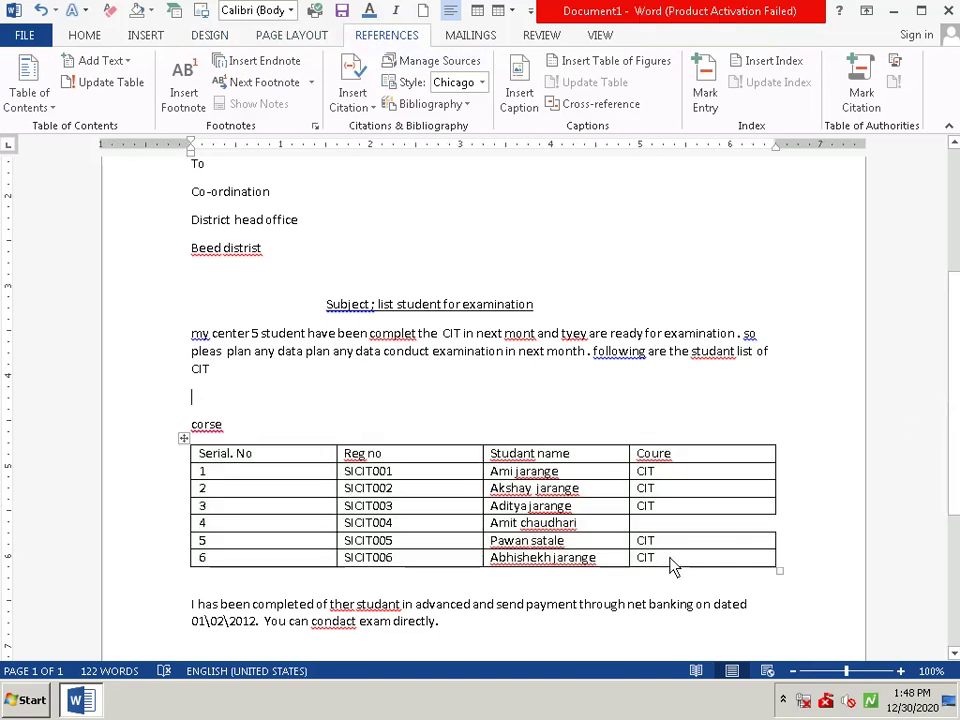
# Review the letter from the student table down to the Co-ordinator closing, then show the taskbar's hidden notification icons
pyautogui.scroll(3, 675, 540)
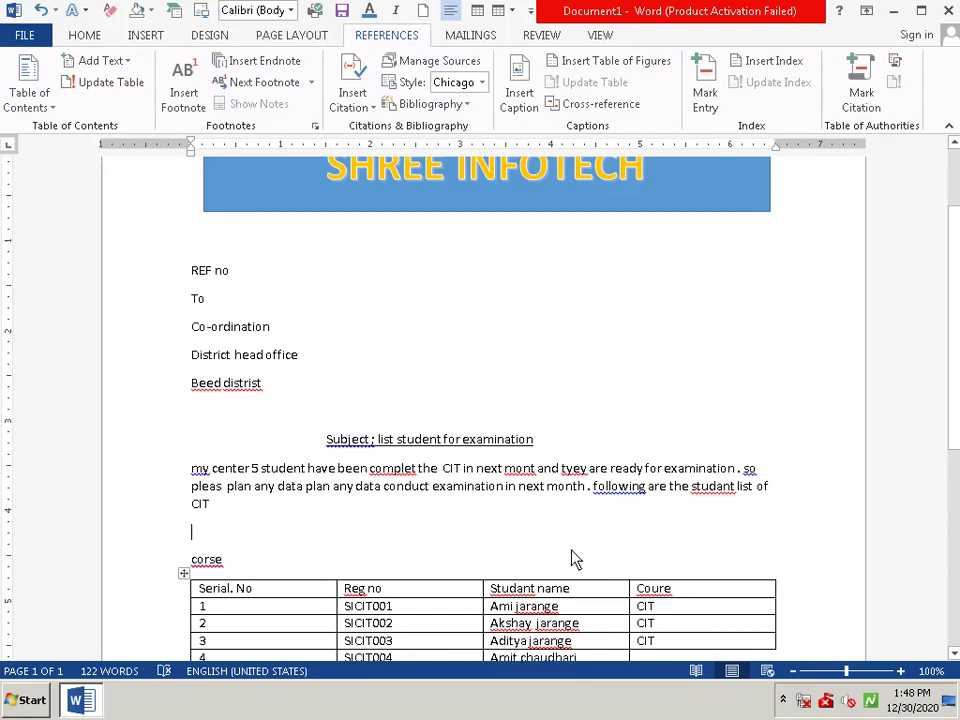
pyautogui.scroll(-3, 460, 385)
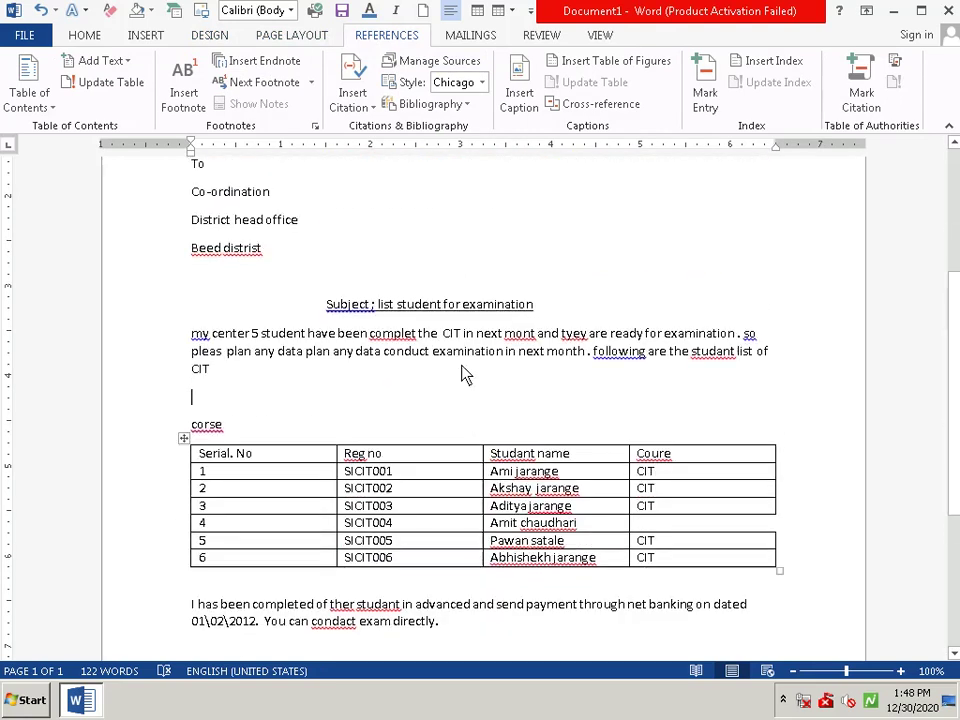
pyautogui.scroll(2, 464, 374)
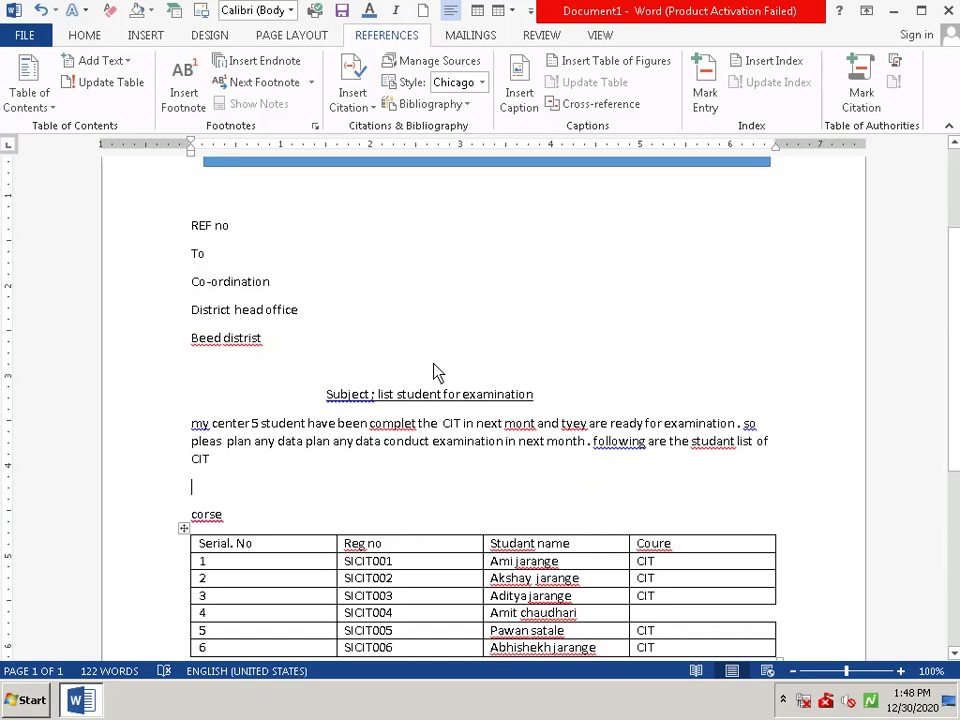
pyautogui.scroll(3, 360, 600)
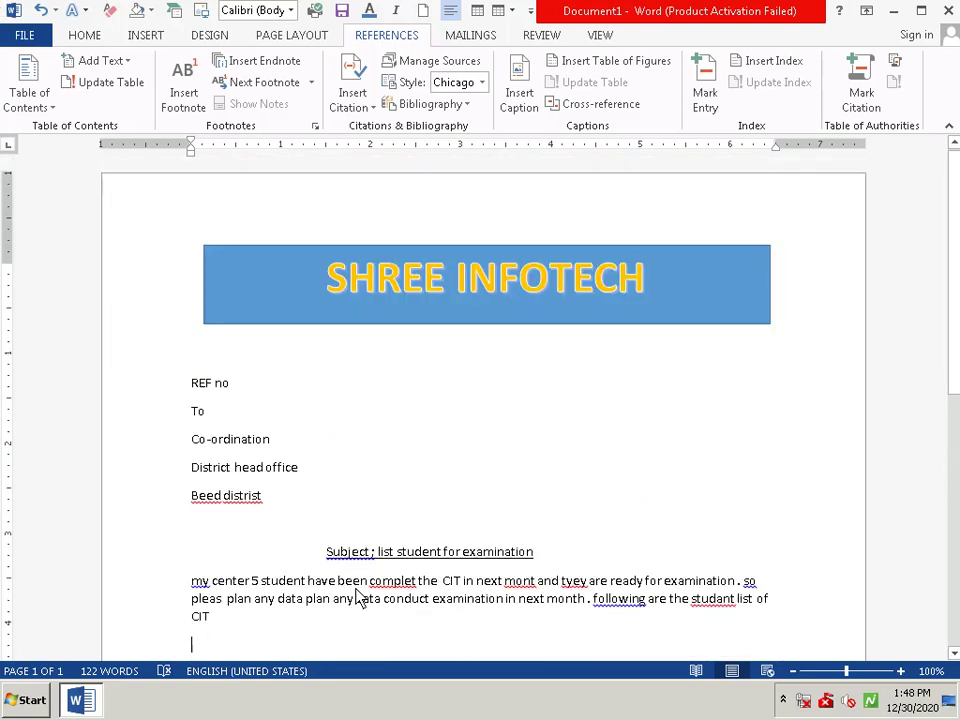
pyautogui.scroll(-3, 677, 527)
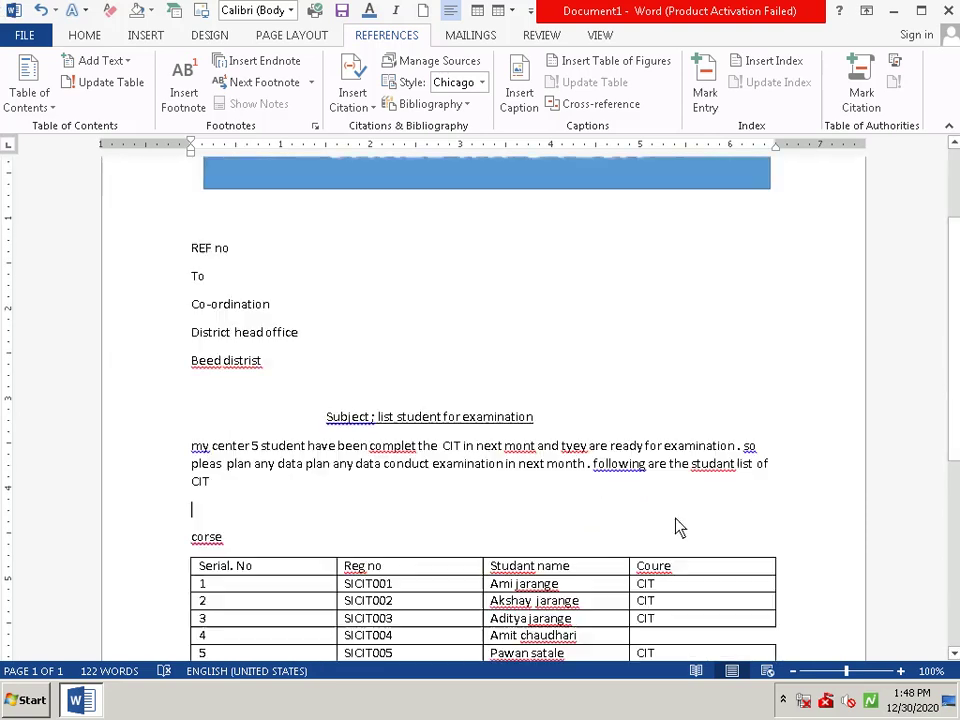
pyautogui.scroll(-2, 677, 527)
pyautogui.scroll(-5, 677, 527)
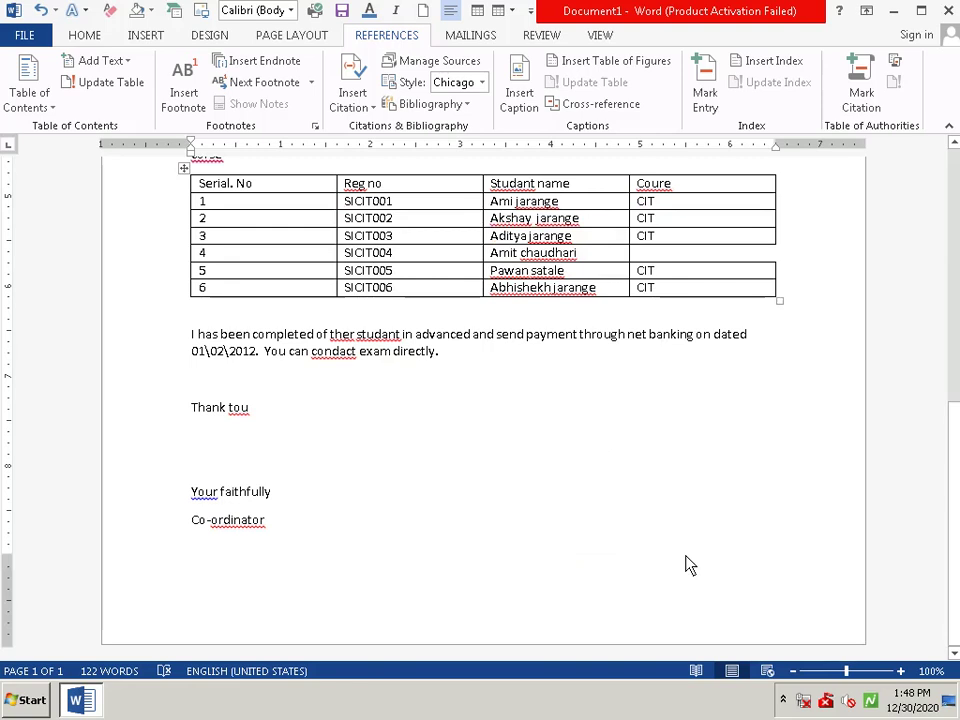
pyautogui.click(784, 702)
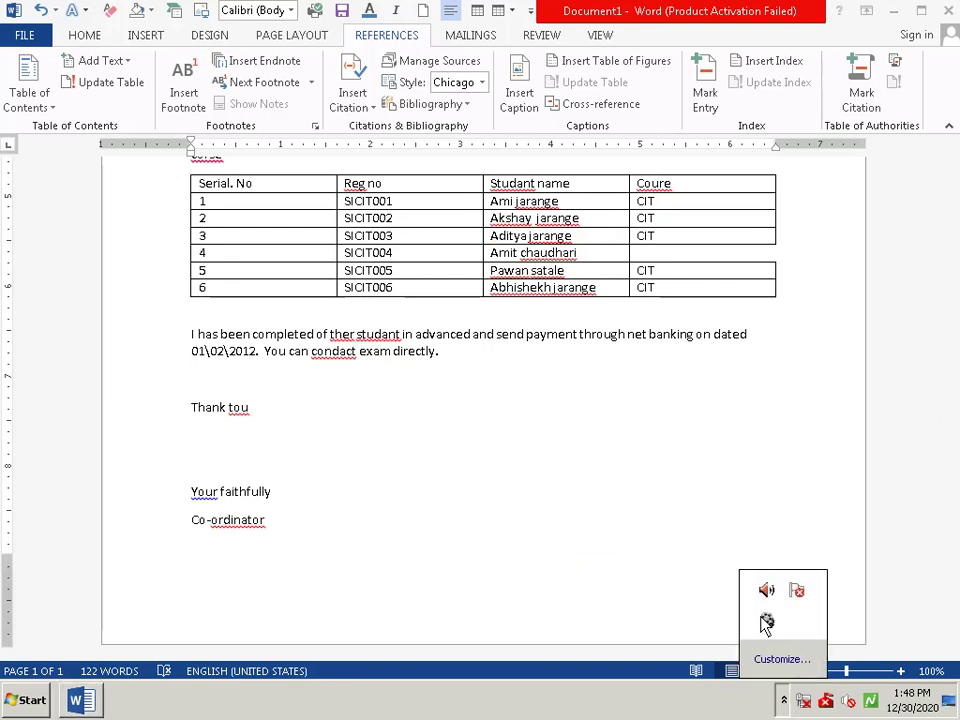